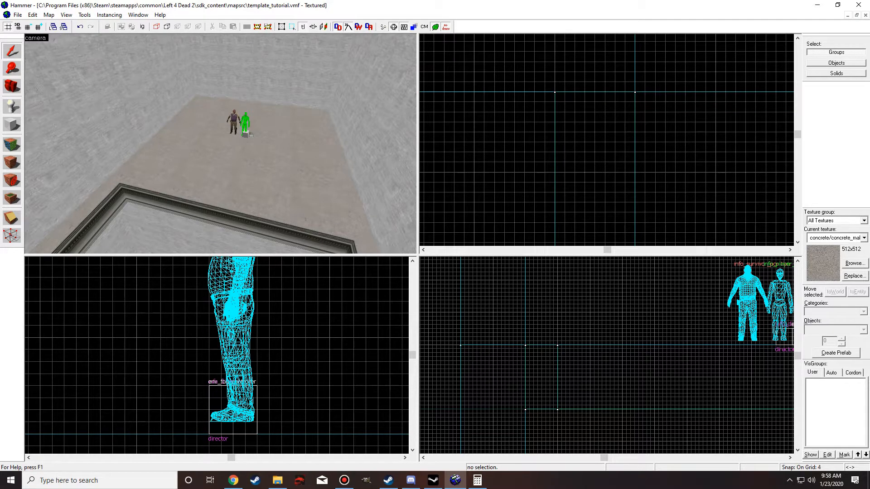
- Look over the map in the 3D view, from the survivor spawn floor and the pit to the boulder and its logic entities
key("w")
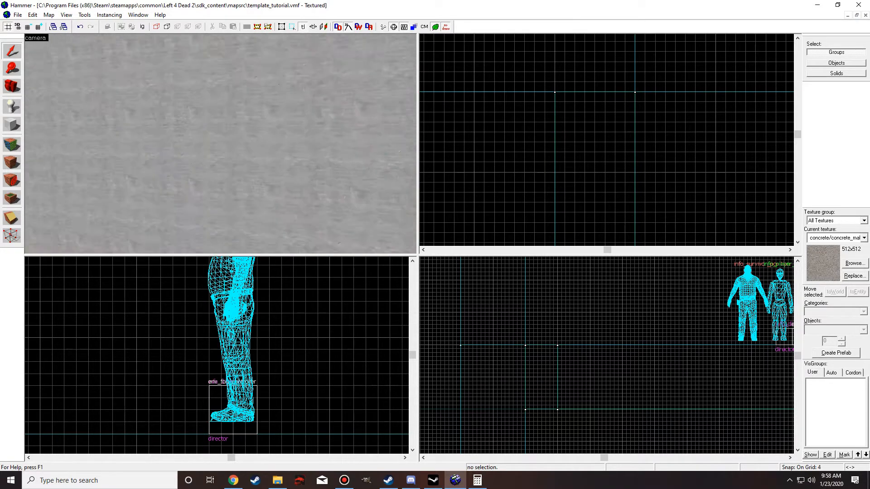
key("w")
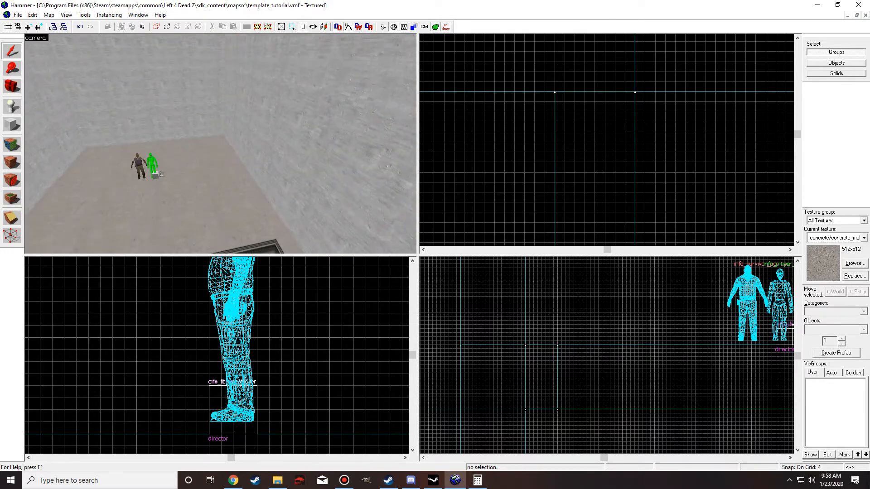
key("w")
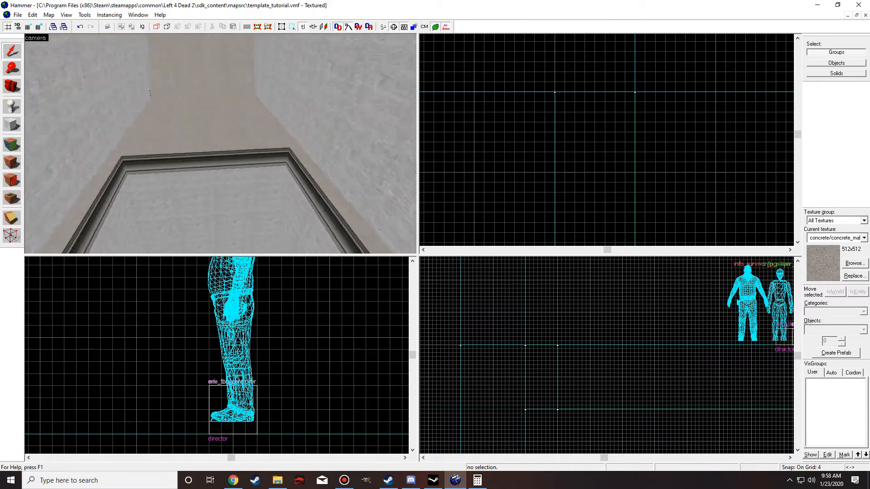
key("w")
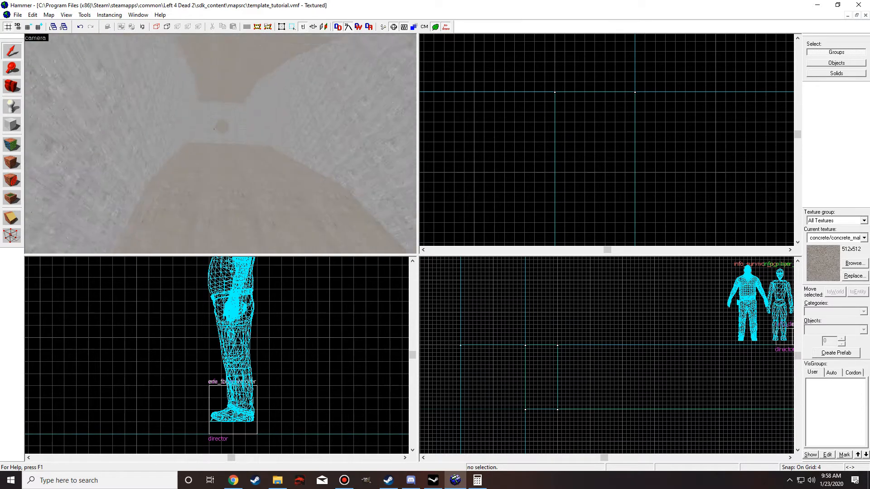
key("w")
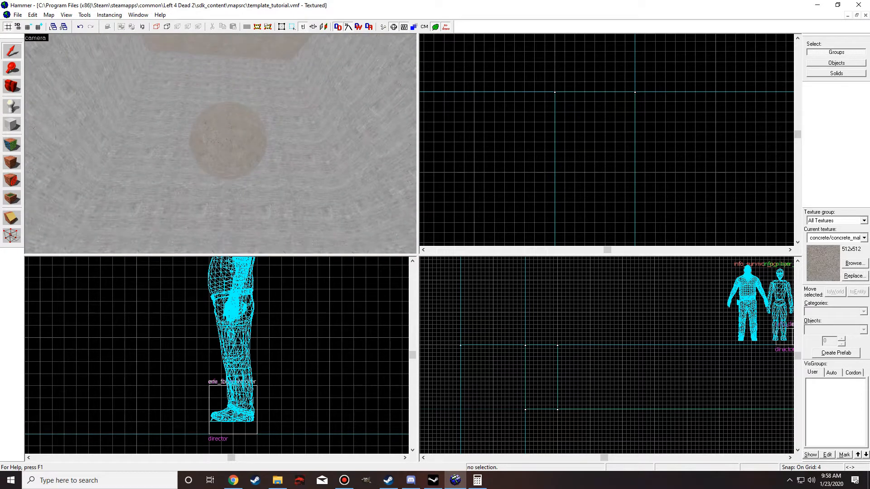
key("w")
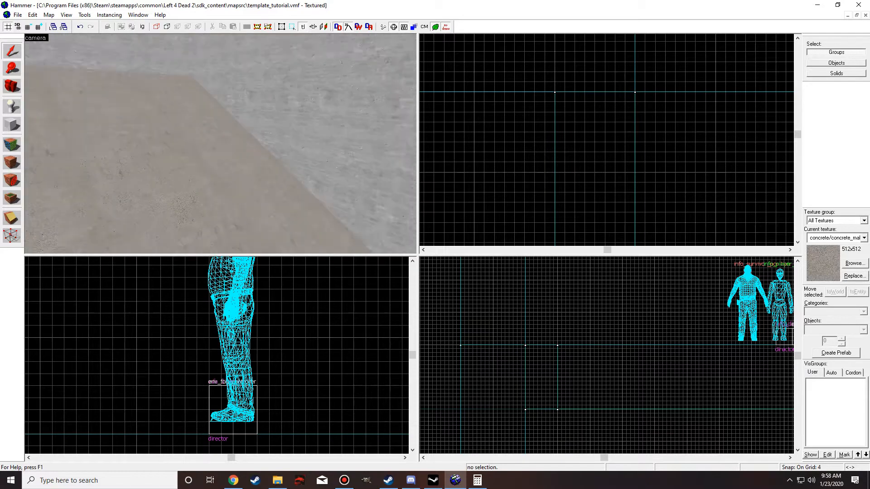
key("w")
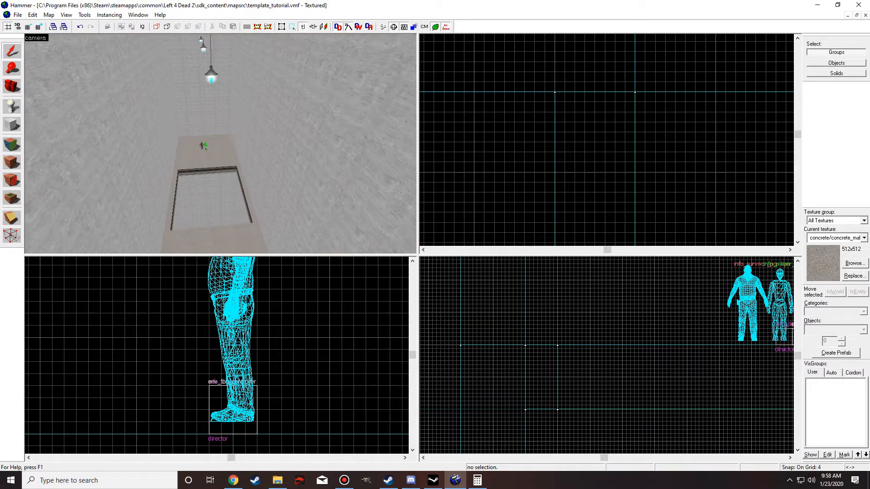
key("w")
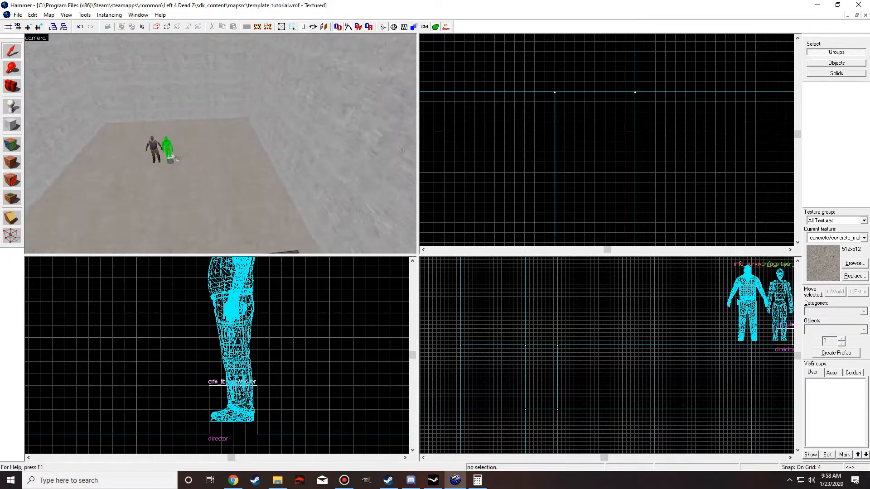
key("w")
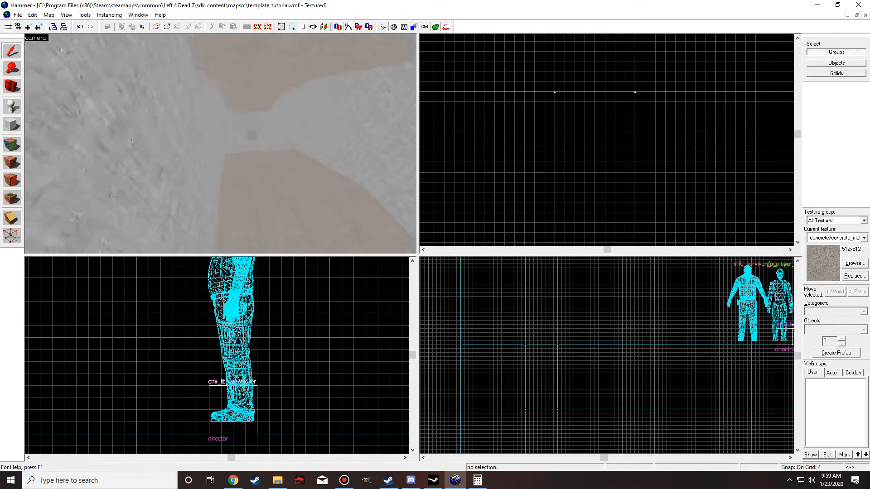
key("w")
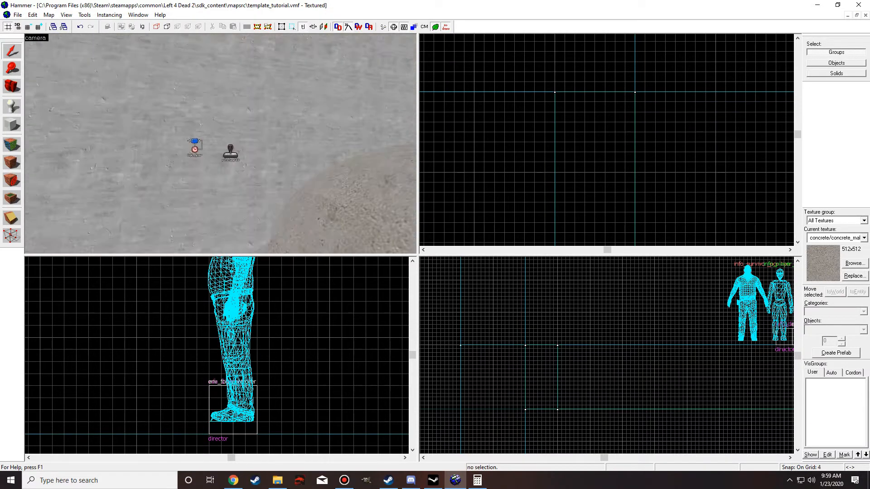
- Open the logic_timer's properties and review its minimum and maximum random intervals and its outputs
key("s")
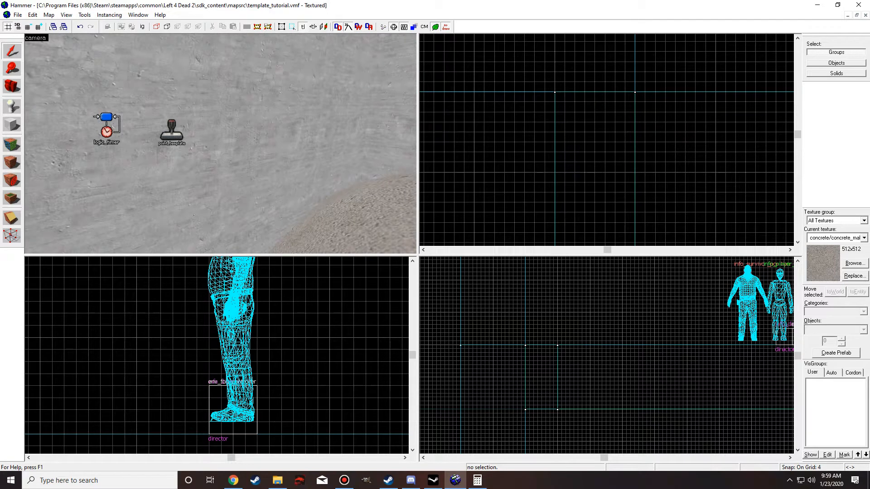
double_click(107, 130)
left_click_drag(534, 230, 309, 100)
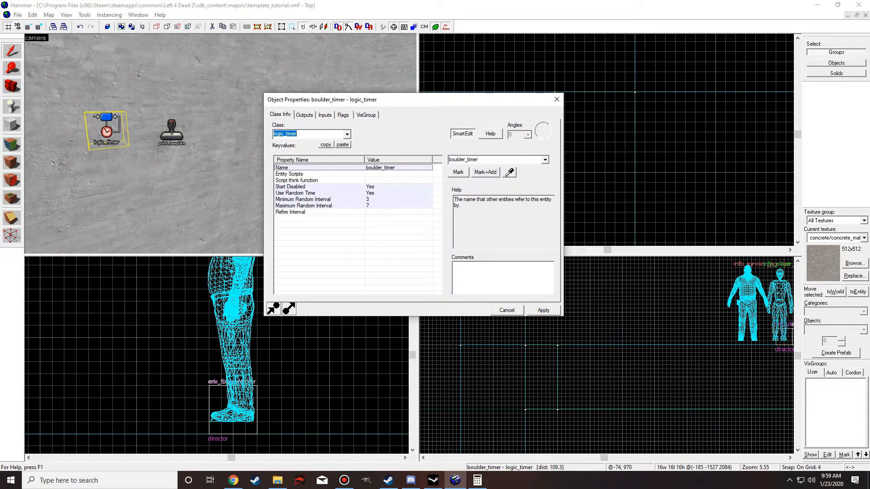
left_click(304, 199)
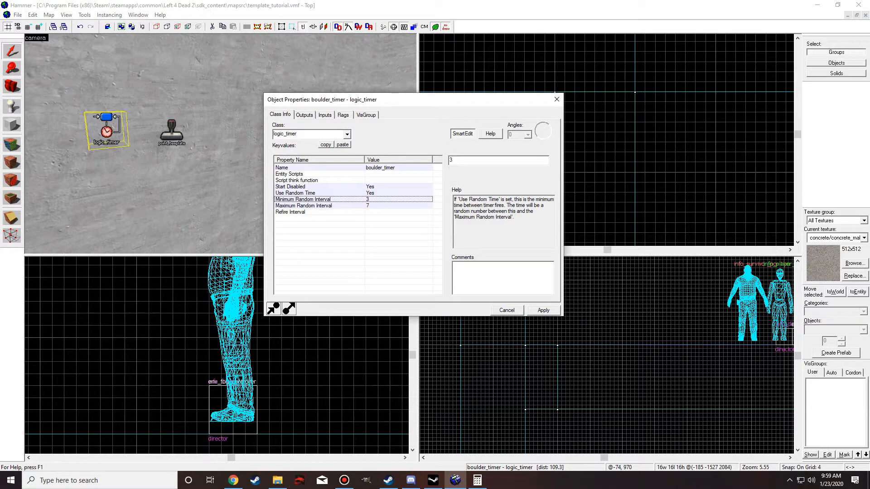
left_click(303, 206)
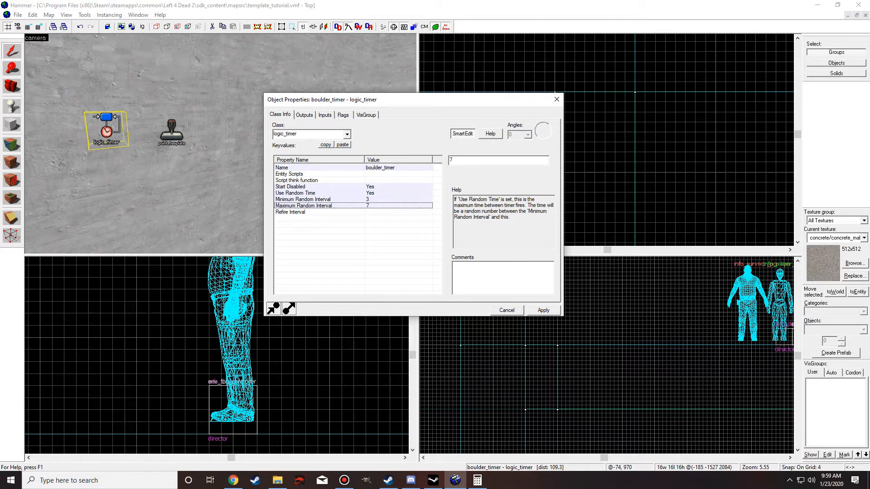
left_click(304, 115)
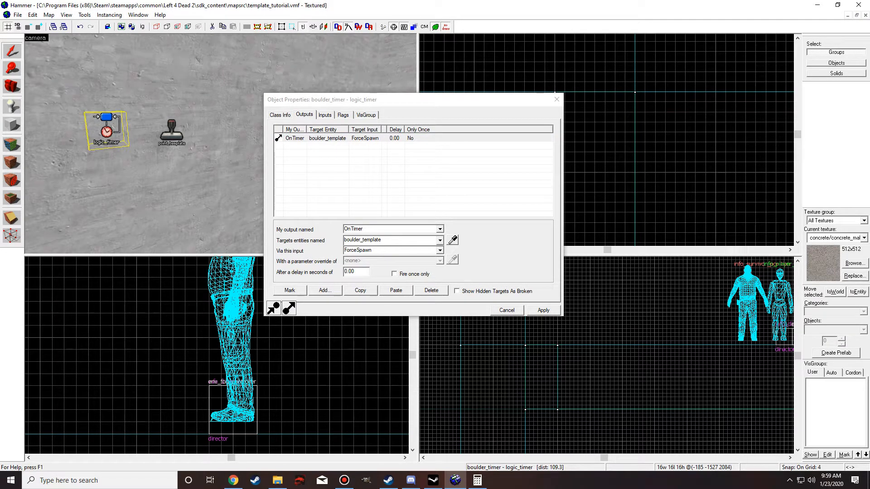
- Review the class info of the point_template beside the timer, checking its Template 1 and Template 2 entries
left_click(171, 131)
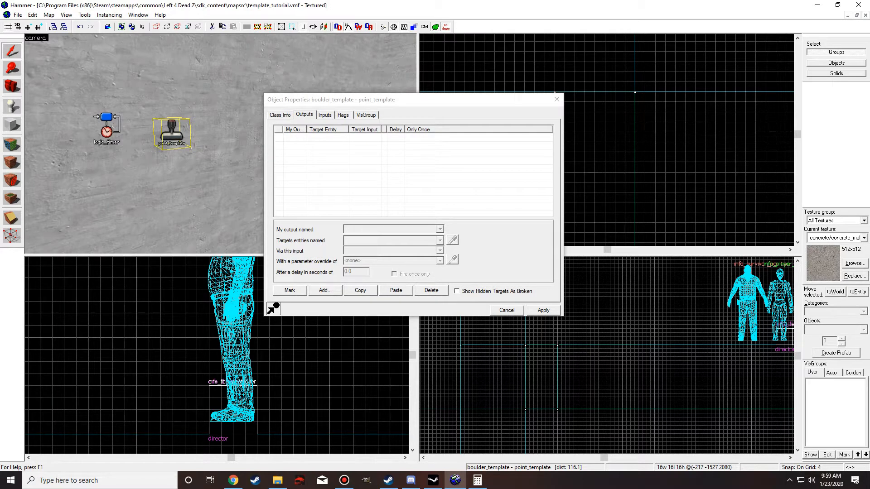
left_click(280, 115)
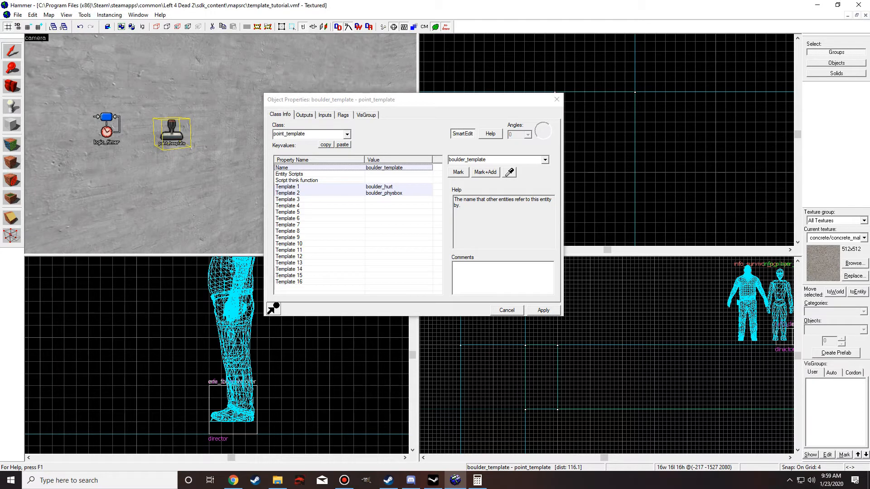
left_click(326, 187)
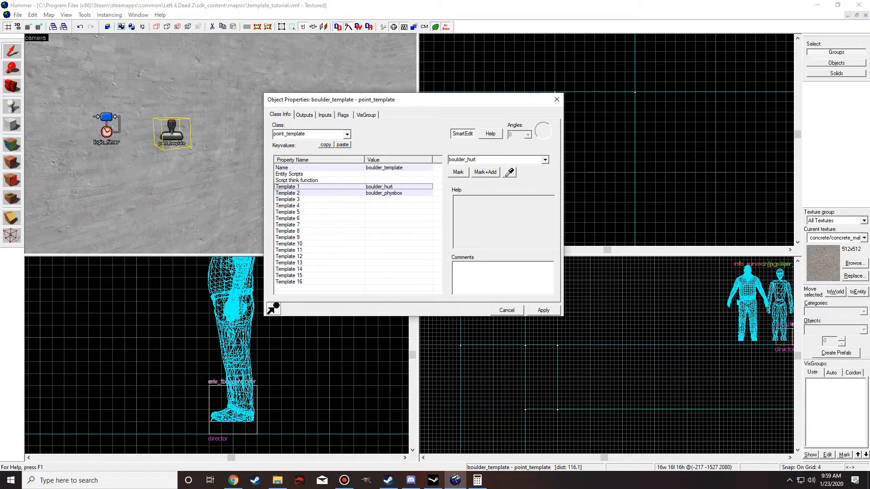
left_click(326, 193)
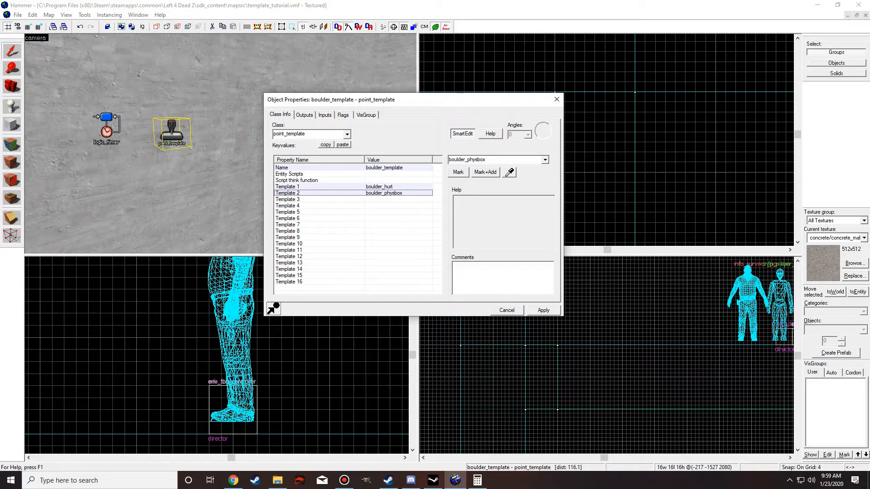
- Inspect the boulder from outside and examine the trigger brush inside it in the 3D view
key("z")
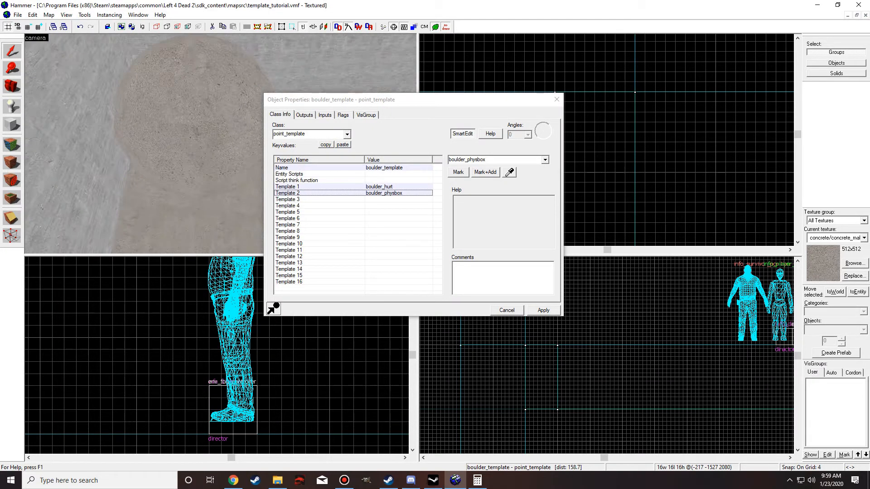
key("w")
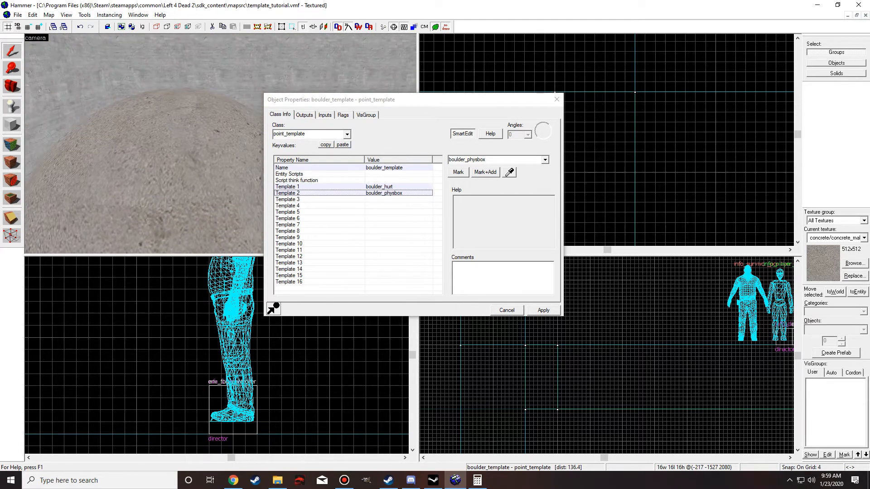
key("s")
key("w")
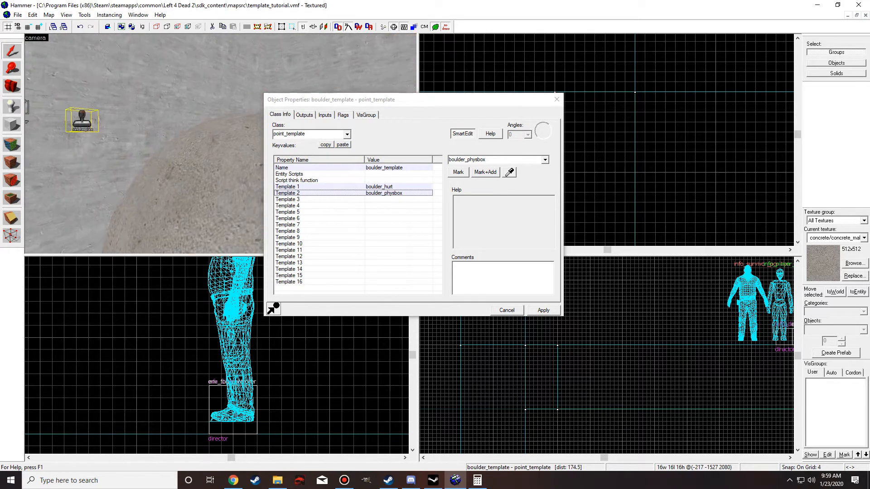
key("w")
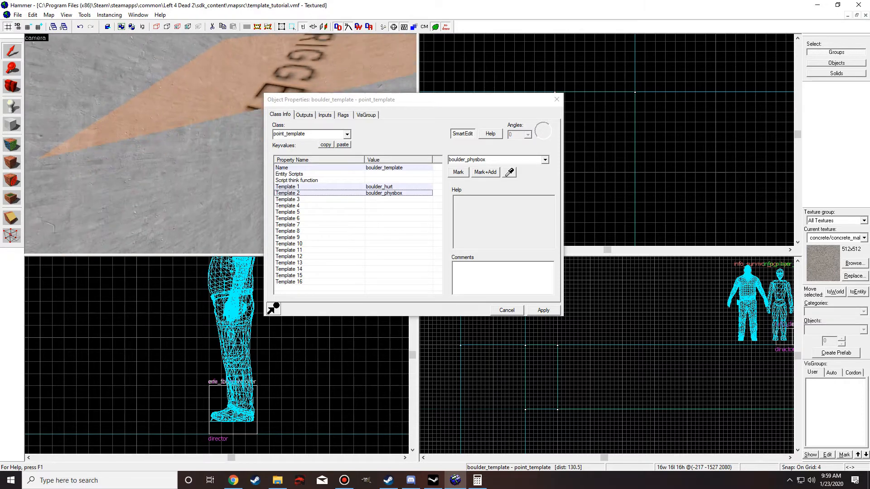
key("w")
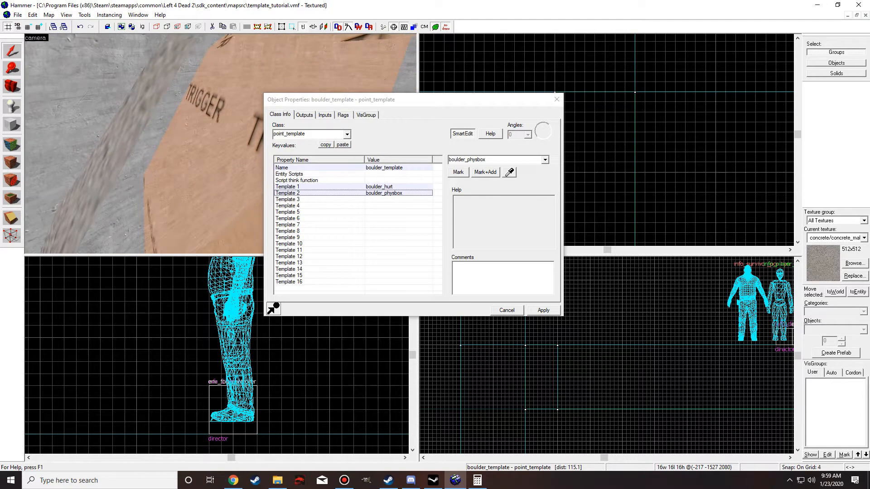
key("w")
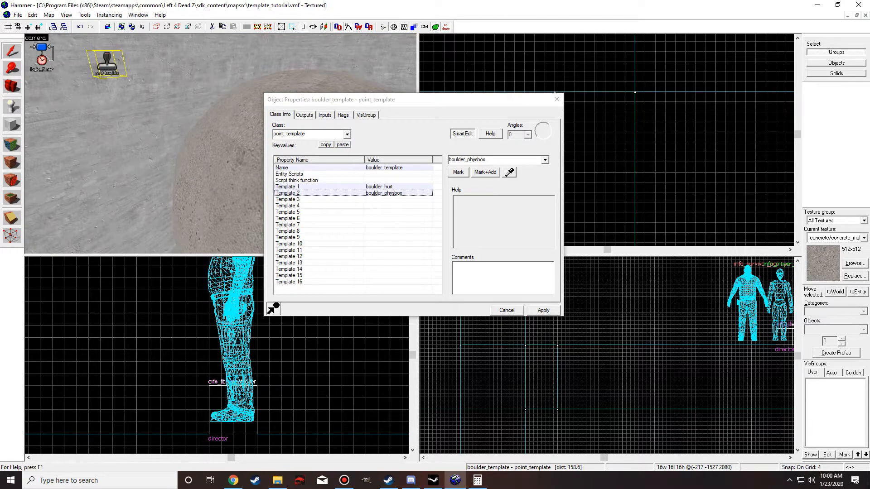
- Select the boulder's func_physbox and the trigger_hurt inside it in turn to review their class info
left_click(221, 143)
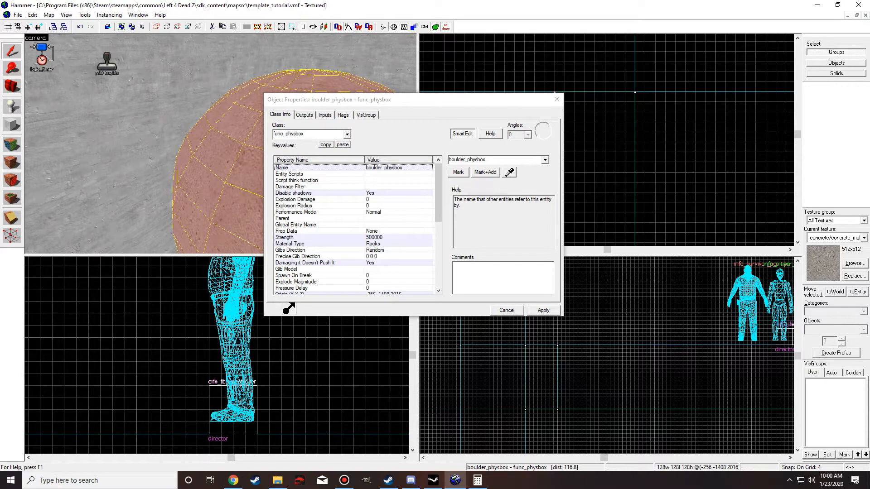
key("w")
key("s")
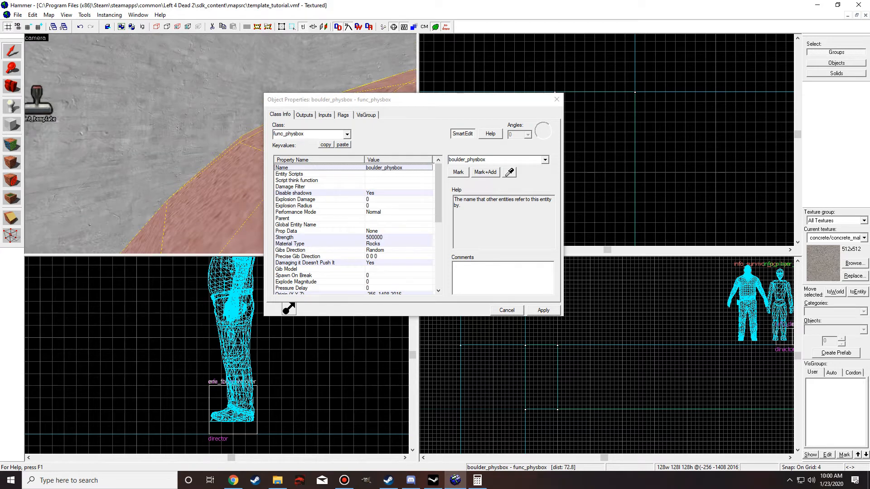
key("w")
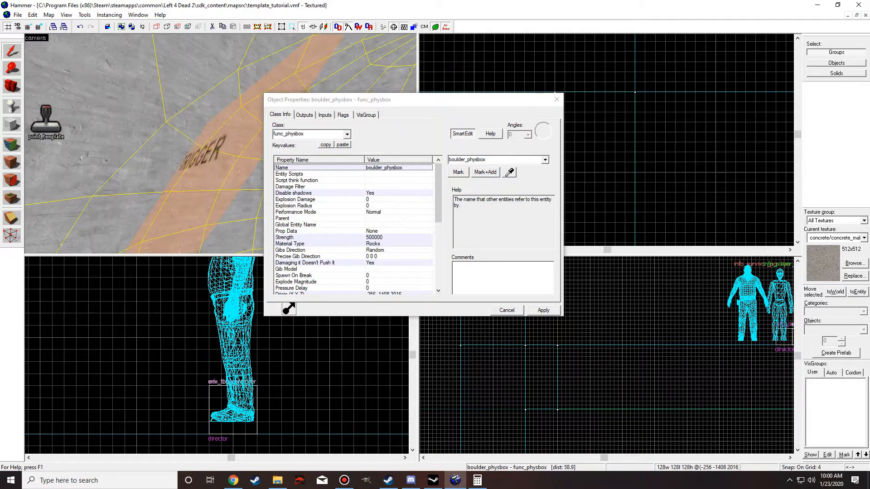
left_click(220, 144)
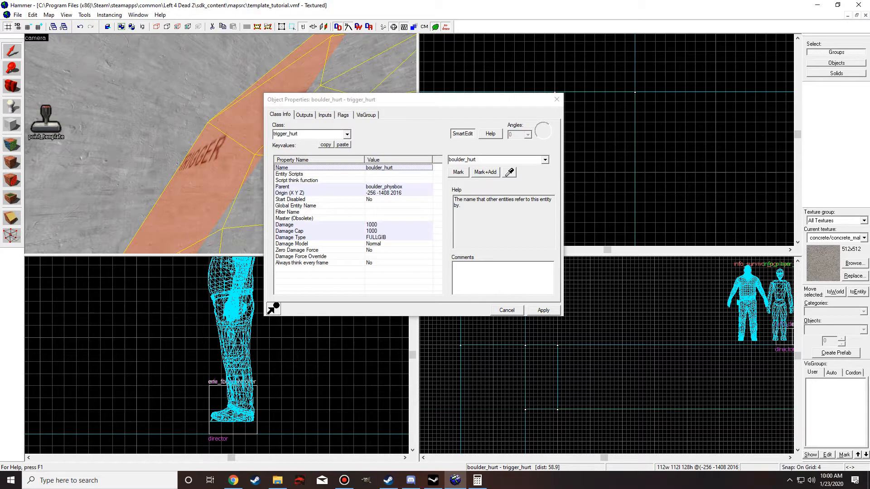
- Reselect the boulder's func_physbox from outside and review its flags
key("s")
left_click(220, 170)
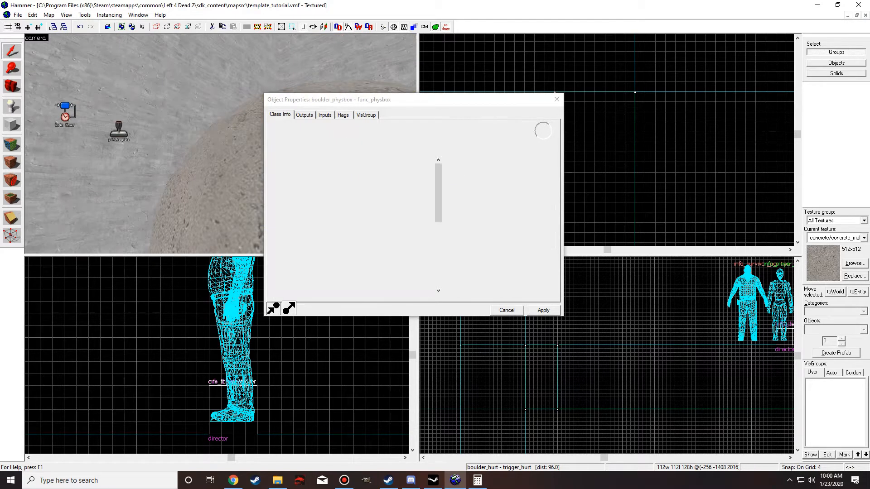
left_click(343, 114)
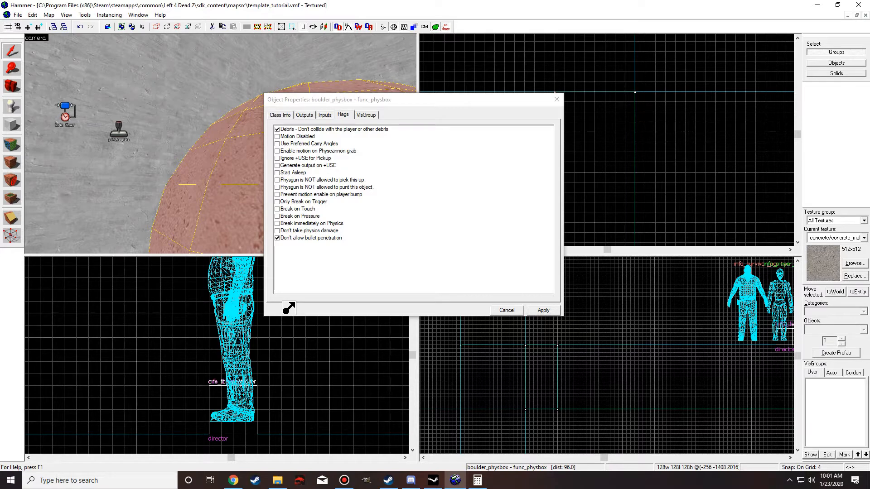
- Review the flags and class info of the trigger_hurt inside the boulder, and return to the func_physbox's properties
scroll(220, 144, "up", 1)
scroll(221, 144, "down", 1)
key("w")
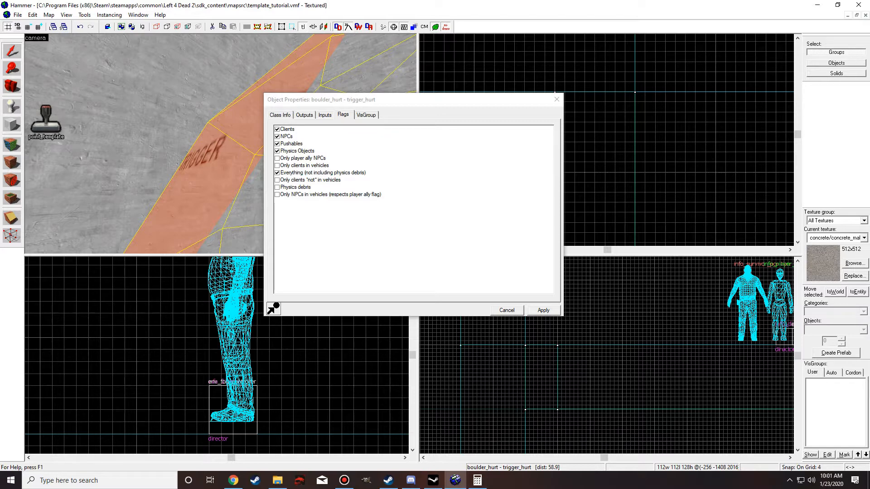
scroll(220, 144, "down", 1)
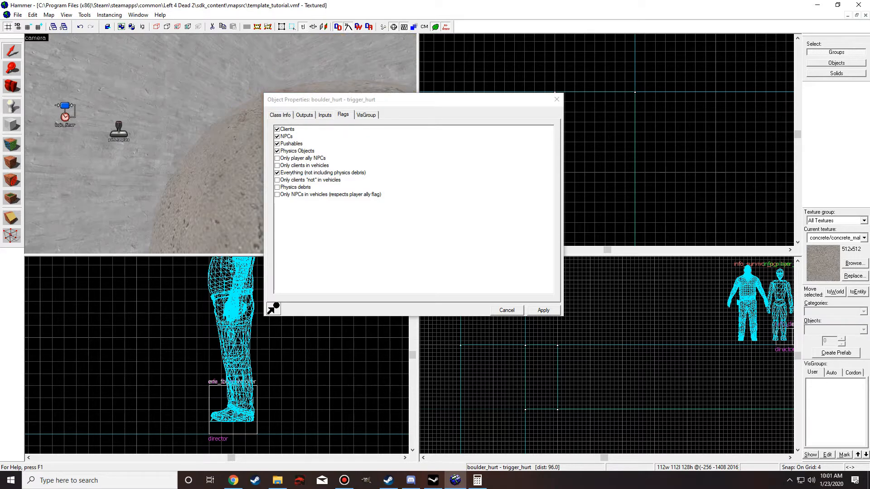
scroll(220, 144, "up", 1)
scroll(220, 144, "down", 1)
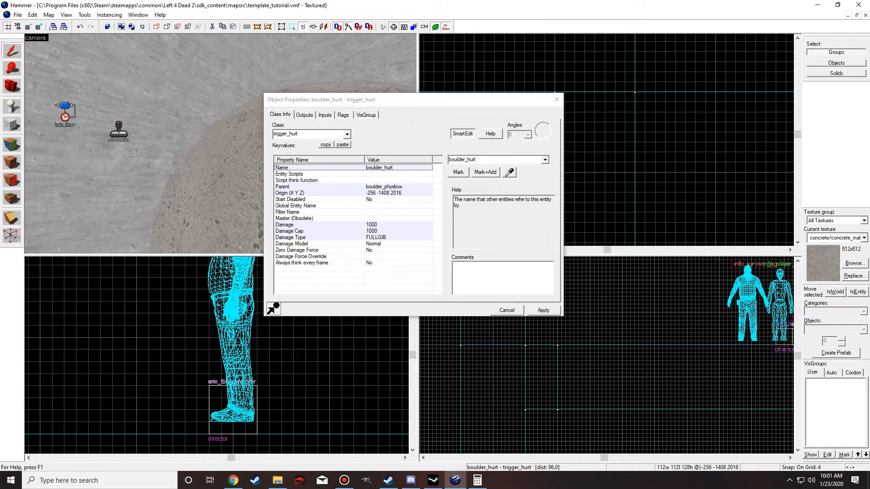
left_click(207, 185)
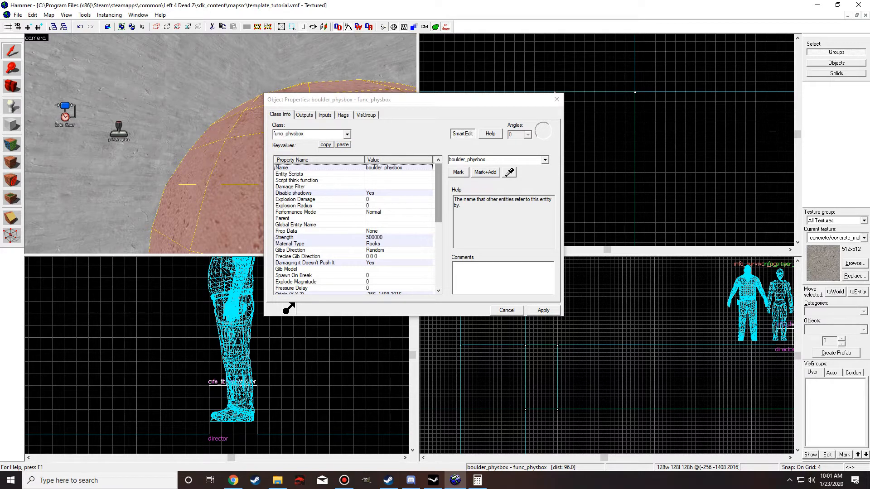
- Review the boulder func_physbox's Strength, Disable Receiving Shadows, Material Type and Damaging it Doesn't Push It properties
left_click(354, 237)
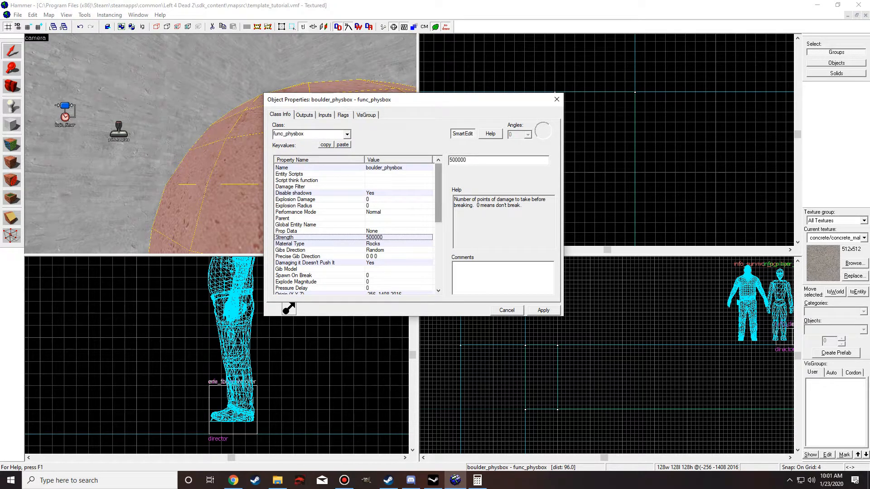
left_click_drag(438, 194, 438, 258)
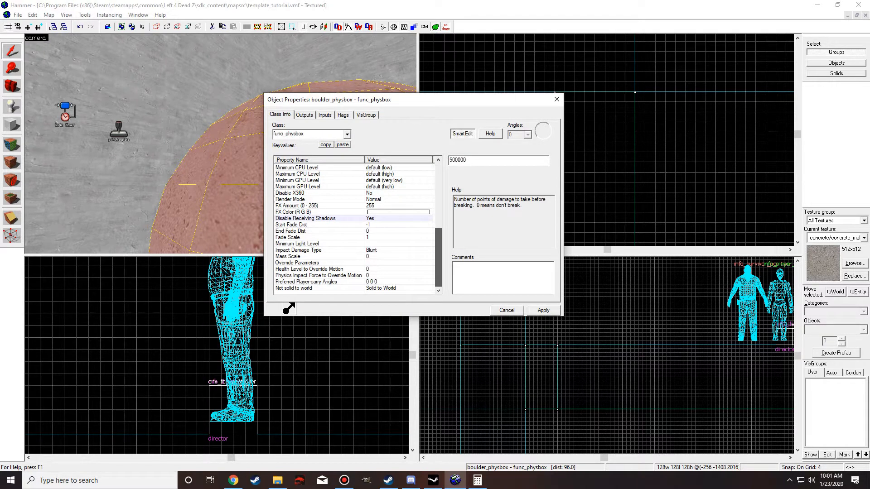
left_click(376, 218)
left_click_drag(438, 257, 438, 193)
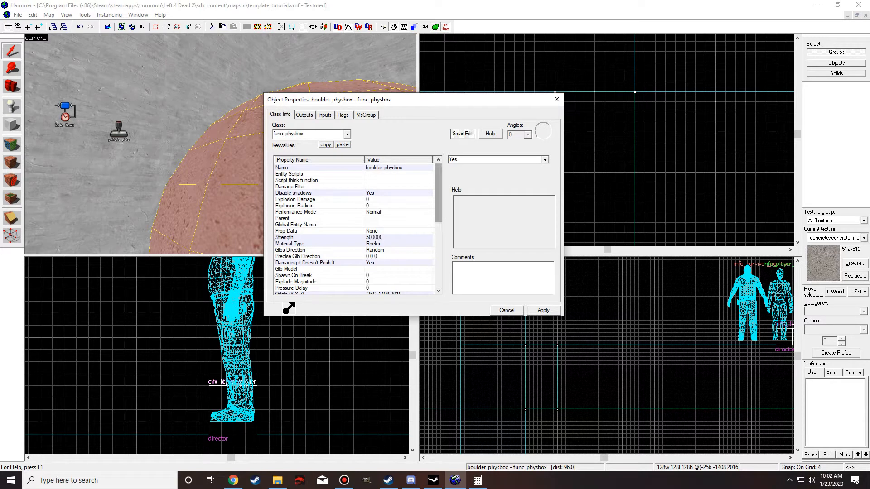
scroll(353, 229, "down", 1)
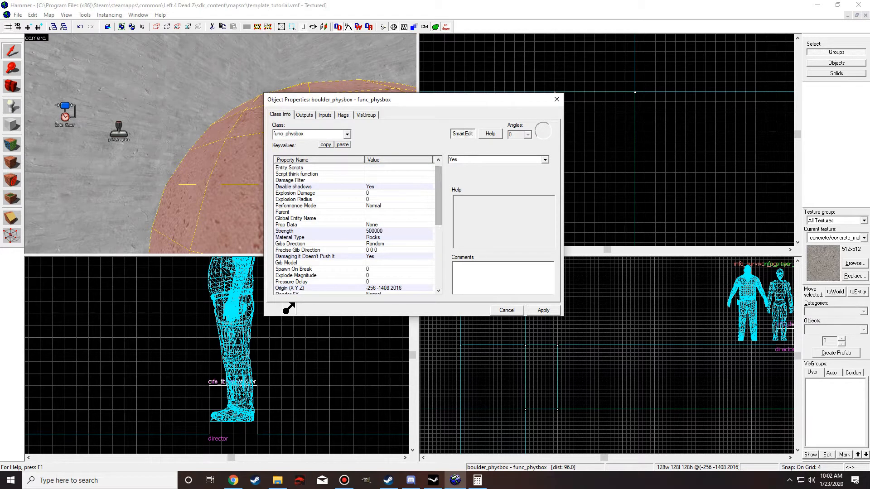
left_click(371, 237)
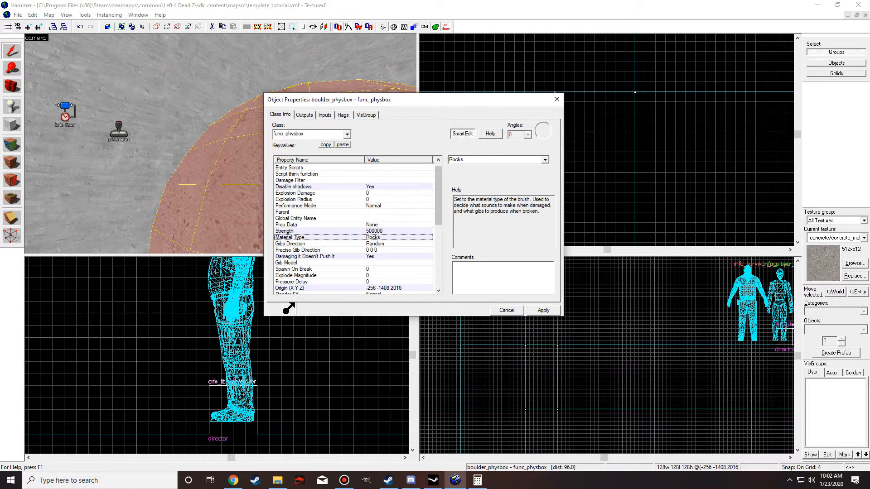
left_click(354, 256)
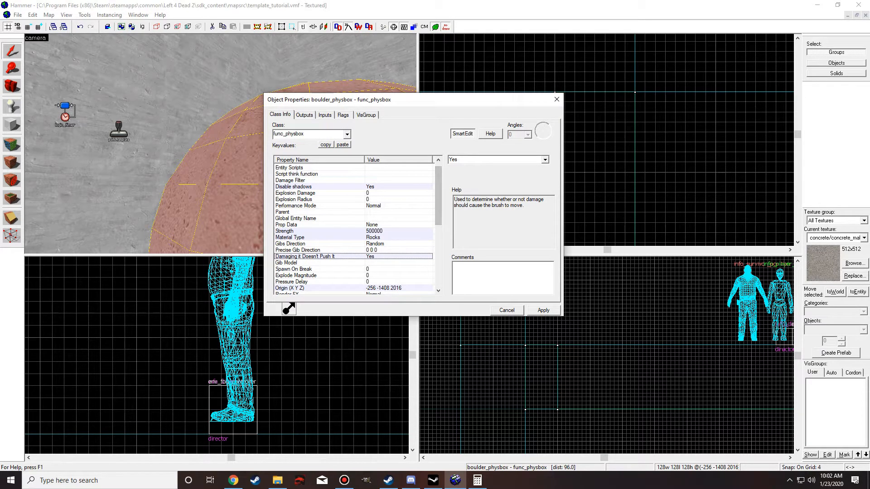
- Review the func_physbox's outputs and inputs, and check the inputs of the trigger_hurt inside the boulder
left_click(304, 115)
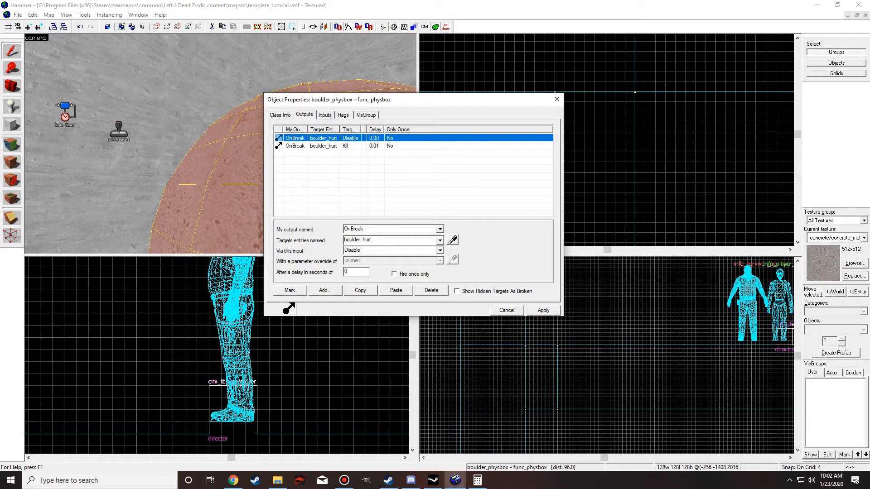
left_click(325, 115)
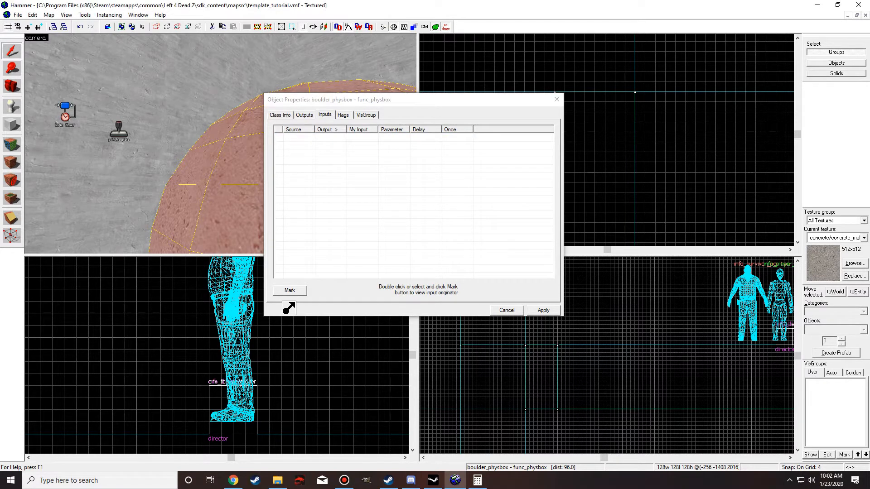
scroll(208, 159, "up", 1)
left_click(208, 158)
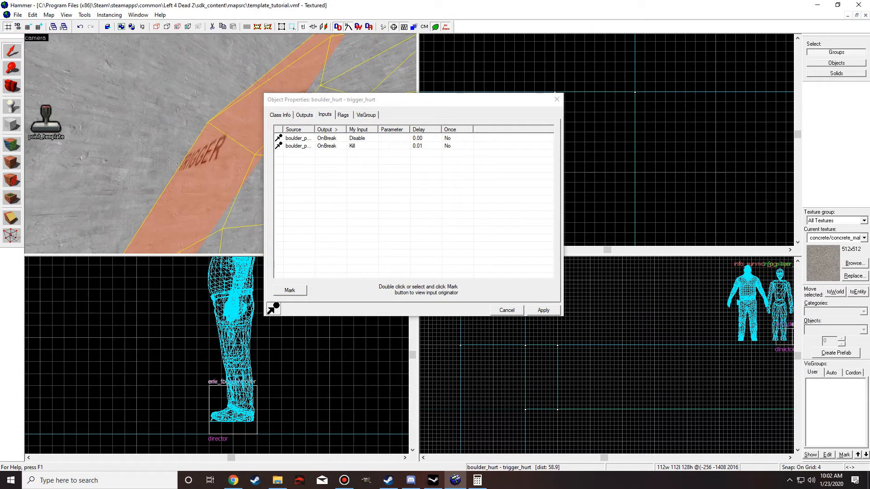
scroll(209, 158, "down", 1)
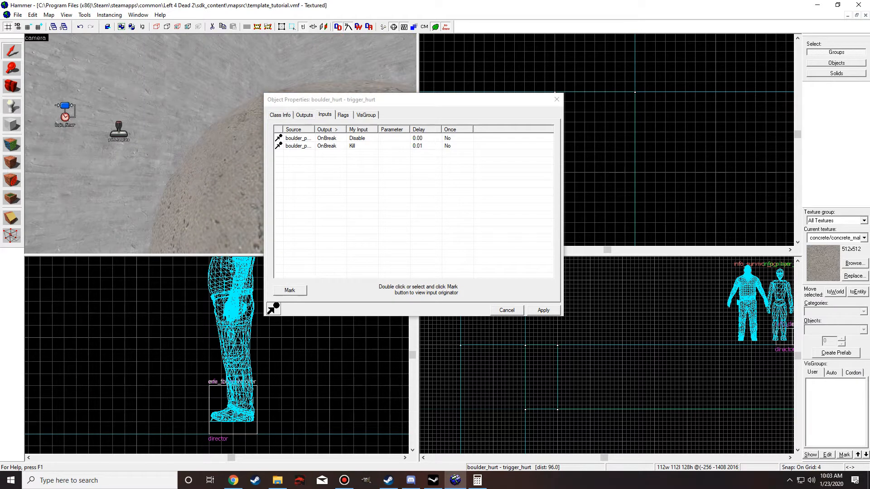
- Select the point_template and review its outputs, inputs and flags, switching Don't remove template entities on and off again
left_click(119, 131)
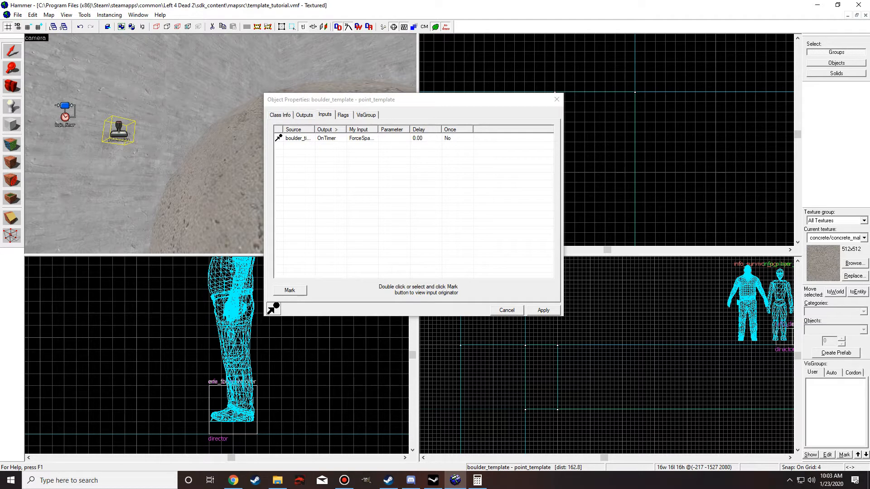
left_click(304, 115)
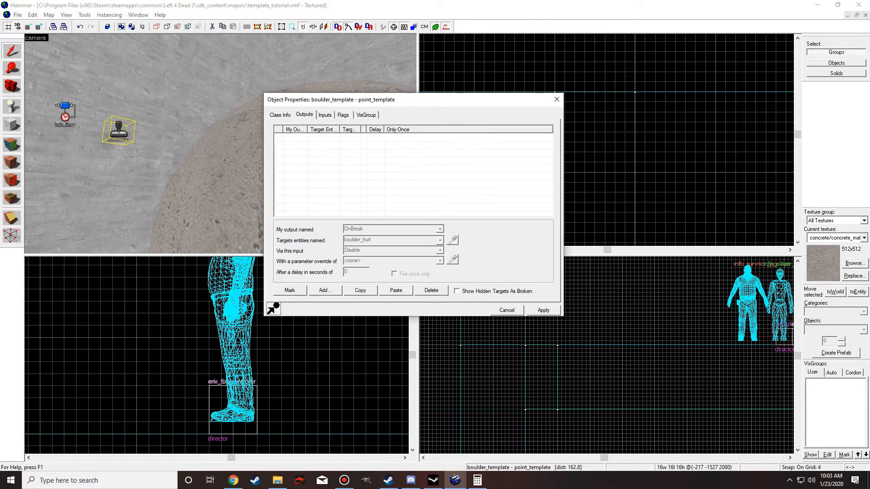
left_click(325, 115)
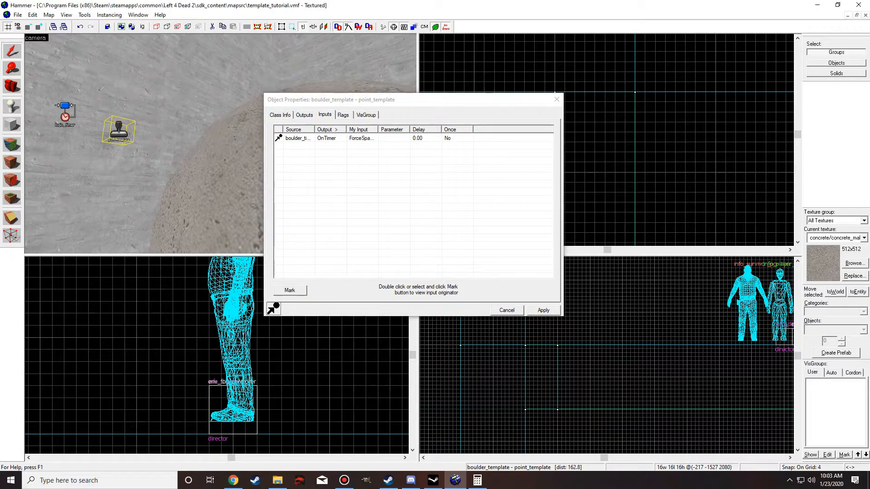
left_click(343, 115)
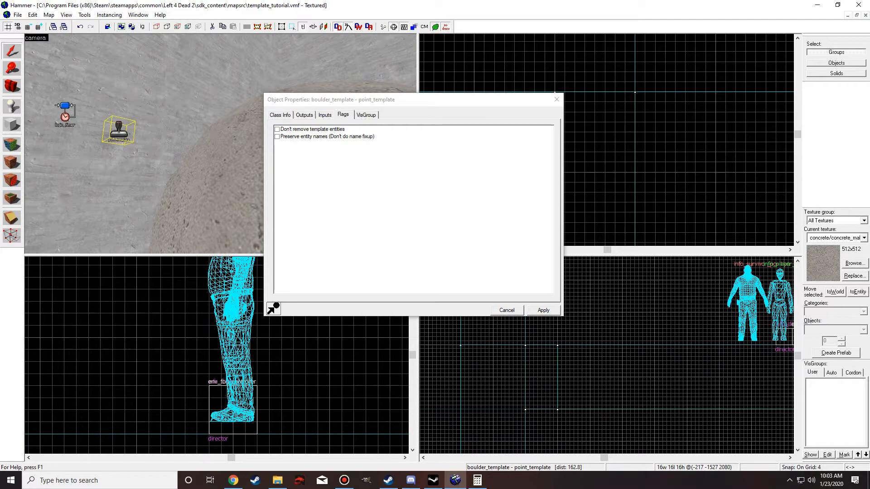
left_click(277, 130)
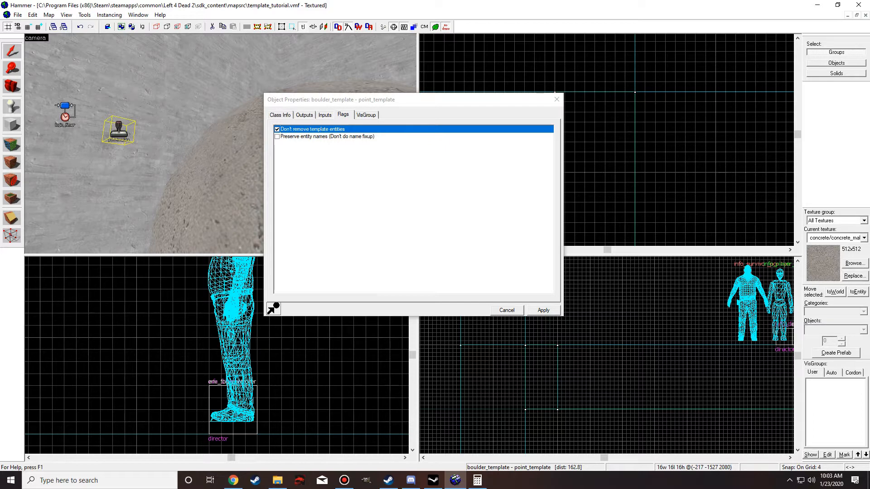
left_click(276, 129)
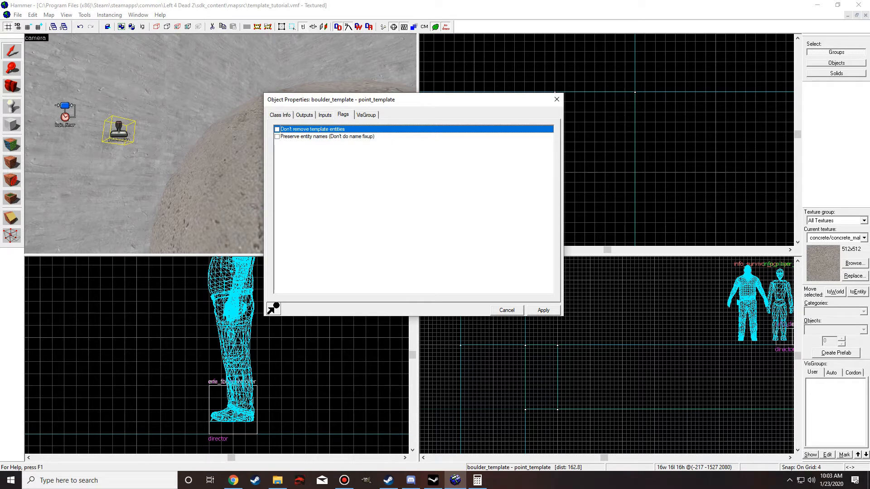
- Review the point_template's class info and flags, and examine its Template 2, 3, 7 and 13 slots
left_click(280, 115)
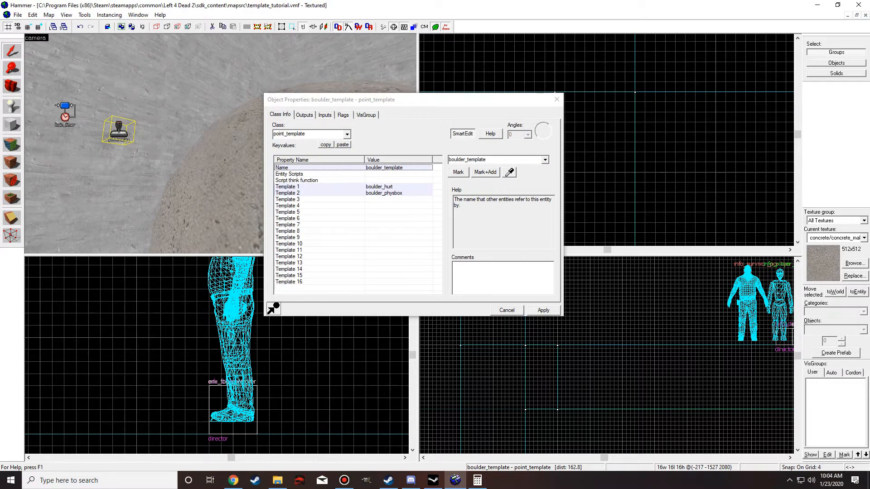
left_click_drag(414, 100, 526, 106)
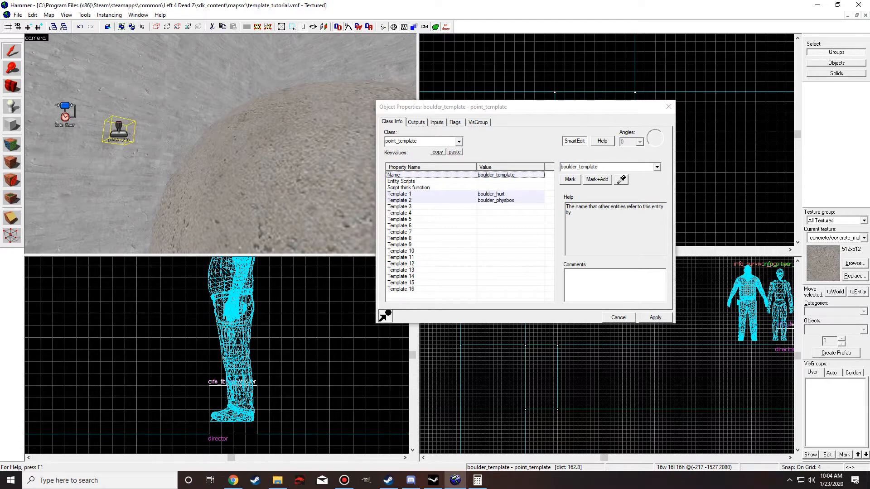
left_click(455, 123)
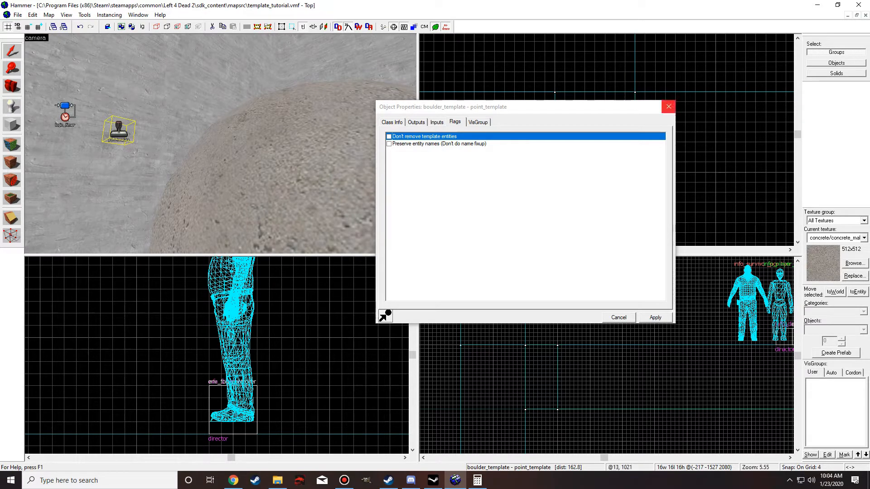
left_click(392, 122)
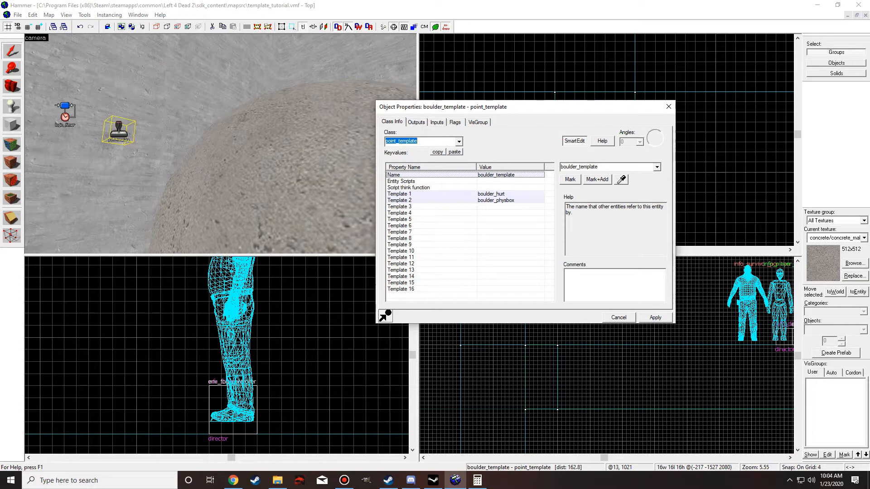
left_click(431, 200)
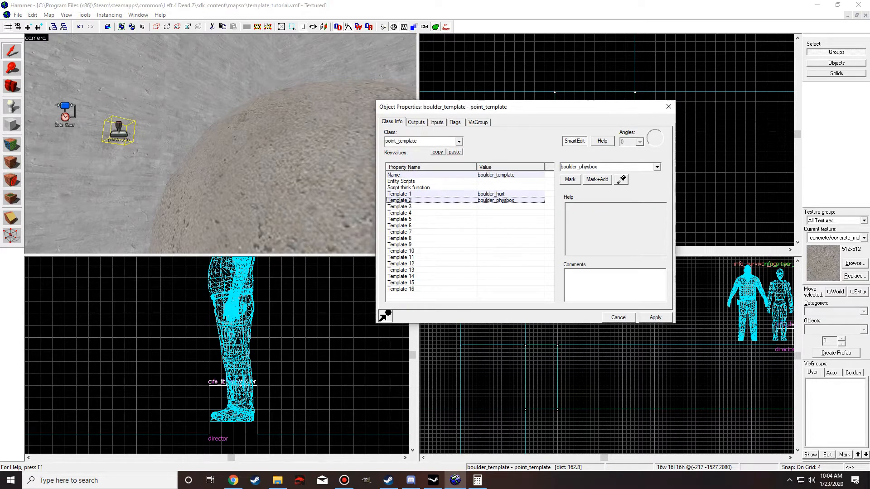
left_click(430, 207)
left_click(431, 232)
left_click(430, 270)
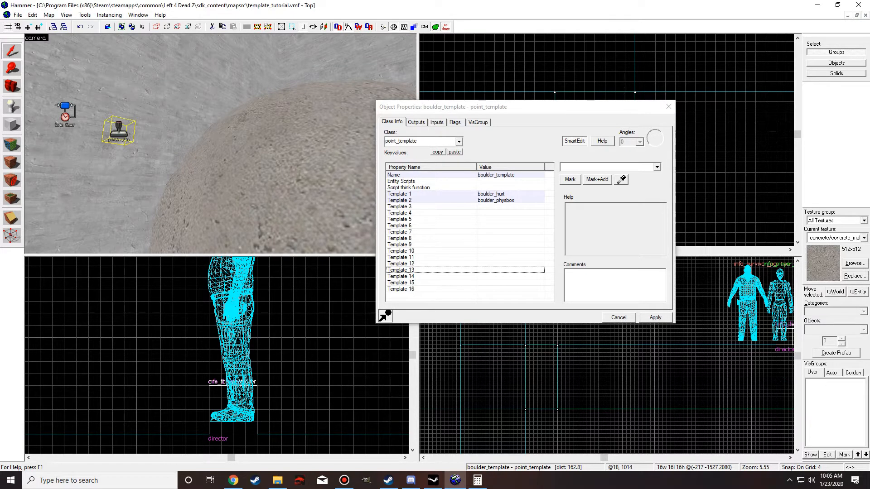
- Close the point_template's properties, clear the selection, and inspect the texture settings of a face on the boulder
left_click(668, 107)
key("Escape")
key("s")
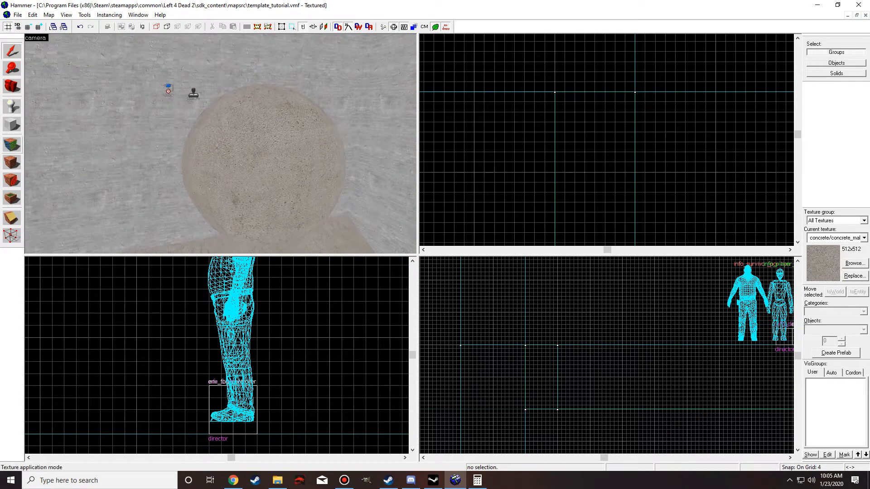
left_click(12, 144)
left_click(243, 182)
key("shift+s")
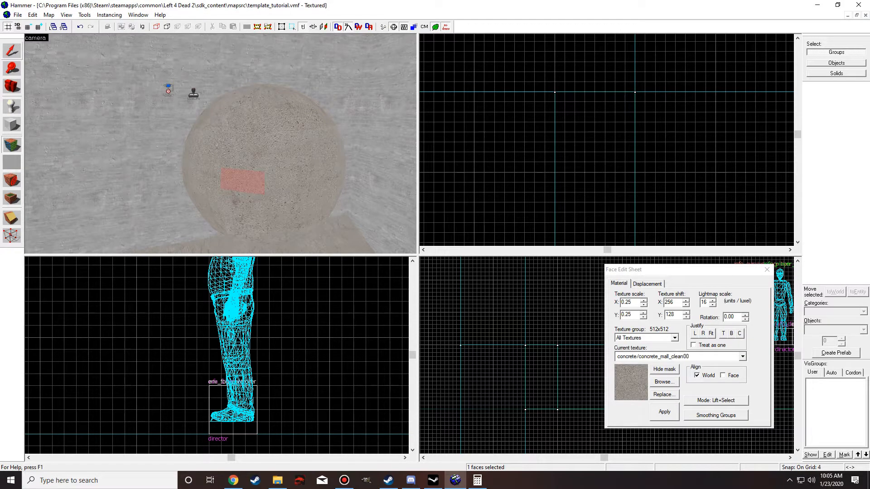
- Set up the Block tool to create a sphere primitive with 16 faces
key("shift+b")
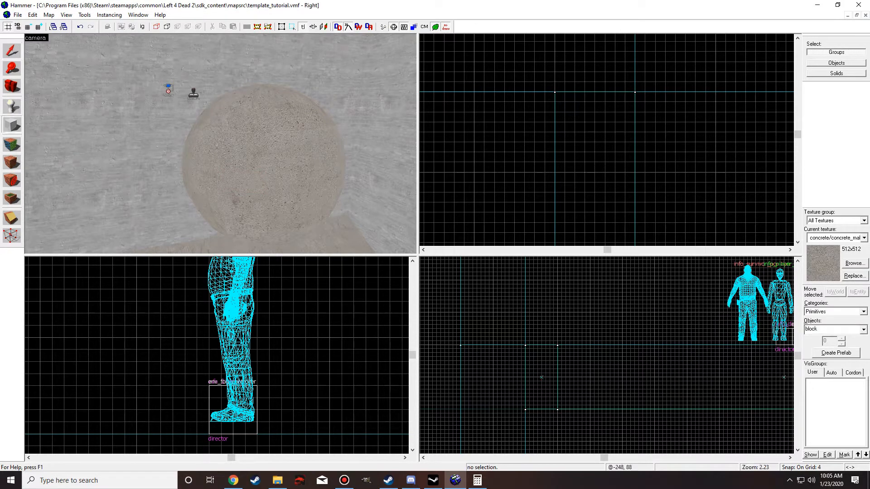
left_click(863, 330)
left_click(863, 329)
left_click(863, 329)
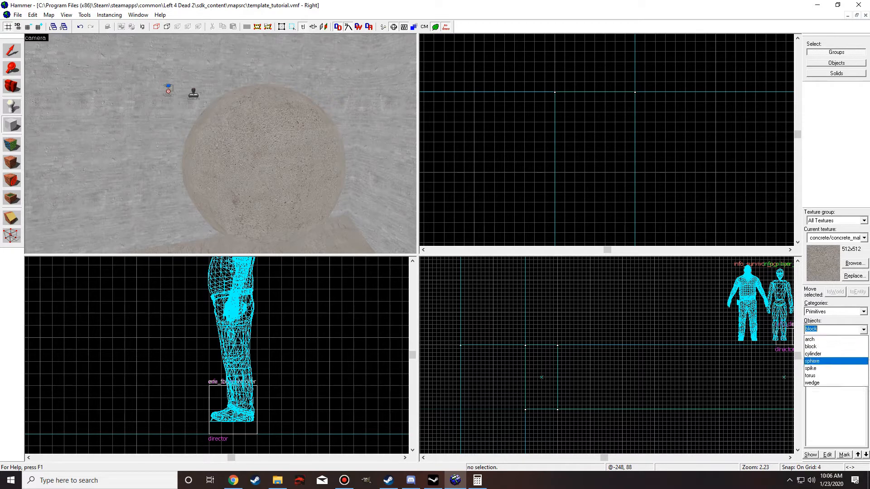
left_click(813, 361)
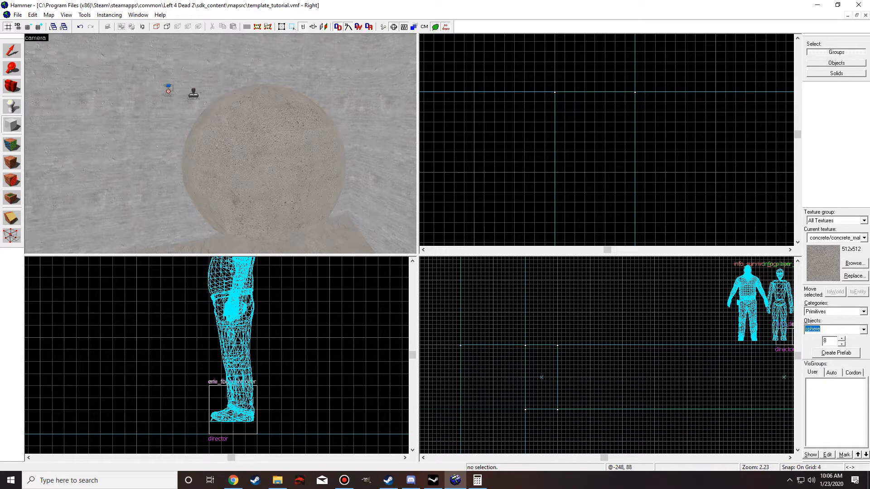
left_click(828, 341)
left_click(841, 339)
left_click(841, 339)
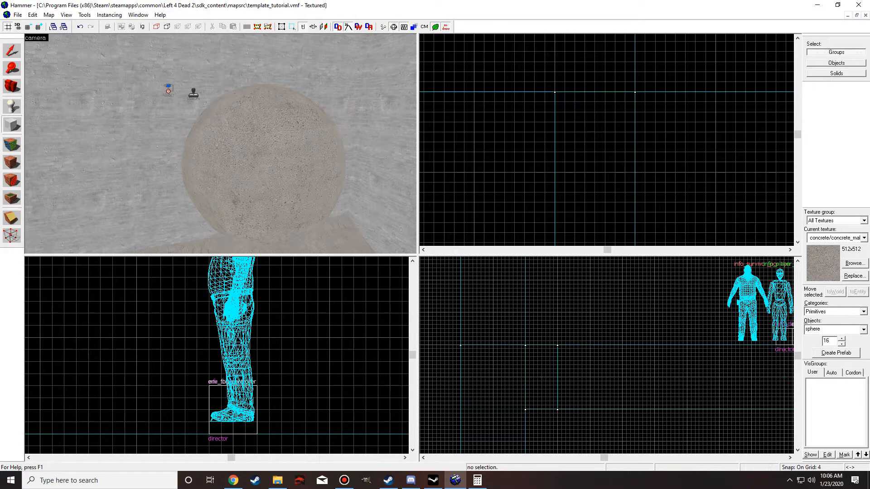
- Locate the existing boulder in the top, front and side 2D views and frame it in each
scroll(628, 155, "down", 9)
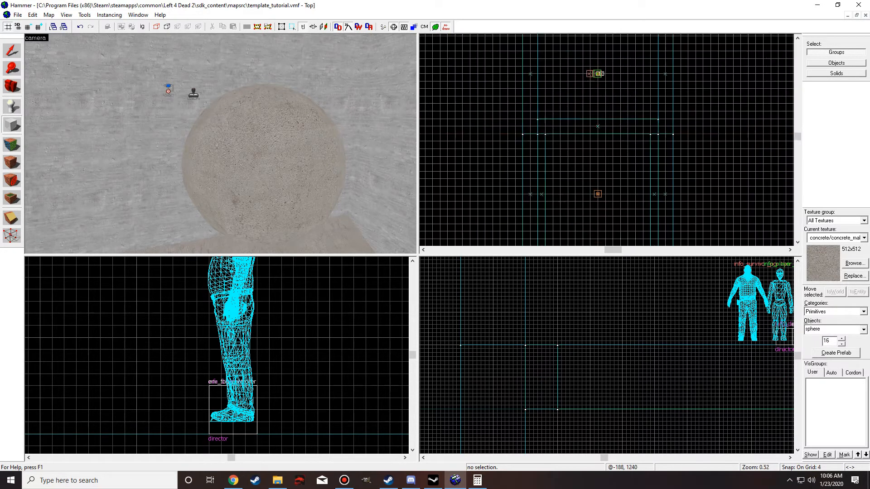
scroll(628, 155, "down", 5)
scroll(607, 202, "up", 5)
scroll(608, 202, "up", 7)
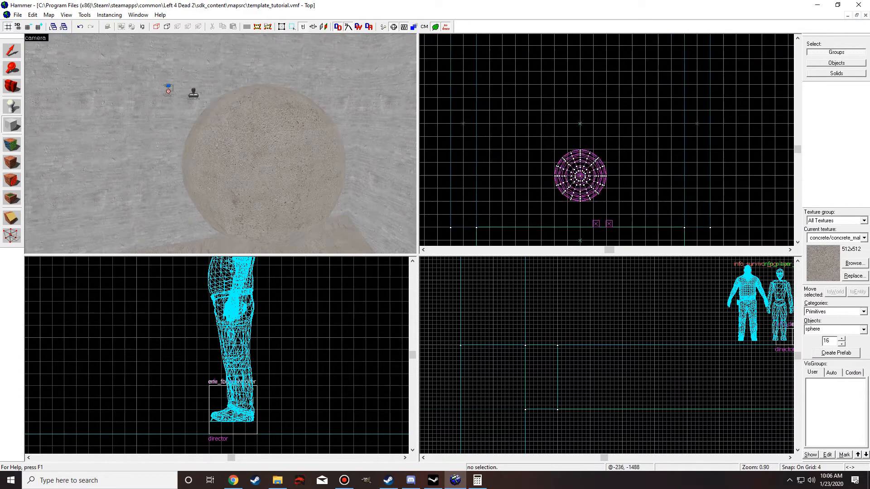
scroll(638, 380, "down", 13)
key("Up")
key("Up")
key("Up")
key("Up")
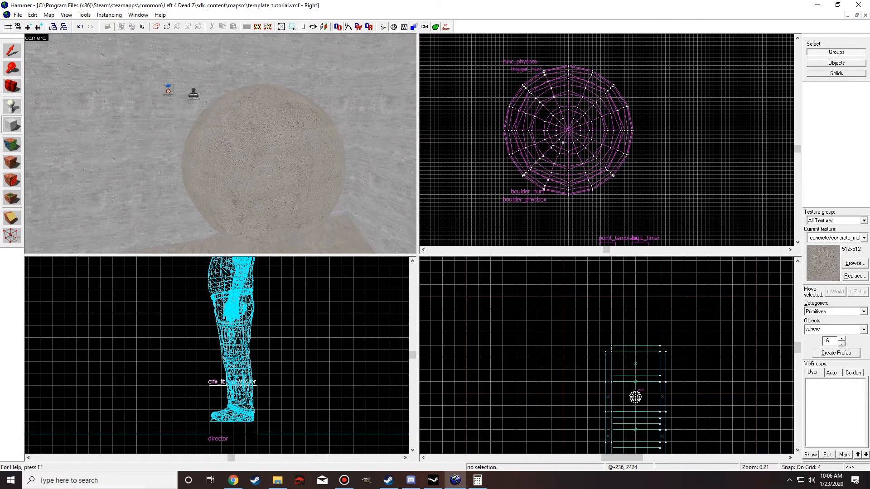
scroll(635, 380, "up", 7)
scroll(630, 403, "up", 7)
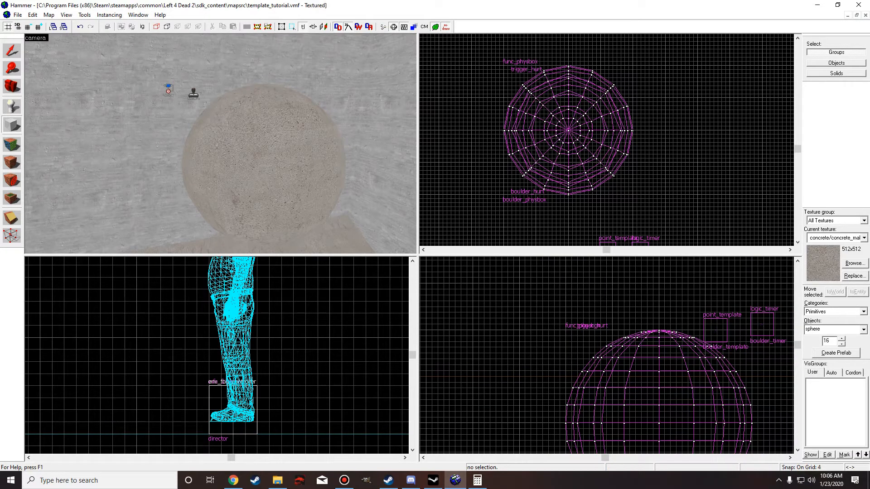
scroll(216, 356, "down", 10)
scroll(319, 271, "up", 9)
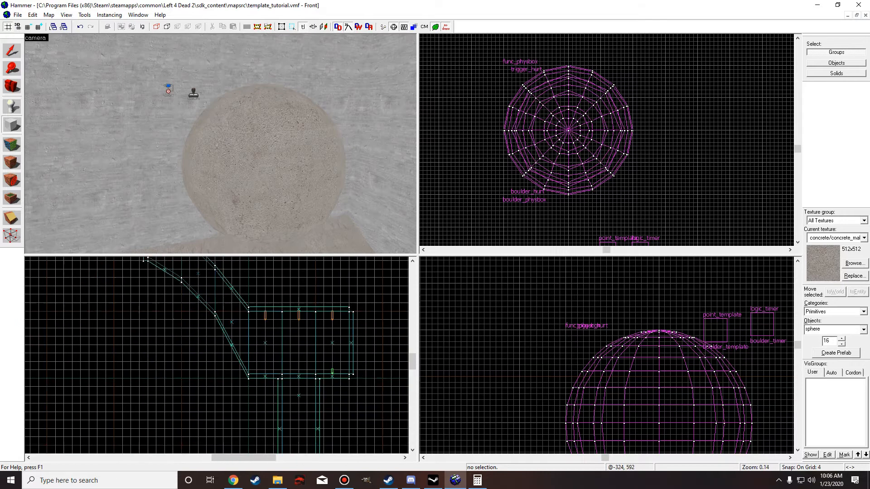
key("Up")
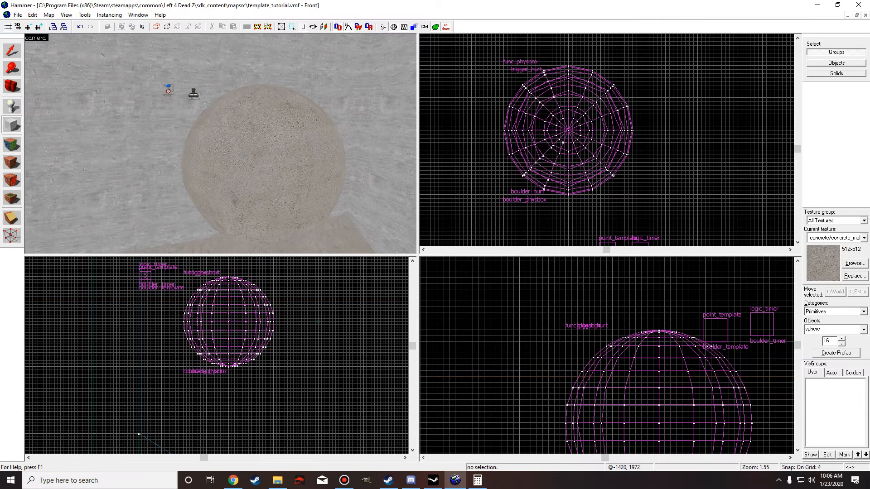
scroll(579, 146, "down", 5)
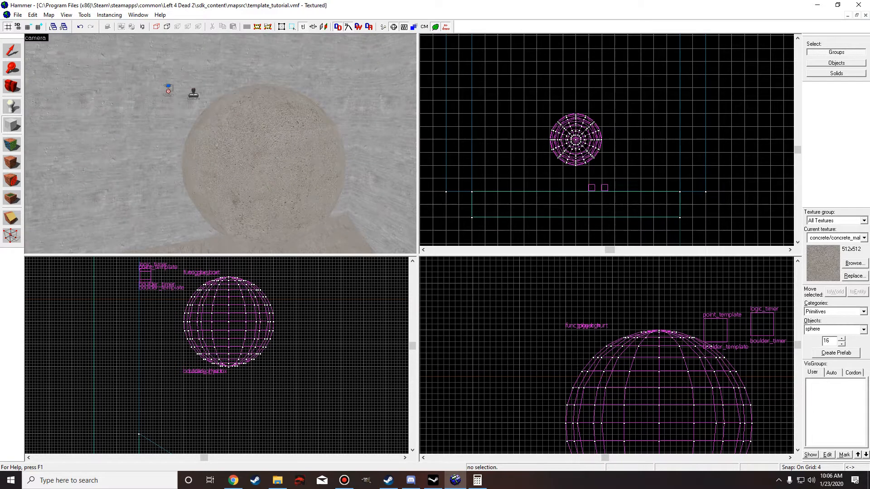
- Draw a block outline 128 × 128 × 128 units beside the existing boulder
key("w")
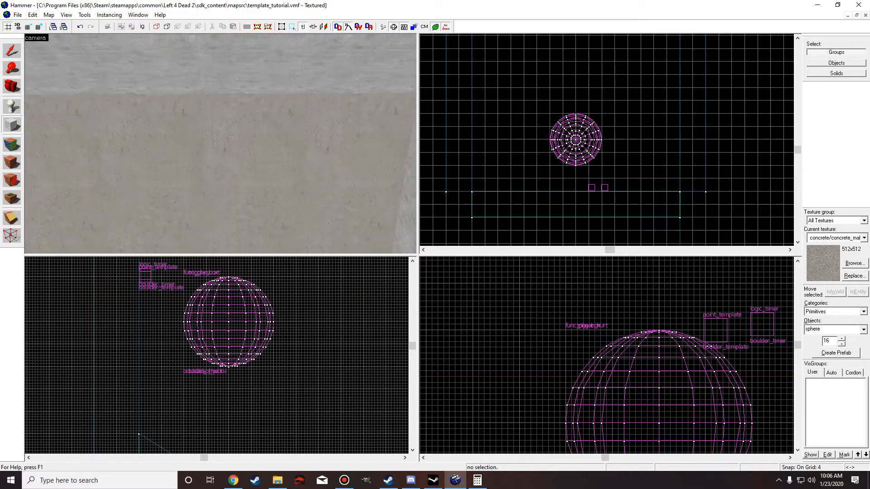
key("w")
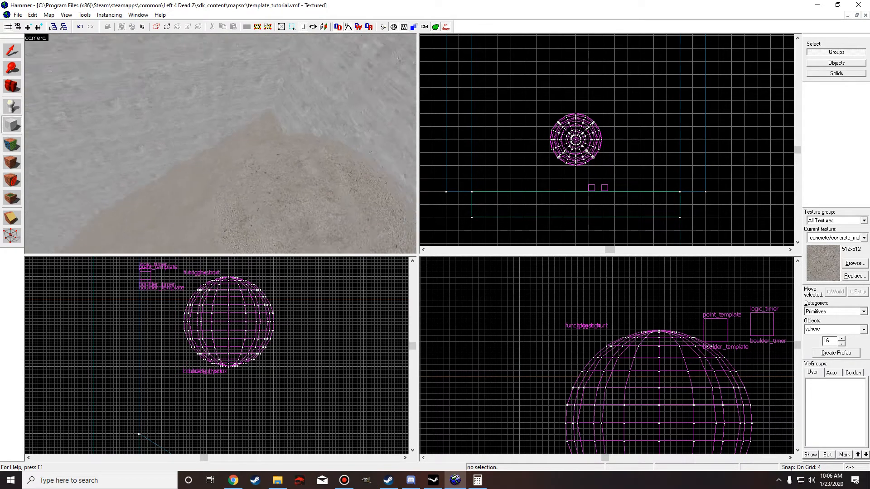
scroll(640, 134, "up", 6)
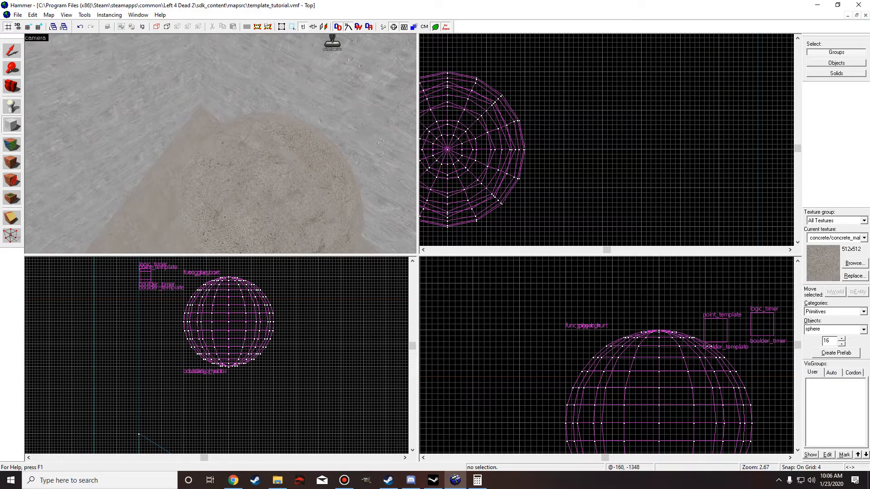
left_click_drag(563, 71, 721, 230)
scroll(647, 378, "down", 11)
scroll(621, 381, "up", 9)
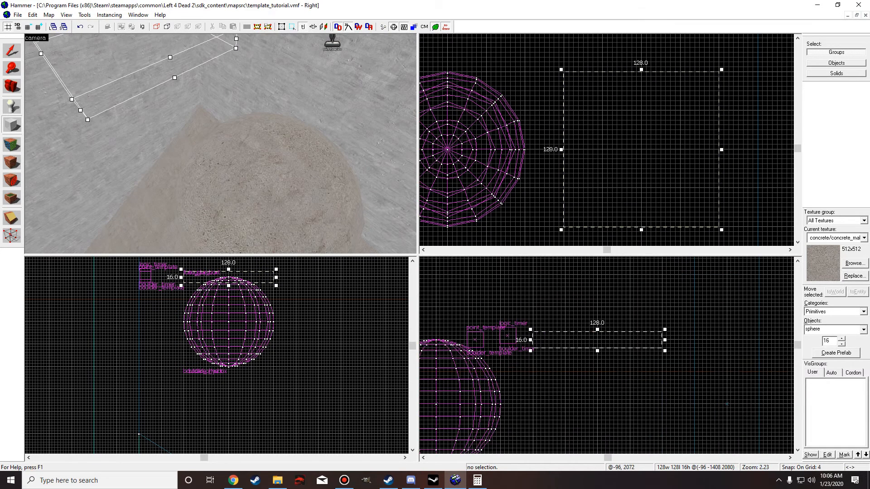
left_click_drag(597, 352, 597, 415)
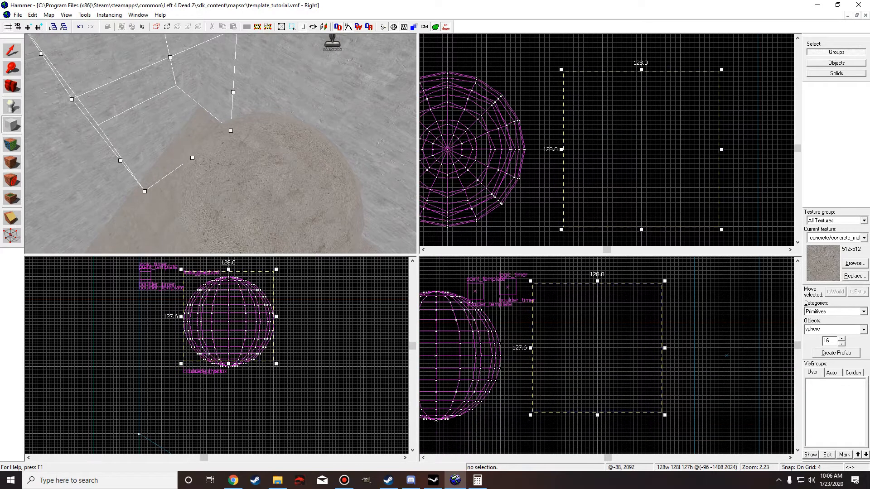
left_click_drag(597, 281, 597, 285)
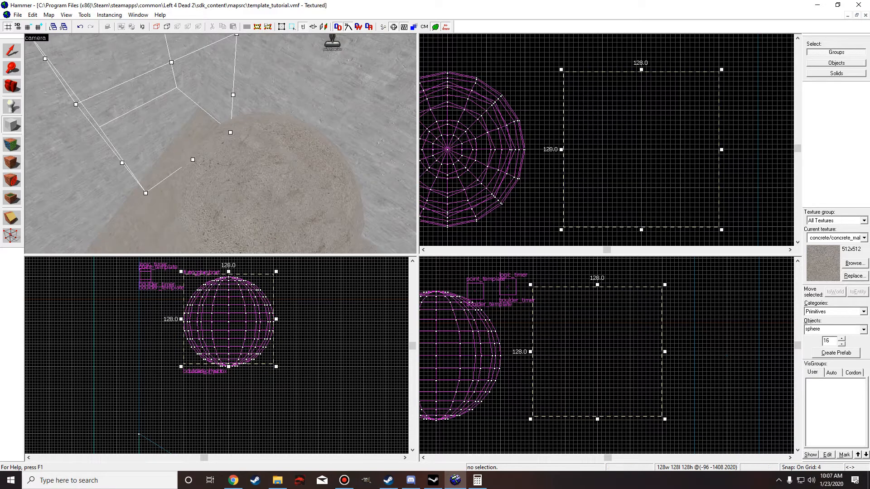
- Create the sphere from the drawn outline and bring it into the camera view
key("Return")
left_click(11, 51)
key("z")
key("w")
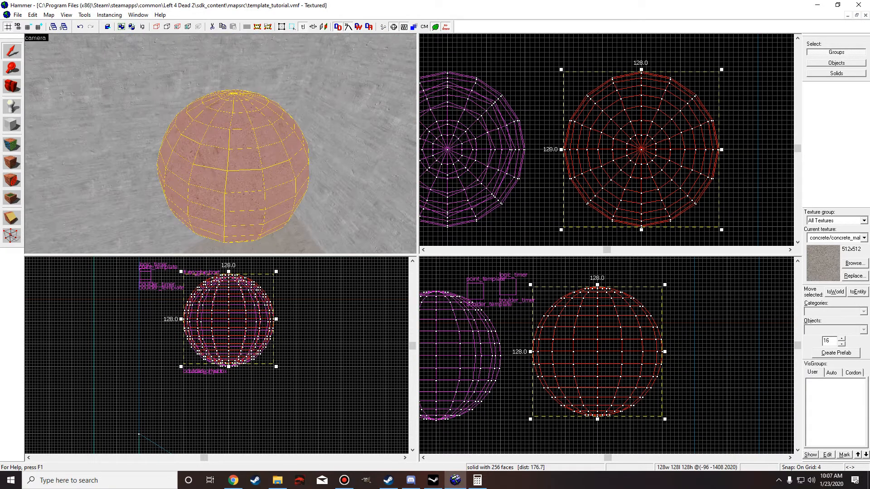
- Choose tools/toolstrigger as the current texture and return to object selection with the new sphere selected
key("shift+a")
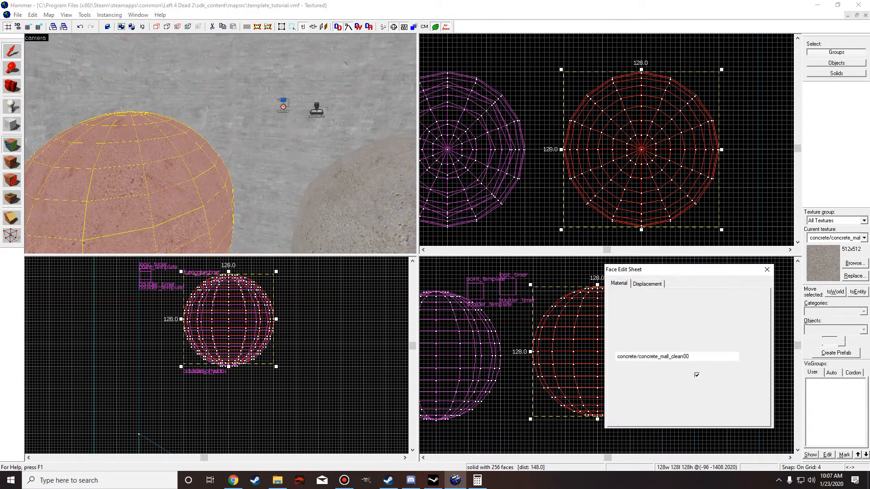
left_click(664, 382)
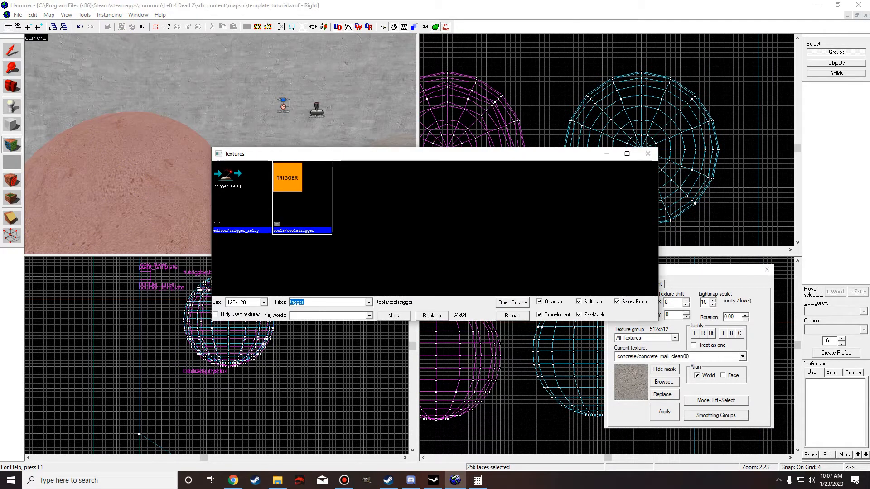
left_click(242, 195)
double_click(287, 185)
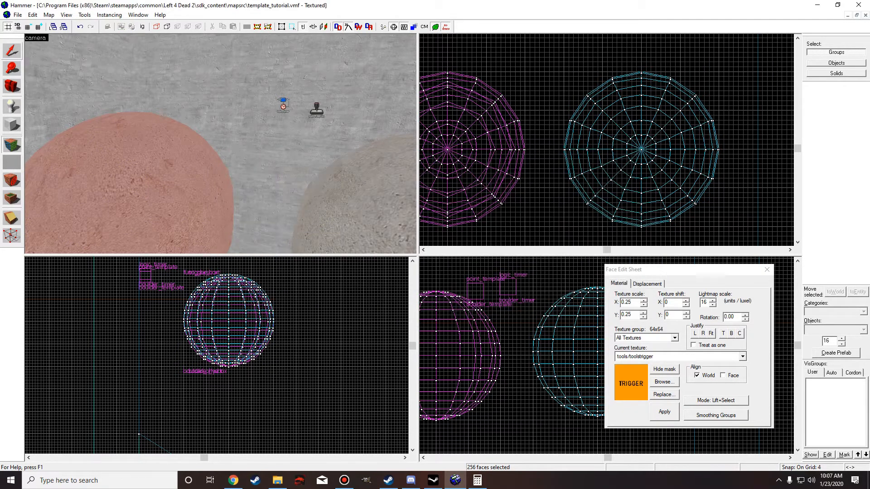
left_click(11, 51)
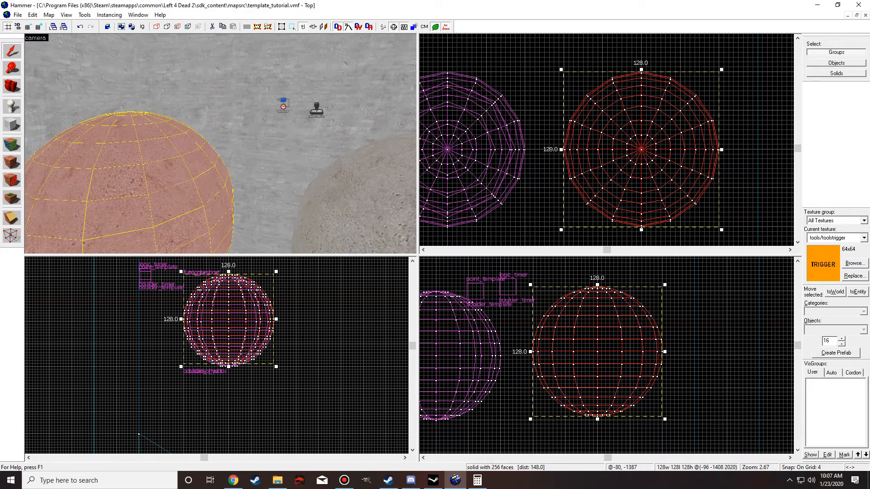
- Duplicate the new sphere, align the copy exactly over the original, and apply the tools/toolstrigger texture to the copy
left_click_drag(719, 72, 713, 72)
left_click_drag(578, 202, 581, 203)
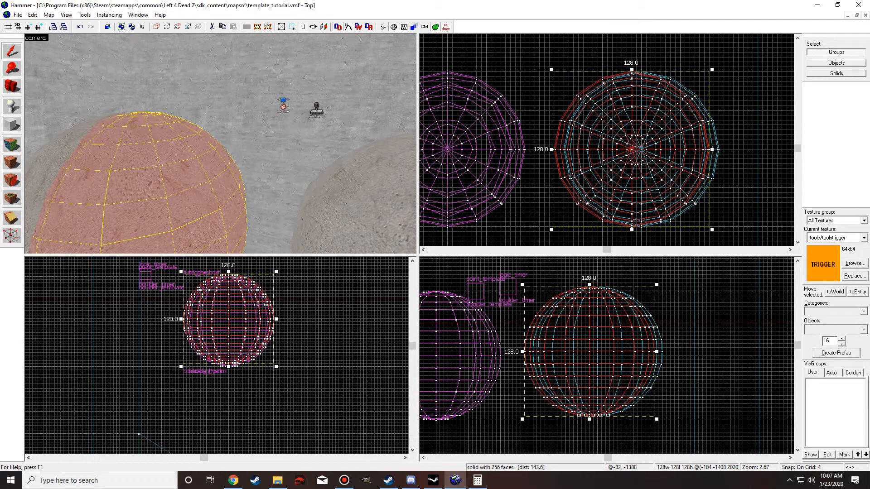
left_click_drag(650, 127, 660, 126)
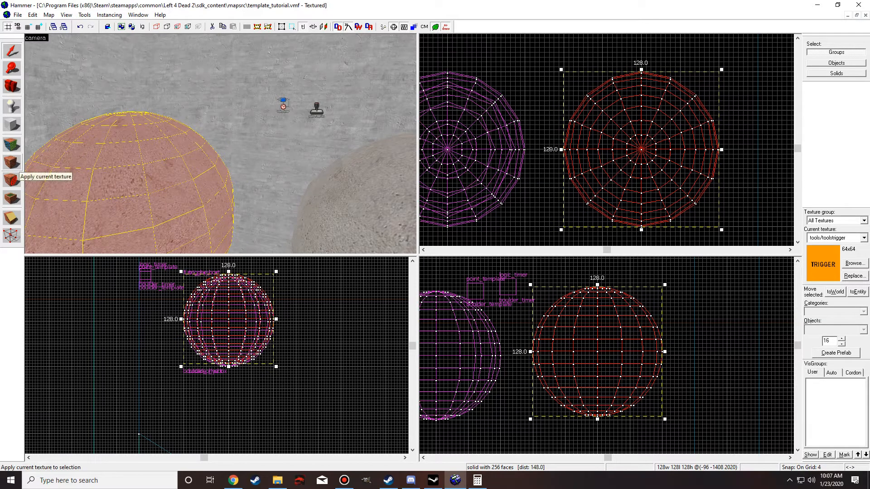
left_click(12, 180)
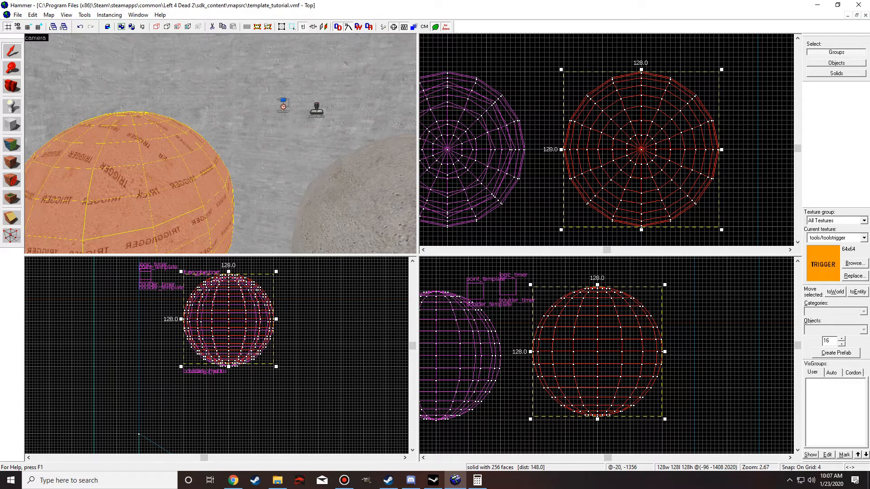
- Shrink the trigger sphere to 112 × 112 units in the top view, centred inside the concrete sphere
scroll(725, 69, "up", 5)
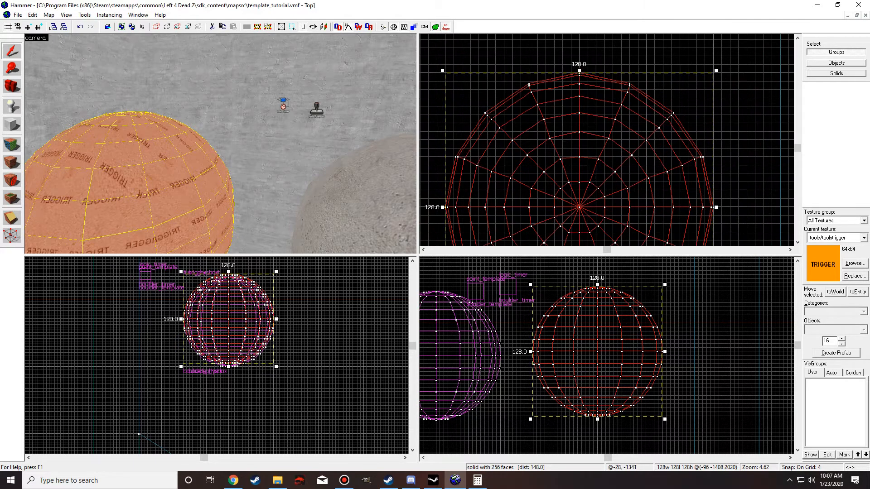
left_click_drag(712, 73, 694, 100)
scroll(694, 100, "down", 3)
middle_click_drag(503, 226, 597, 69)
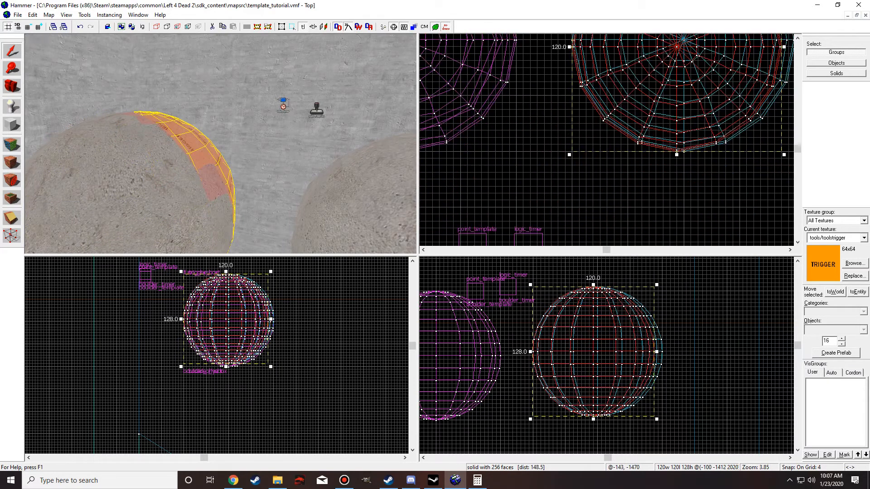
scroll(572, 159, "up", 4)
left_click_drag(571, 161, 600, 132)
scroll(585, 285, "up", 3)
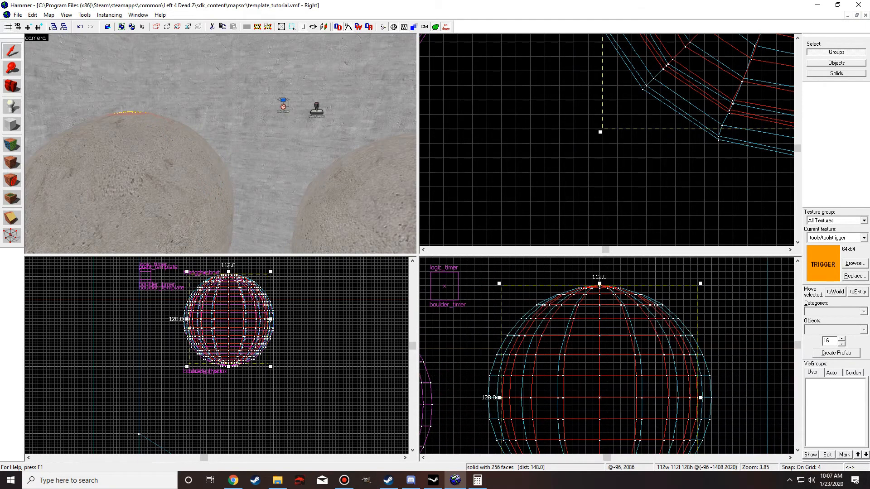
- Reduce the trigger sphere's height to 112 units by pulling in its upper and lower sides equally
left_click_drag(599, 283, 600, 297)
middle_click_drag(605, 441, 605, 334)
scroll(606, 334, "down", 3)
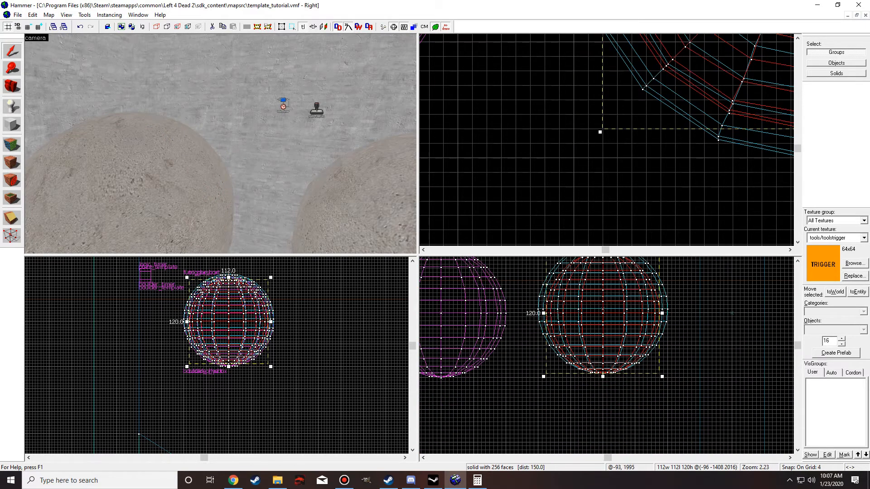
scroll(602, 432, "up", 4)
left_click_drag(603, 316, 606, 296)
scroll(615, 399, "down", 5)
middle_click_drag(615, 393, 615, 444)
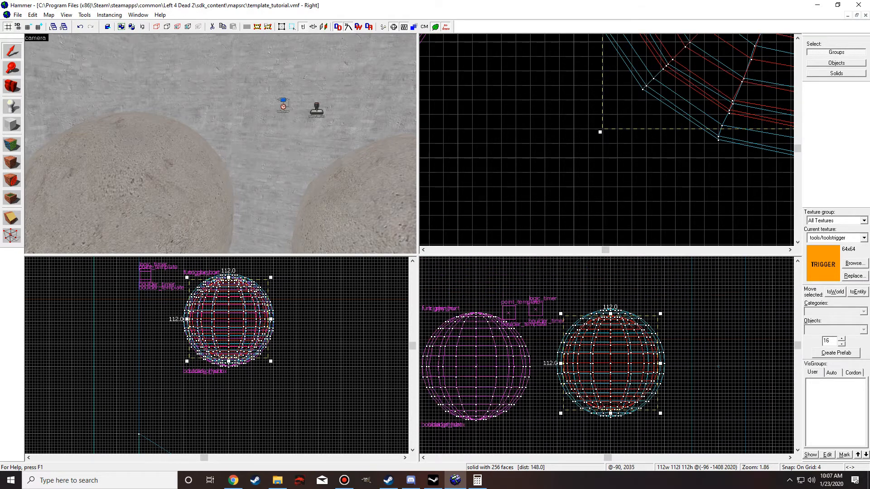
- Move the camera inside the concrete sphere to examine the nested trigger sphere
key("z")
key("w")
key("s")
key("w")
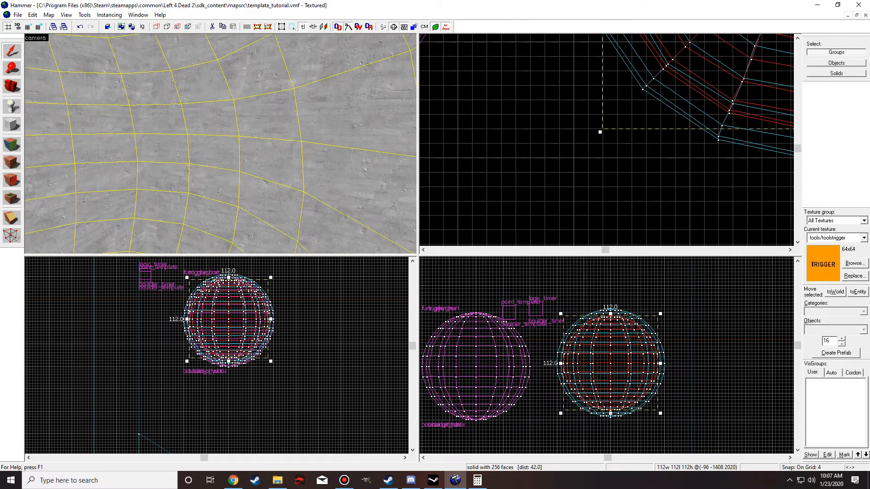
key("s")
key("s")
key("w")
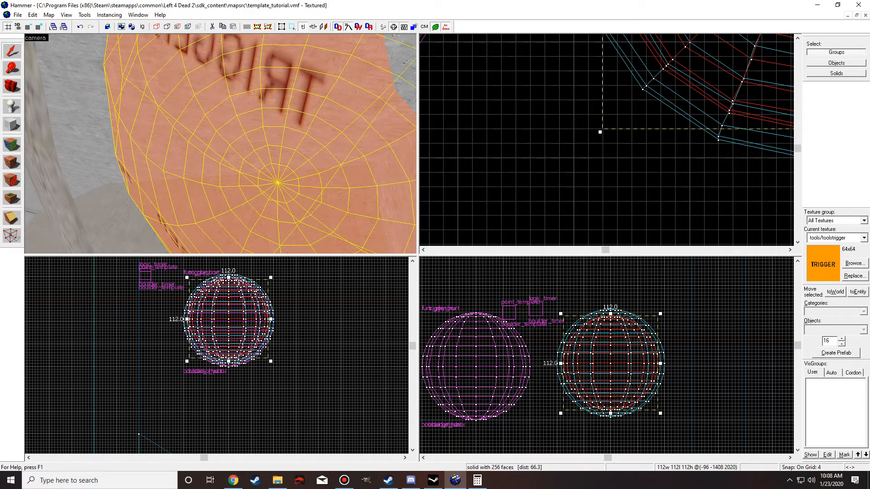
- Check the trigger sphere's face texture settings and compare both spheres from outside and inside
key("z")
left_click(12, 145)
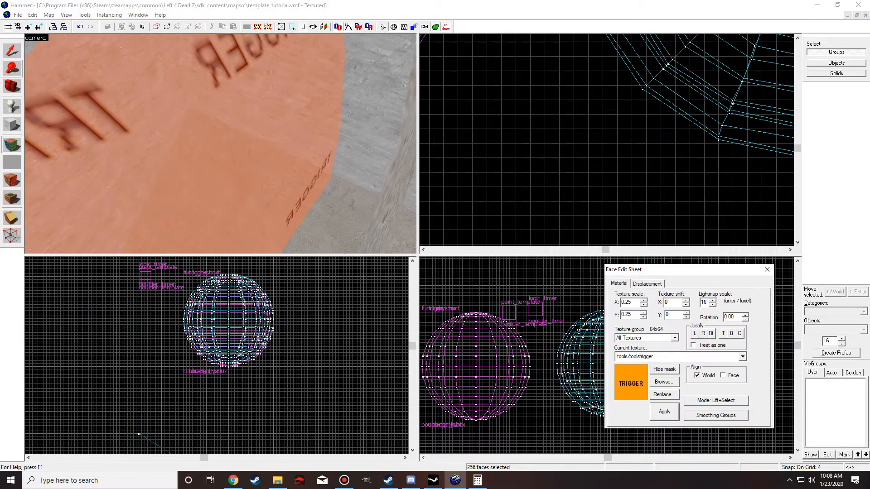
key("shift+s")
key("z")
key("s")
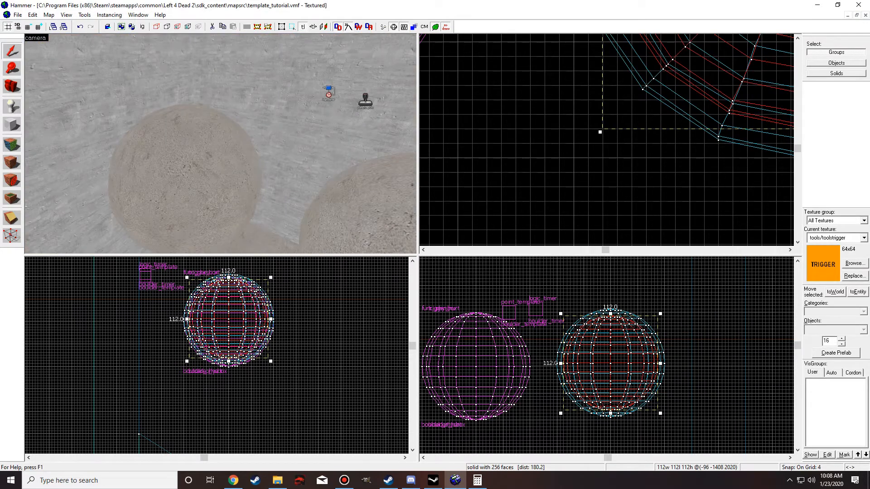
key("w")
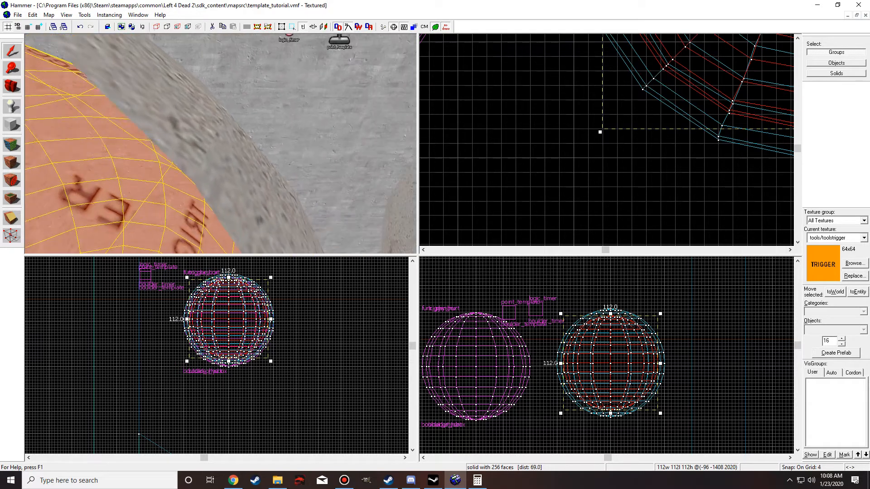
- Tie the outer concrete sphere to an entity and set its class to func_physbox
key("ctrl+t")
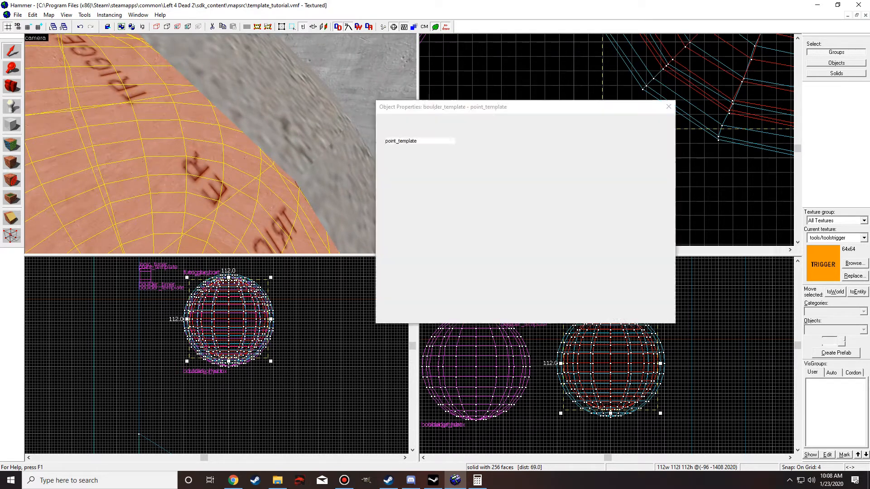
left_click(272, 109)
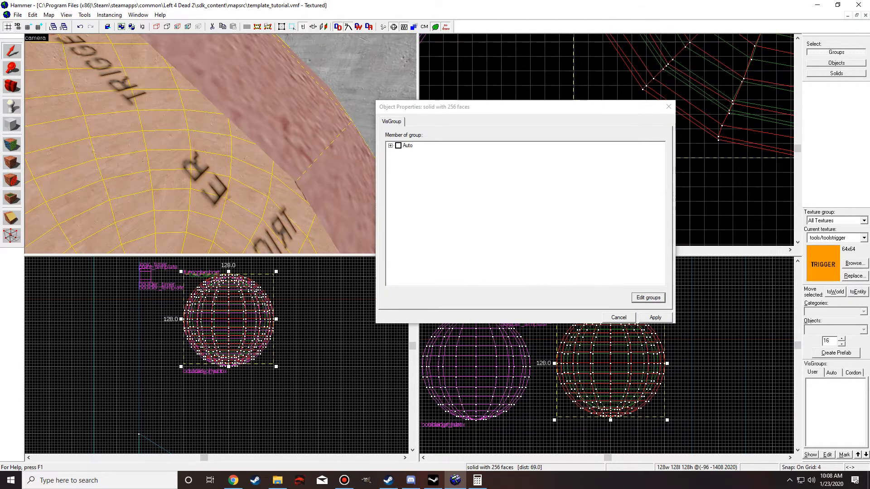
key("ctrl+r")
key("Escape")
key("ctrl+t")
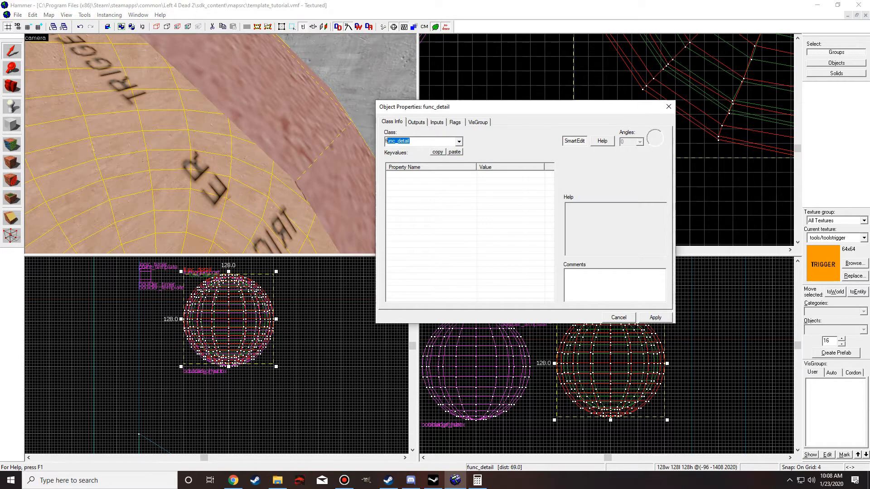
type("phys")
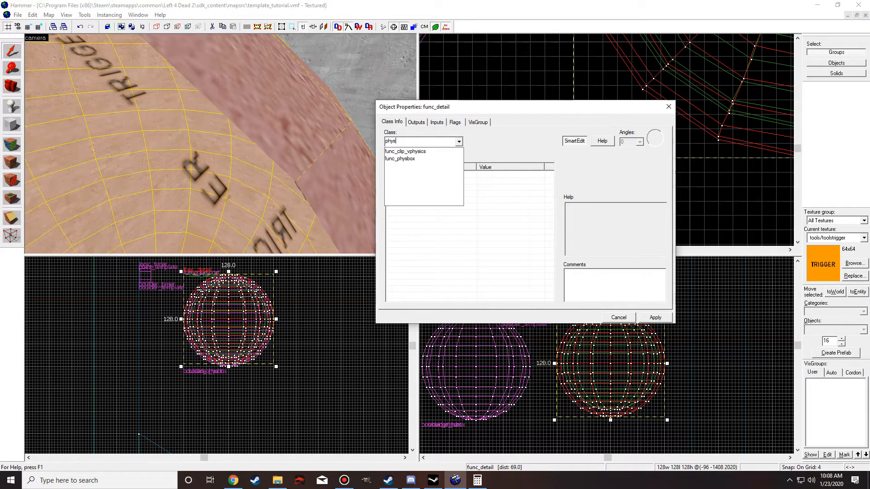
key("Down")
key("Down")
key("Return")
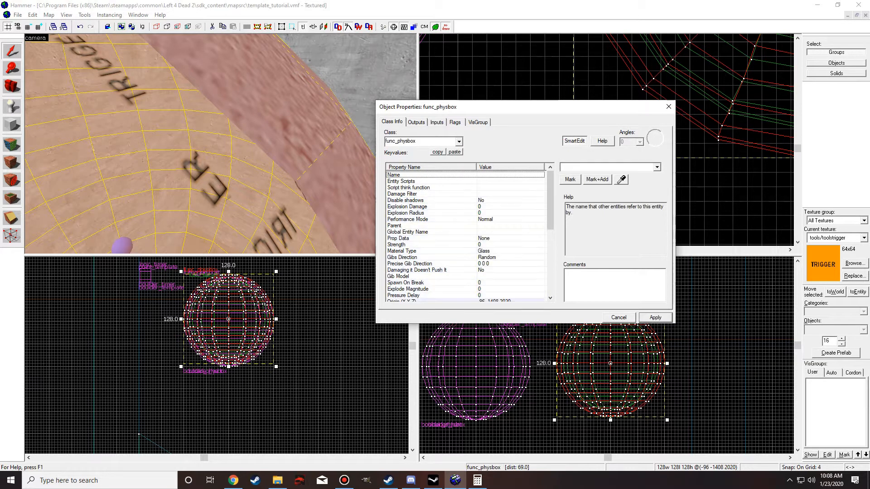
- Name the func_physbox entity boulder2_physbox and apply the change
type("bould")
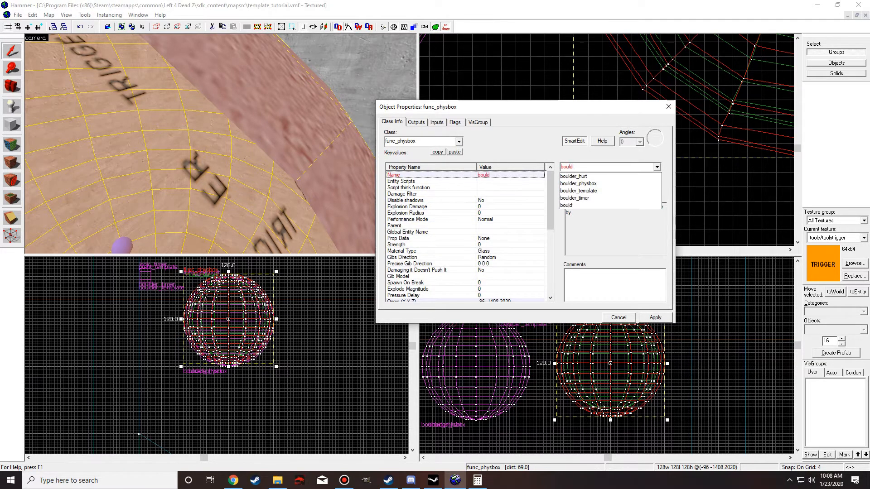
type("er2_phy")
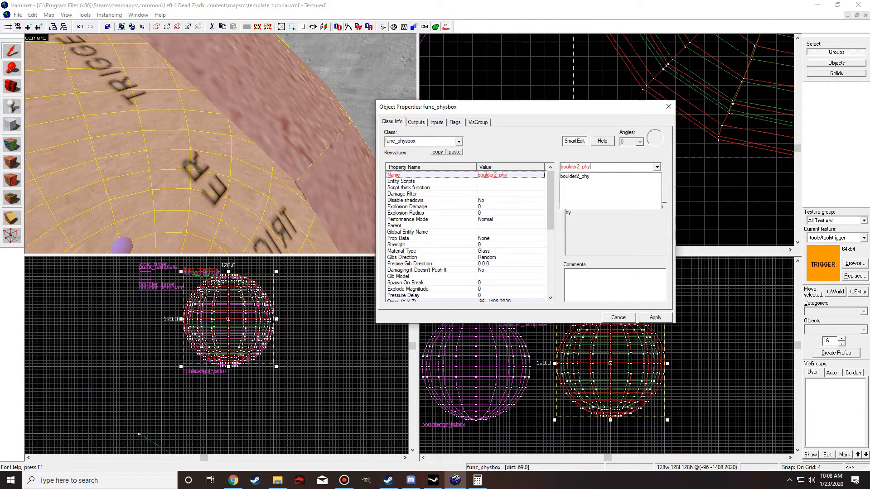
type("sbox")
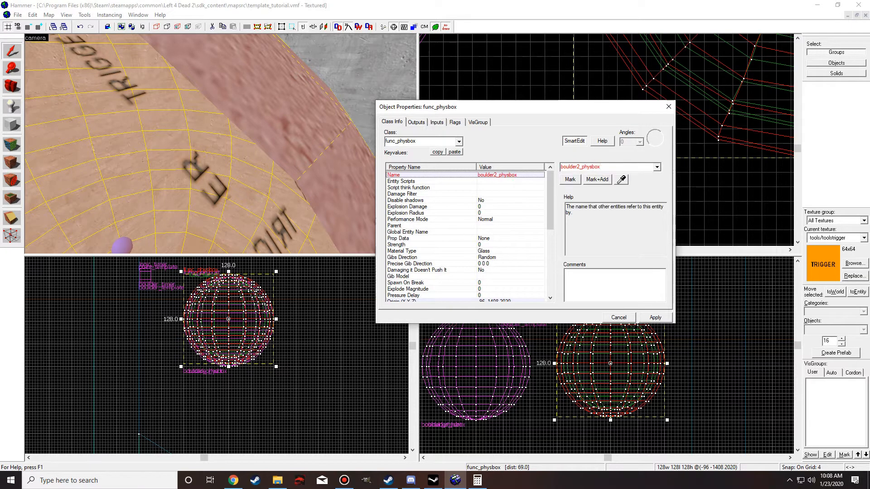
left_click(655, 317)
- Set the boulder2_physbox entity's material type to Rocks and its strength to 500000
left_click(483, 251)
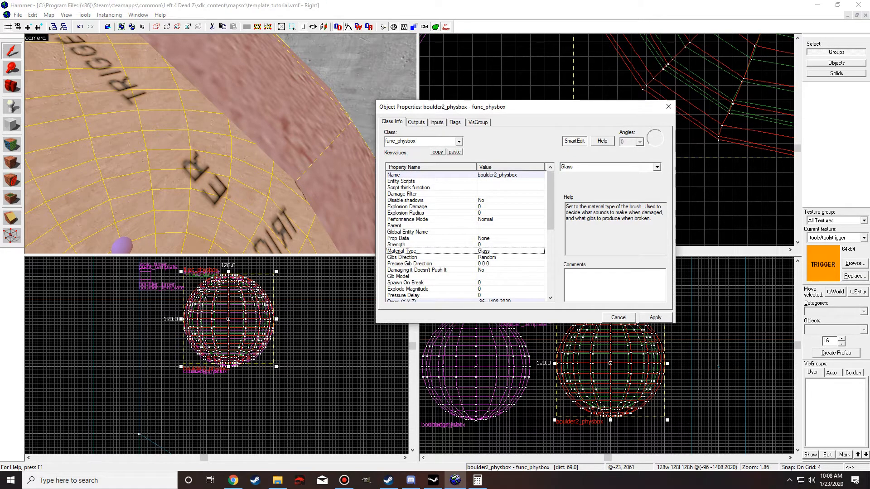
left_click(657, 167)
left_click(594, 222)
left_click(482, 245)
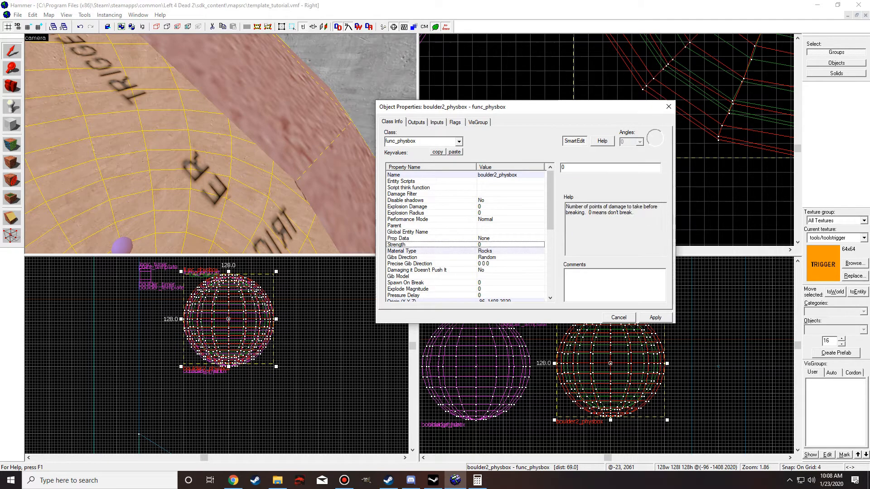
left_click_drag(569, 168, 551, 168)
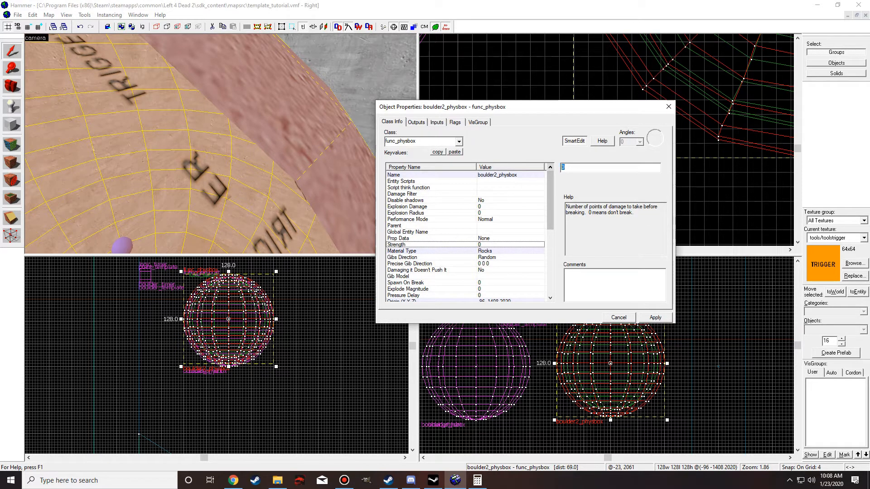
type("500000")
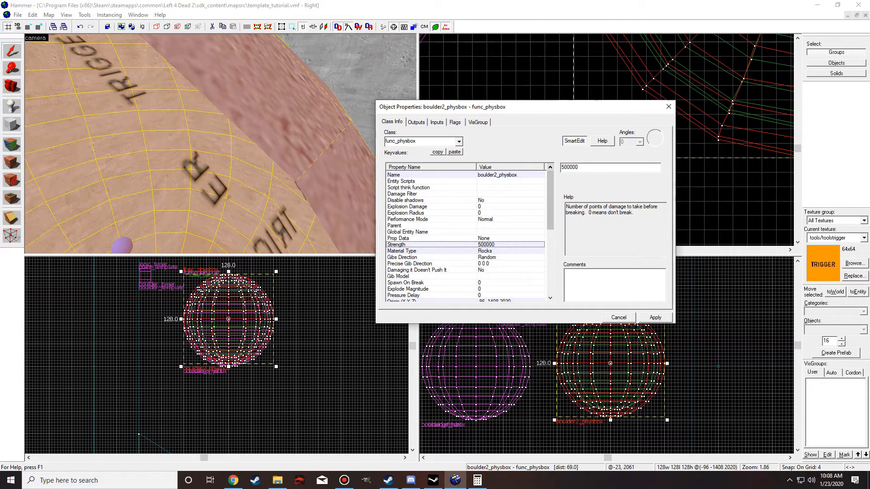
- Set both Disable shadows and Disable Receiving Shadows to Yes for the physbox
scroll(466, 236, "down", 3)
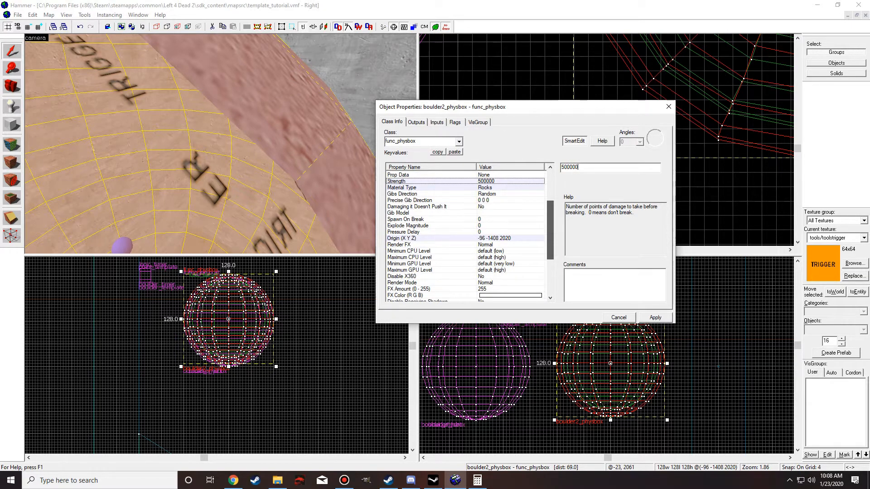
left_click_drag(550, 230, 550, 199)
left_click(422, 220)
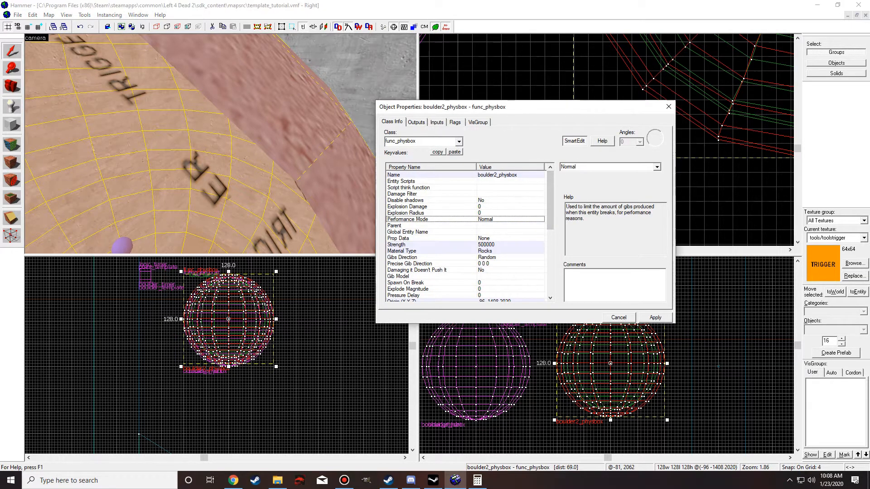
left_click(422, 200)
left_click(657, 167)
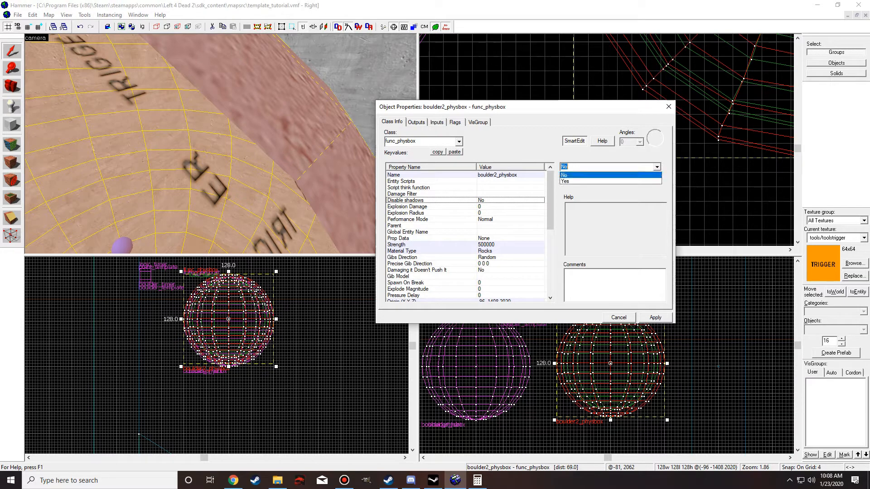
left_click(589, 180)
scroll(466, 236, "down", 6)
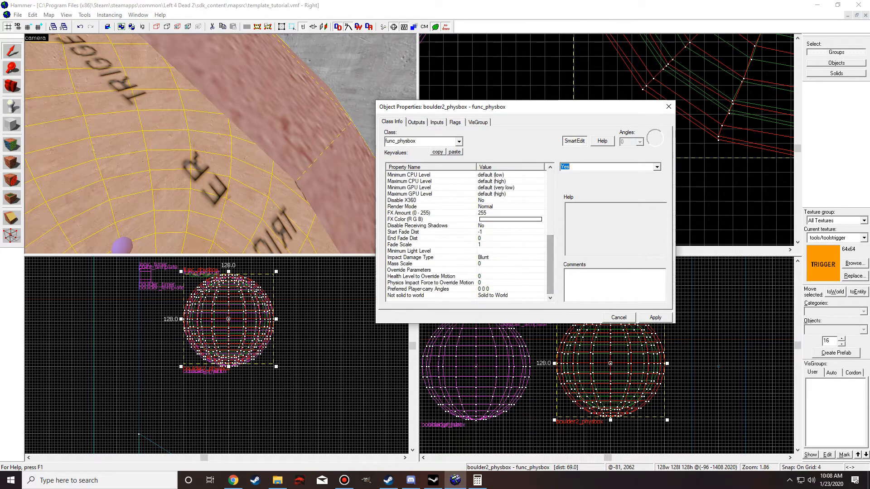
left_click(421, 226)
left_click(657, 168)
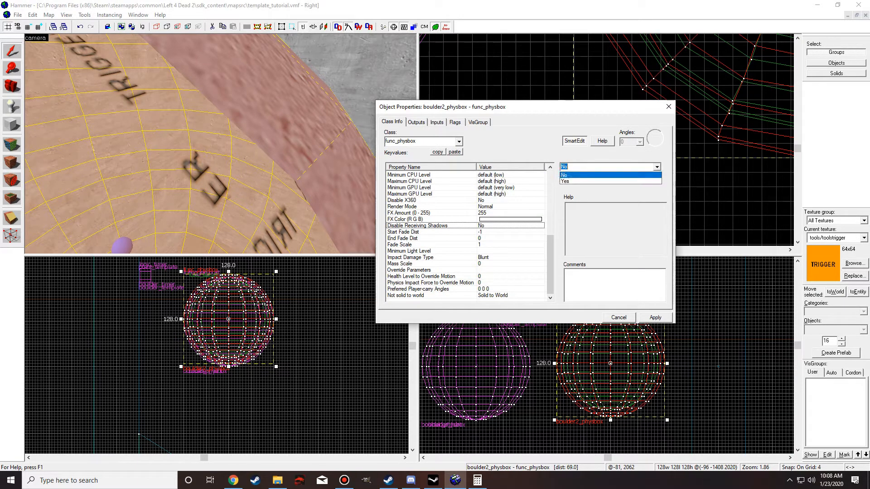
left_click(589, 180)
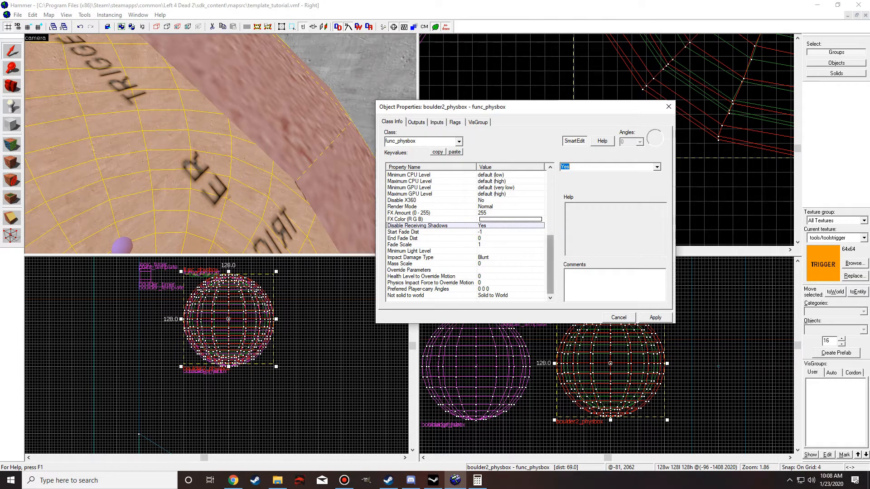
- Set Damaging it Doesn't Push It to Yes on the physbox and apply the property changes
scroll(471, 236, "up", 5)
left_click(462, 220)
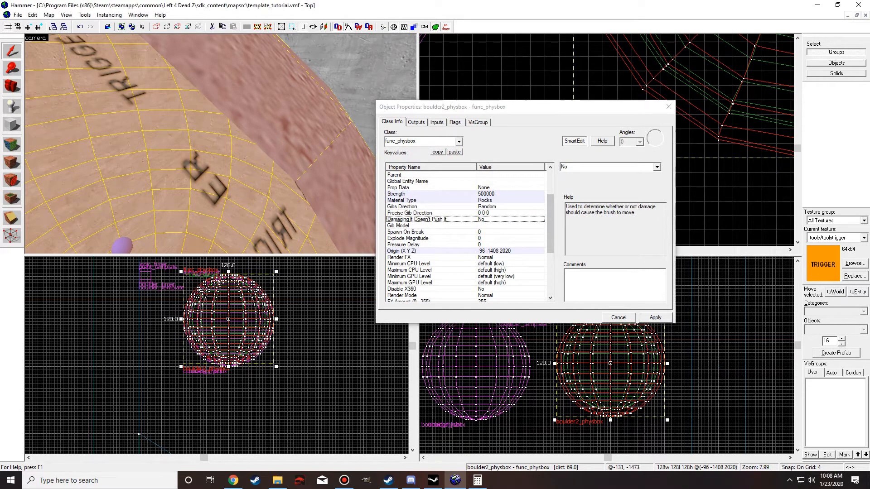
left_click(657, 167)
left_click(610, 181)
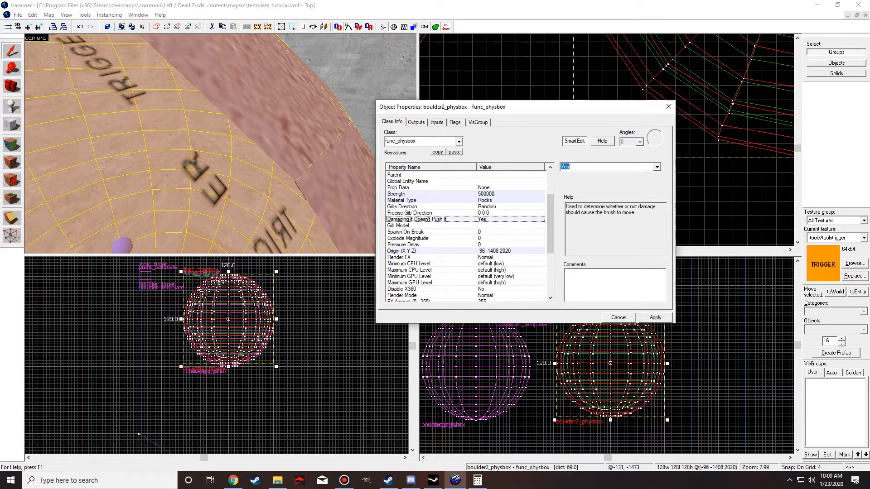
scroll(466, 236, "up", 3)
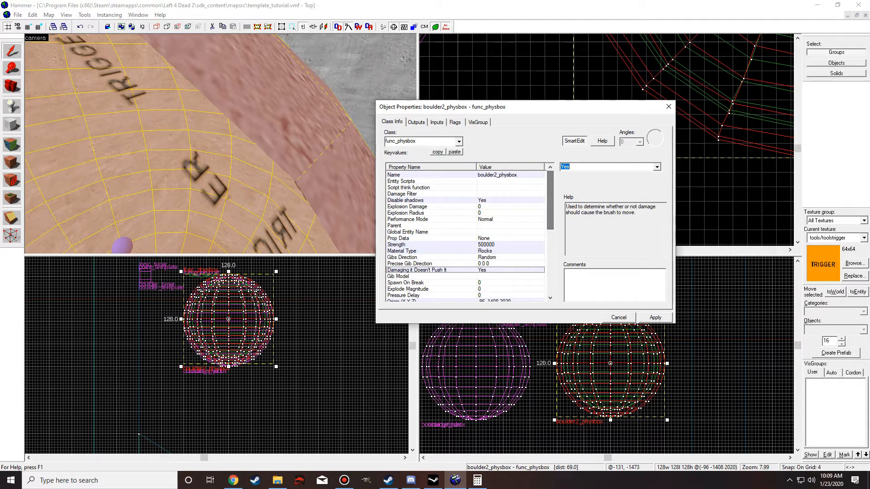
left_click(655, 317)
- Enable the physbox's Debris flag, disable Generate output on +USE, and apply the flags
left_click(455, 121)
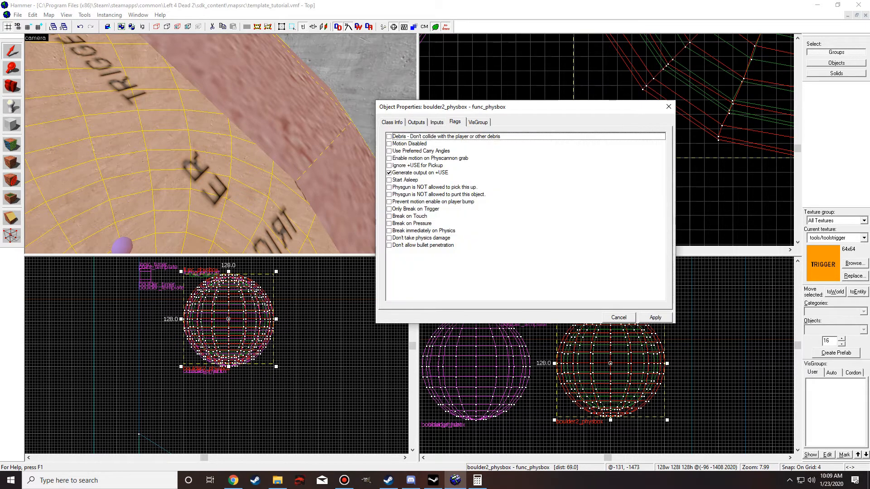
left_click(389, 136)
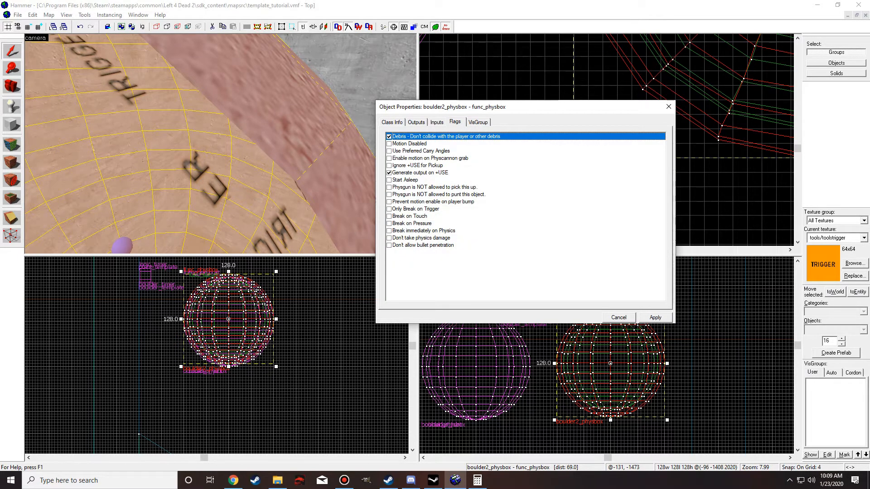
left_click(389, 172)
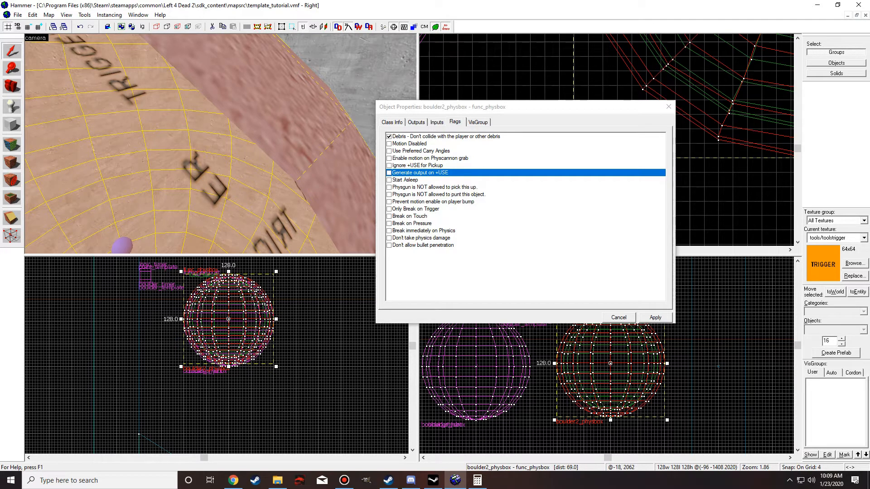
left_click(656, 318)
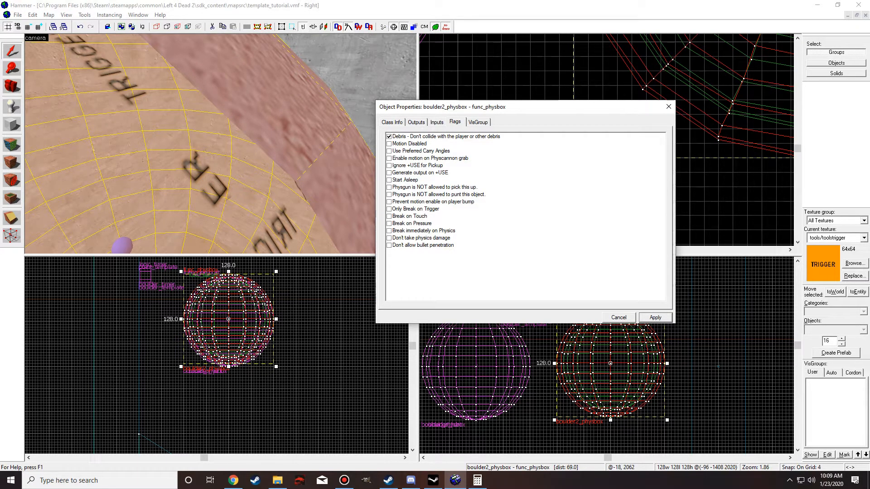
- Select the inner trigger sphere and change its entity class to trigger_hurt
left_click(190, 150)
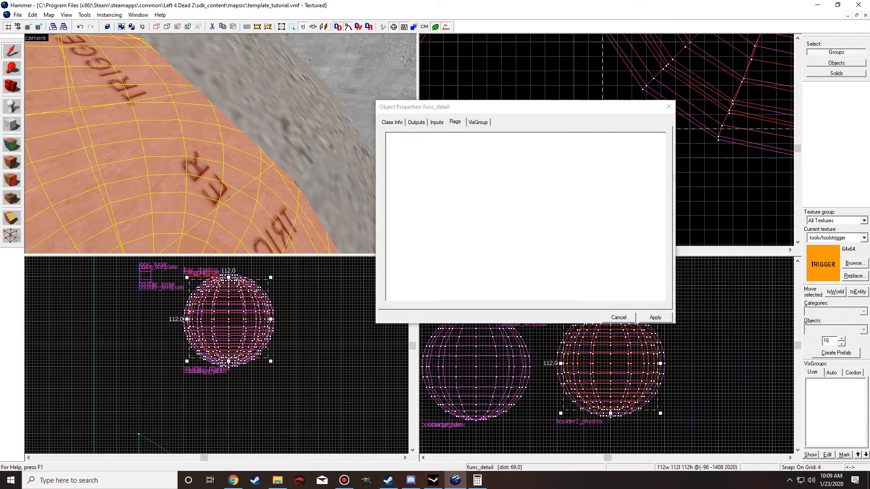
left_click(391, 121)
type("trigger")
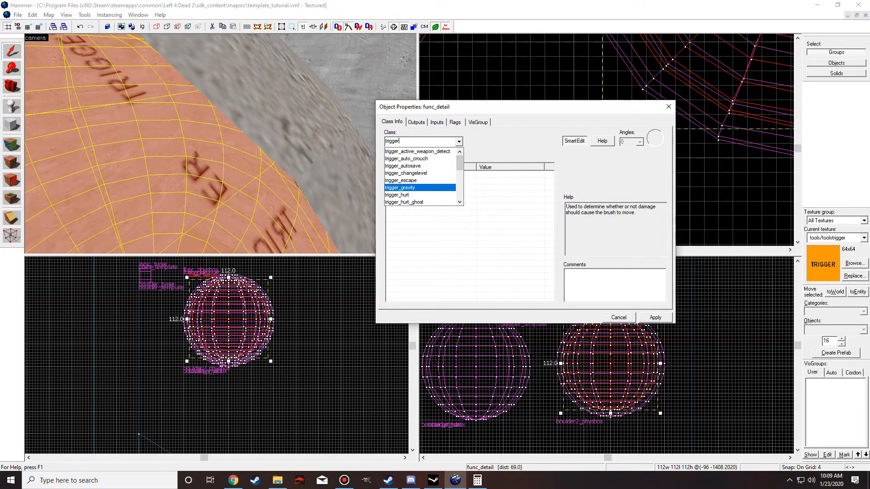
left_click(400, 194)
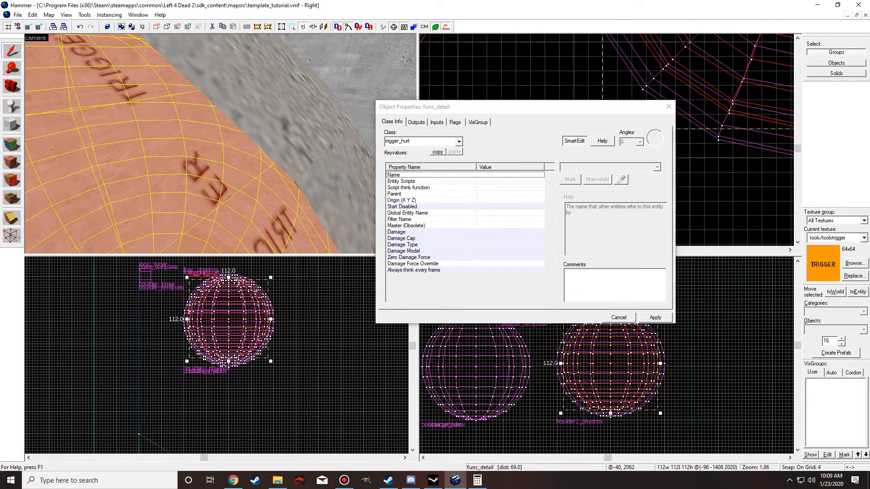
- Set the trigger_hurt's damage and damage cap to 1000 each
left_click(397, 232)
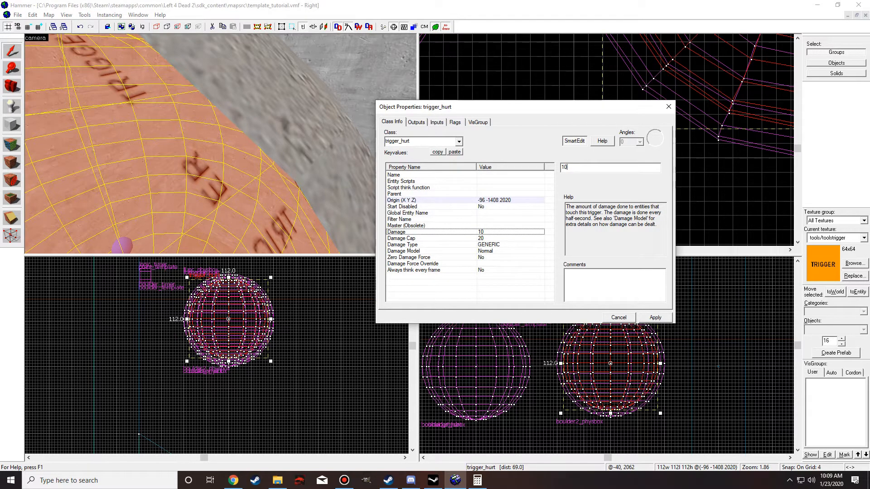
type("00")
left_click(401, 238)
double_click(565, 168)
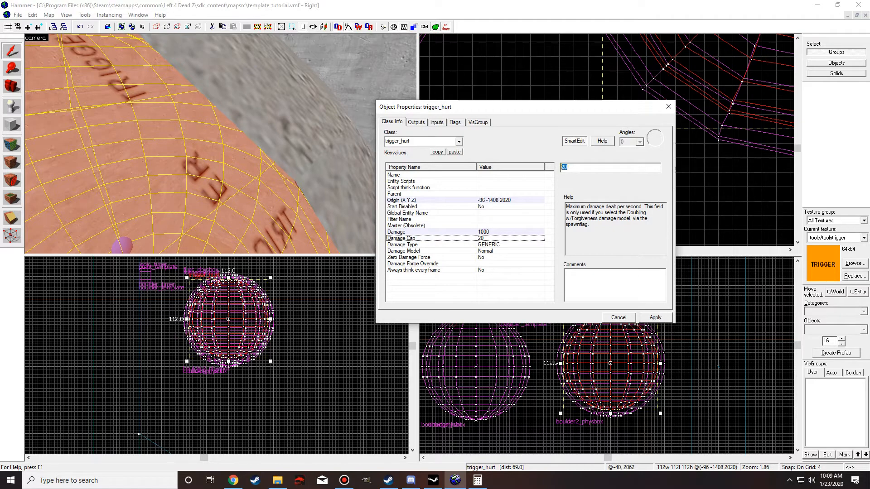
type("1000")
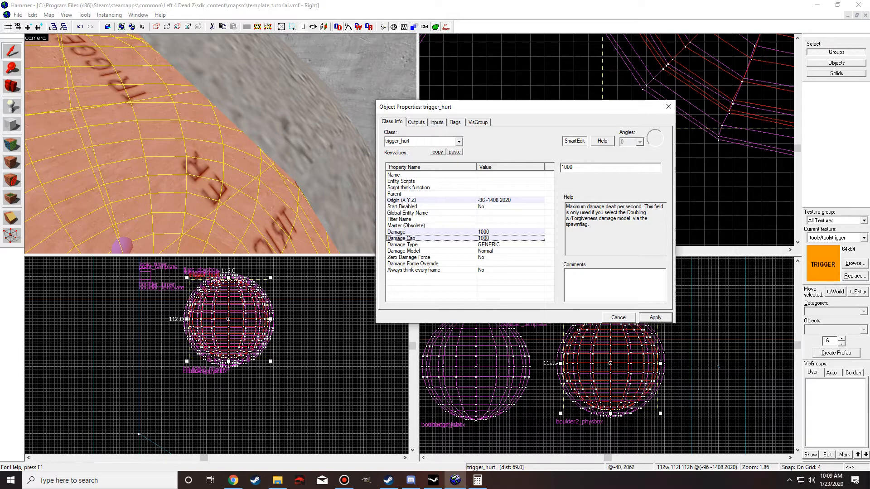
- Set the trigger_hurt's damage type to FULLGIB
left_click(403, 244)
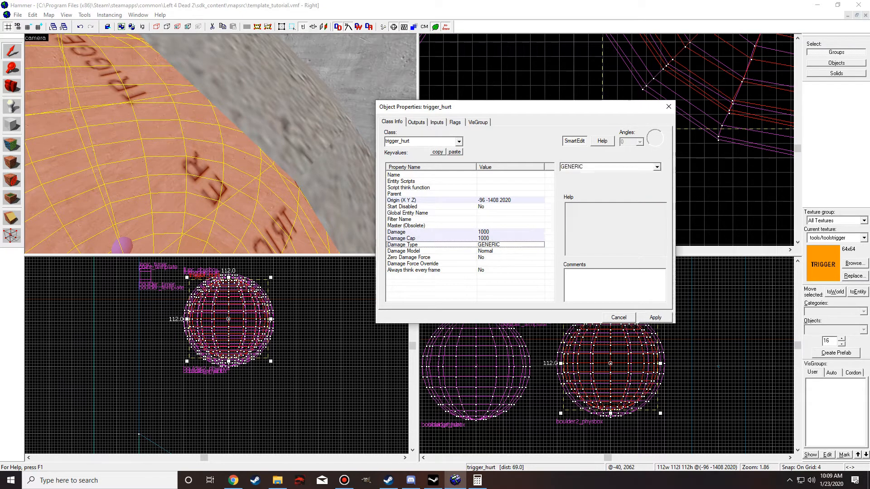
left_click(657, 167)
left_click_drag(658, 194, 658, 219)
left_click(581, 235)
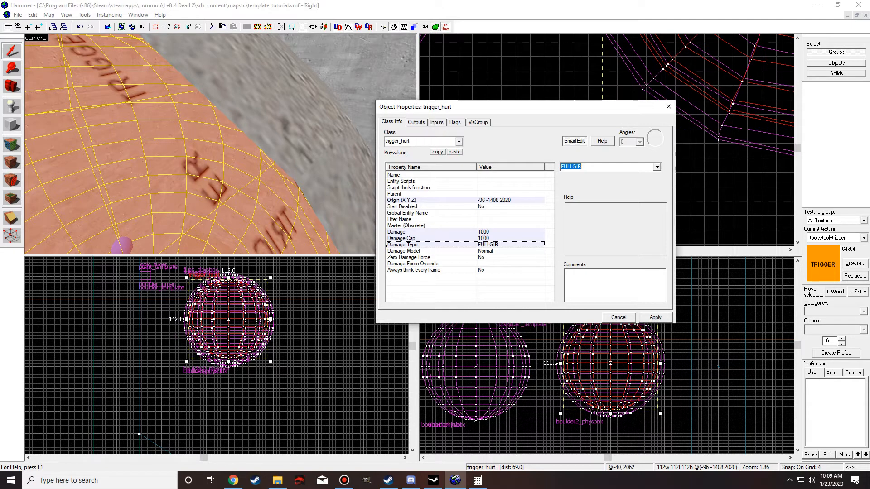
- Name the trigger_hurt entity boulder2_hurt and apply the change
left_click(408, 175)
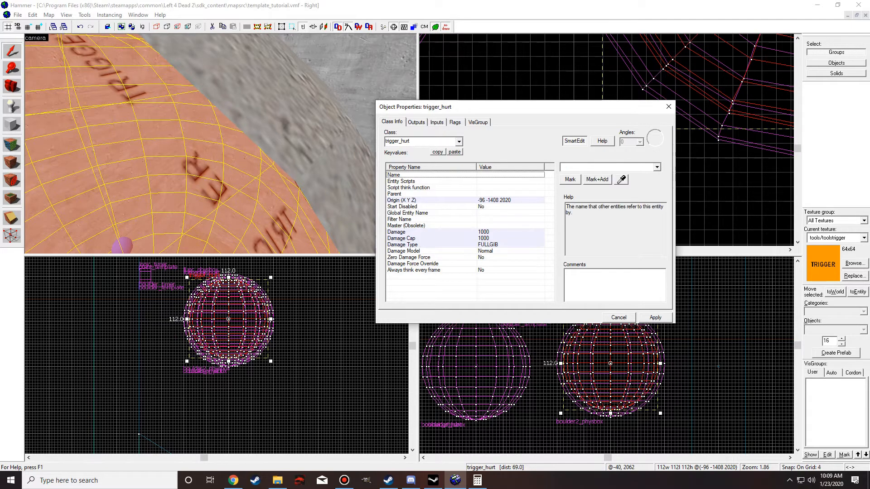
type("boulde")
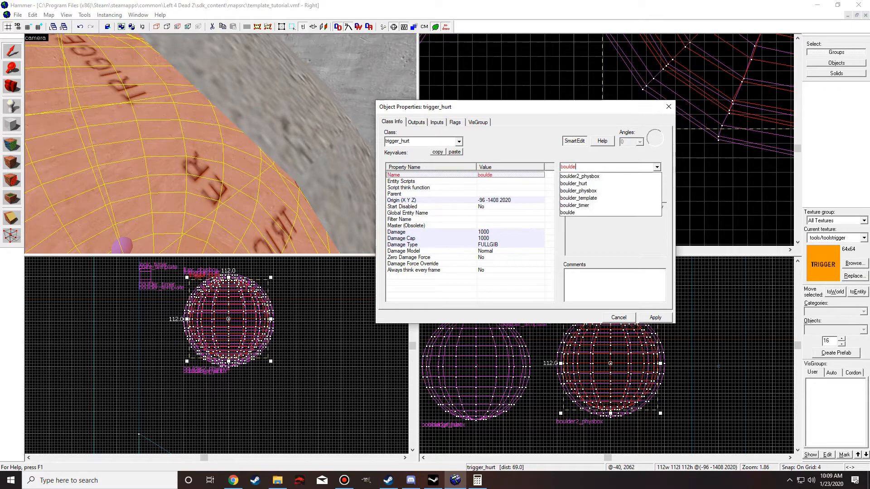
type("r2_hurt")
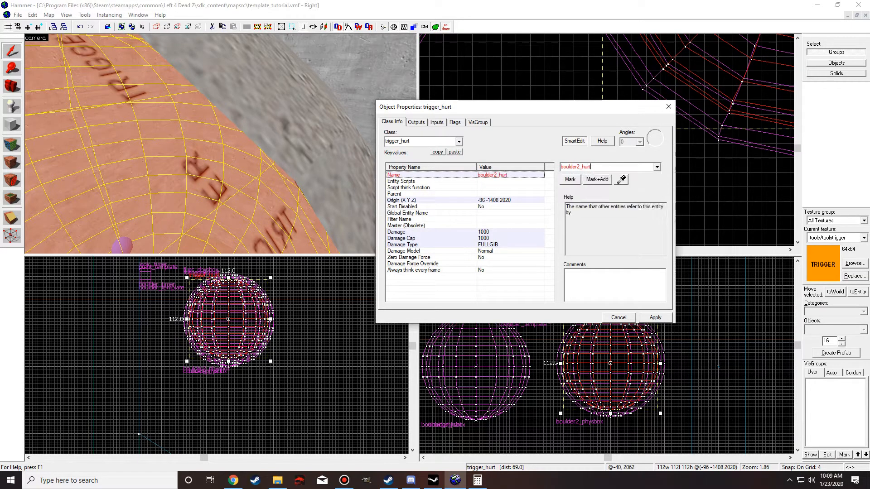
left_click(655, 318)
- Parent boulder2_hurt to boulder2_physbox by picking the outer sphere in the 3D view
left_click(408, 194)
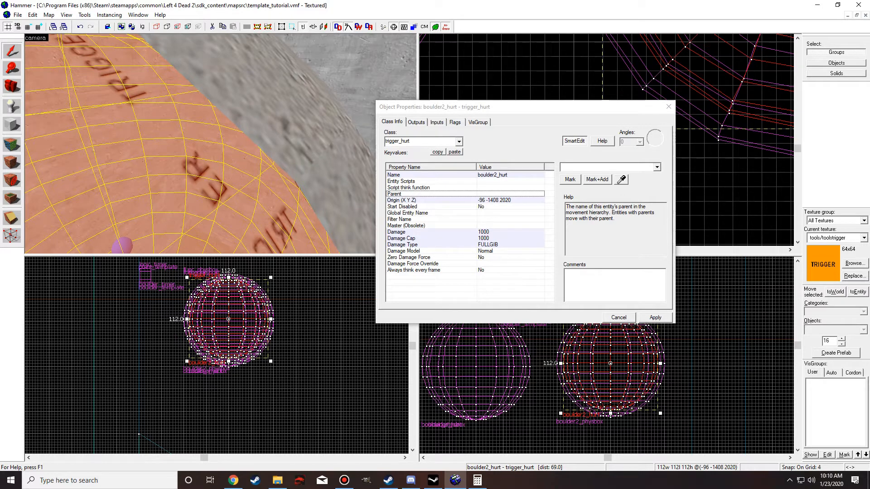
left_click(657, 167)
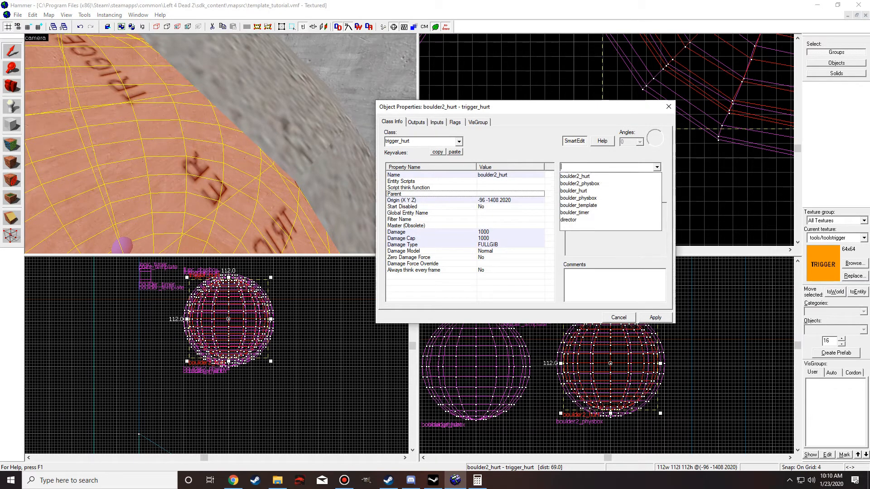
left_click(657, 167)
left_click(621, 180)
left_click(336, 159)
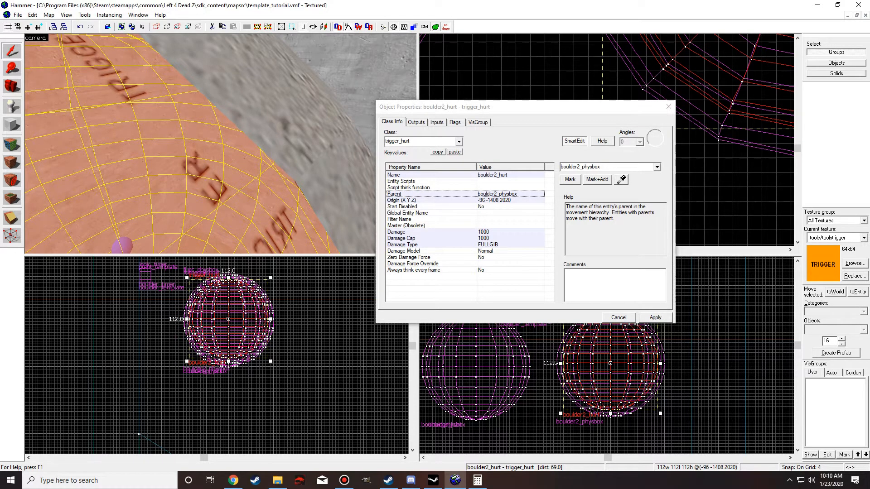
- Enable the NPCs, Pushables and Everything (not including physics debris) flags on boulder2_hurt and apply the changes
left_click(455, 122)
left_click(389, 144)
left_click(389, 151)
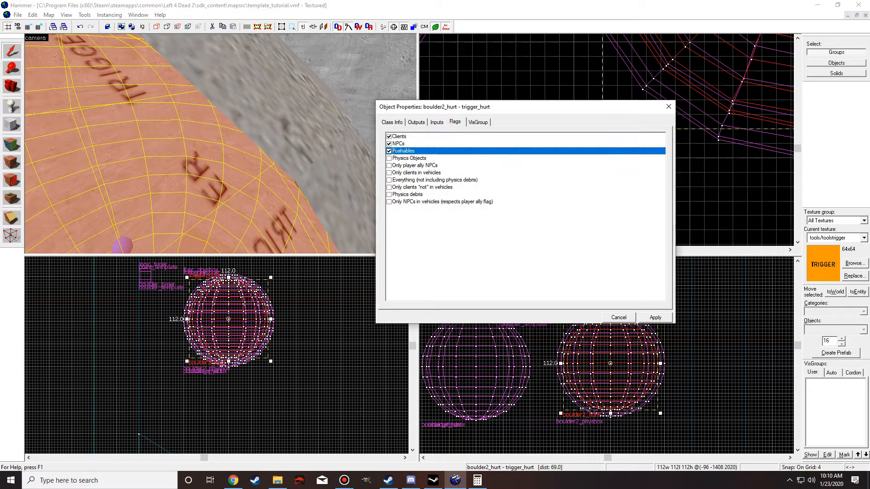
left_click(389, 180)
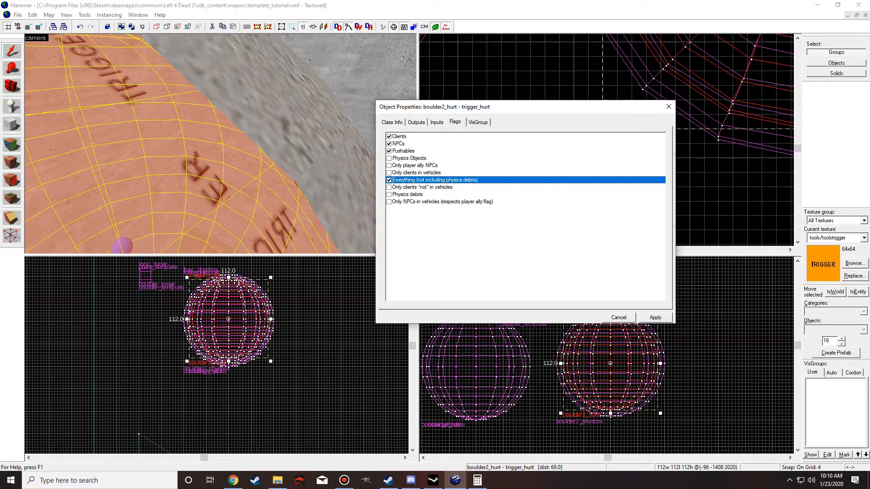
left_click(392, 122)
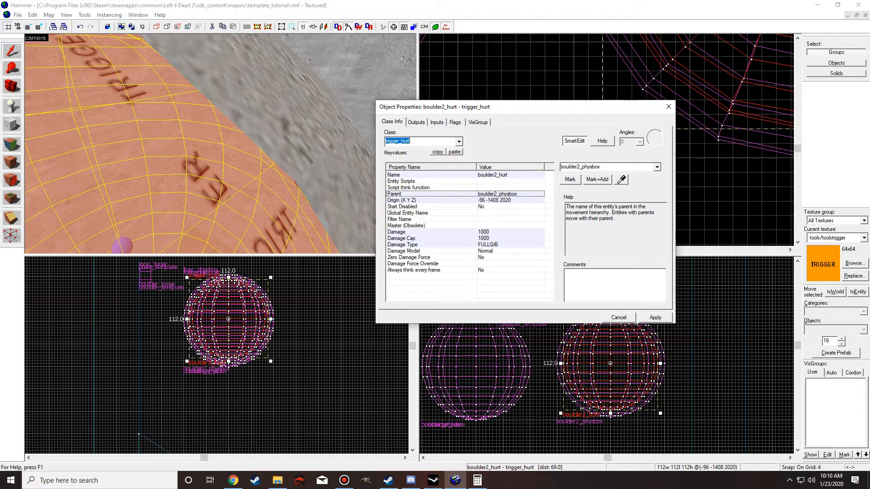
left_click(655, 318)
- Review the properties of boulder2_physbox and boulder2_hurt against each other, closing the properties and clearing the selection
left_click(227, 154)
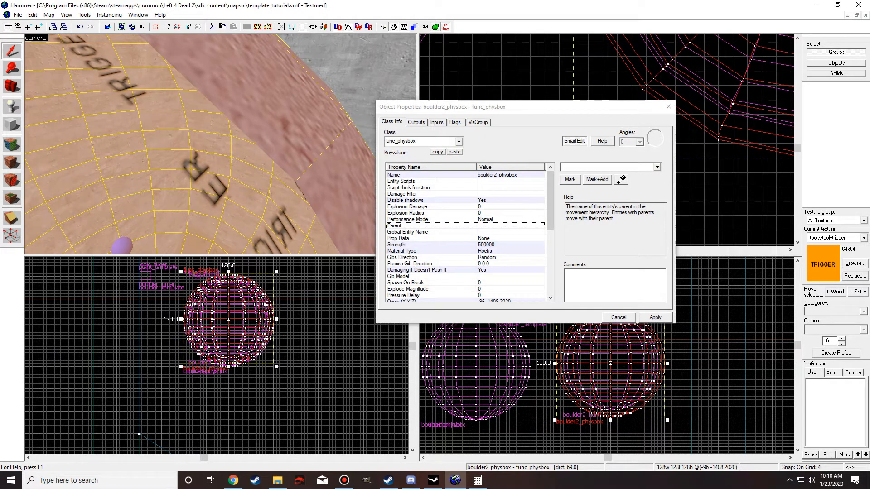
left_click(200, 150)
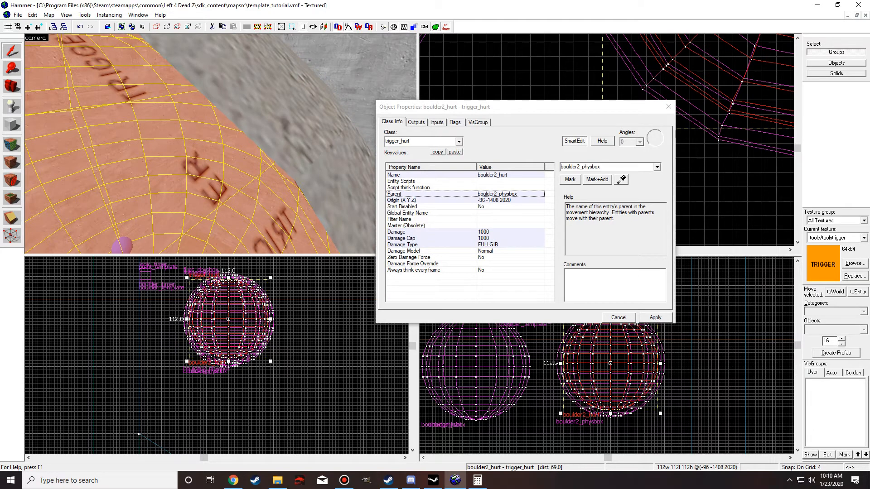
left_click(200, 150)
left_click(668, 106)
key("Escape")
- Place a new point_template entity on the wall beside the existing logic_timer, above the second boulder
key("z")
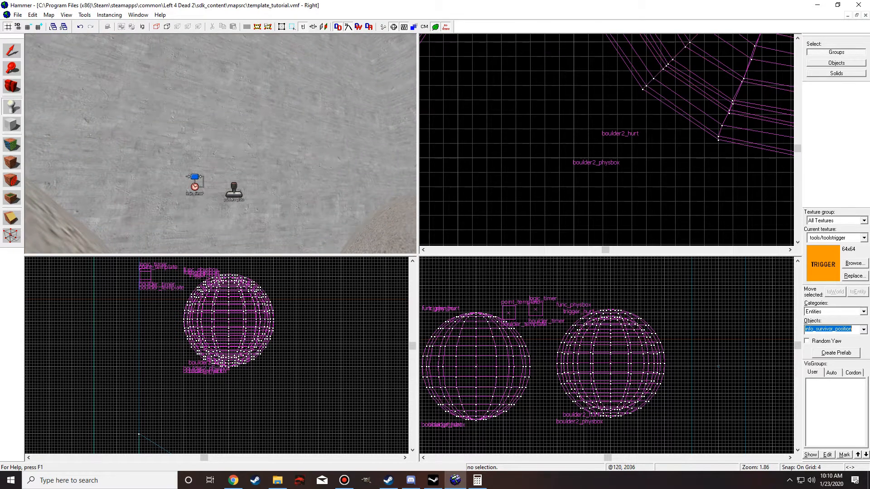
type("temp")
key("Down")
key("Down")
key("Down")
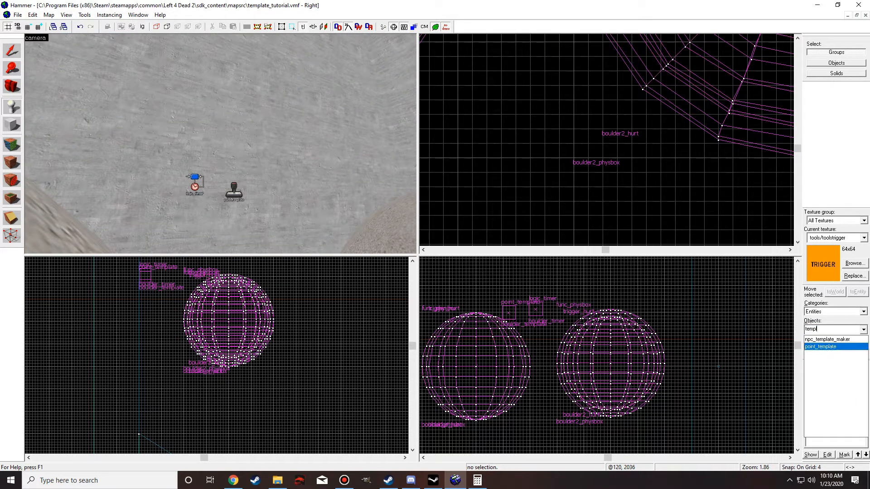
key("Return")
key("z")
key("z")
left_click(203, 131)
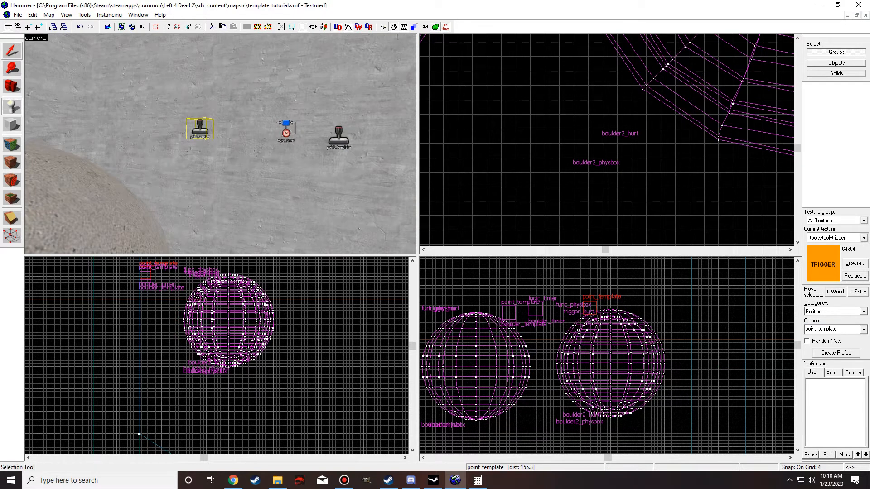
- Name the new point_template boulder2_template and apply the change
left_click(12, 51)
key("alt+Return")
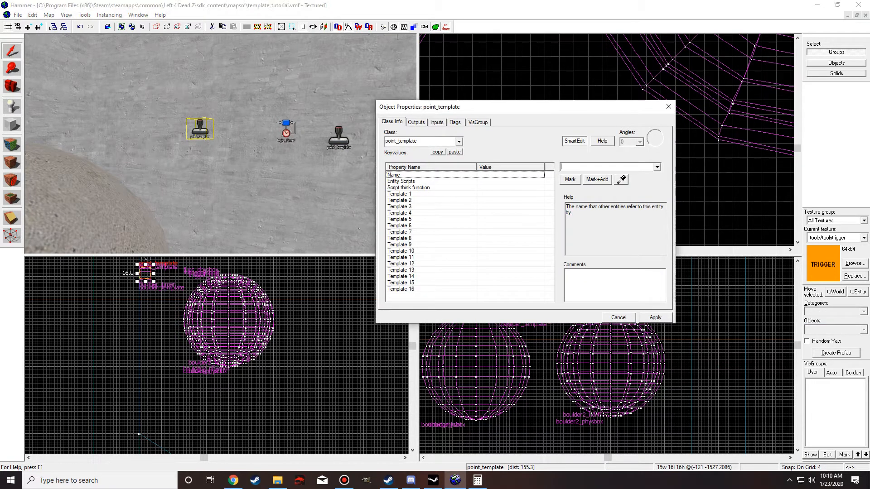
type("bouldr")
key("BackSpace")
type("er2")
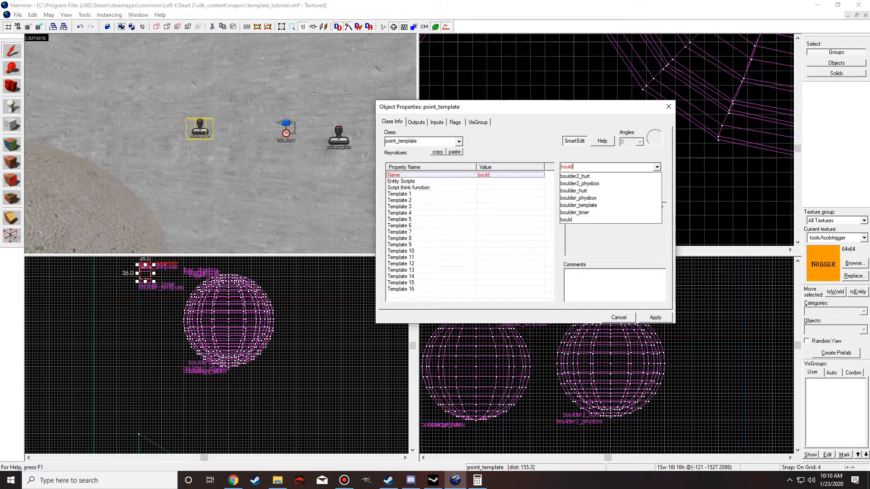
type("_template")
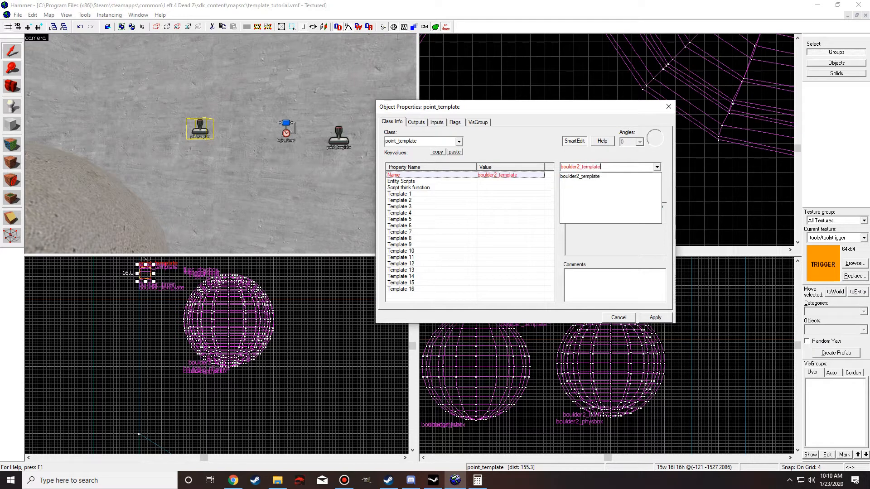
left_click(655, 317)
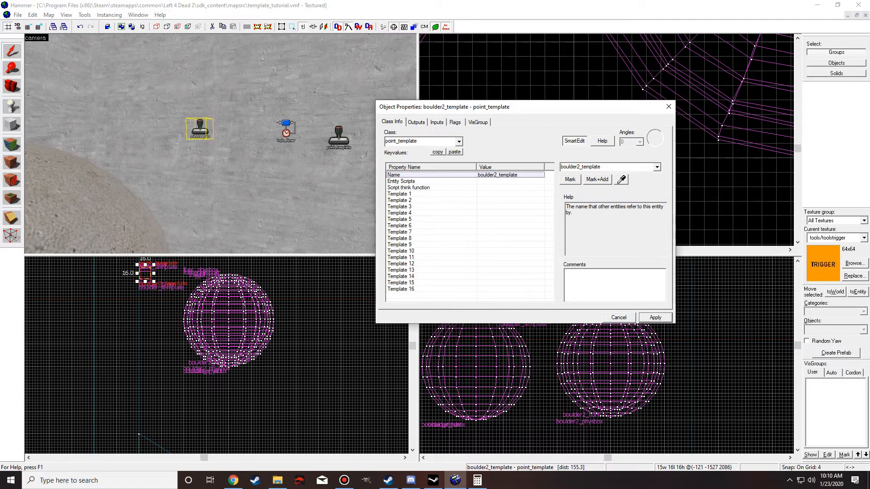
- Set boulder2_template's Template 1 to boulder2_physbox and Template 2 to boulder2_hurt
left_click(400, 194)
type("boulder")
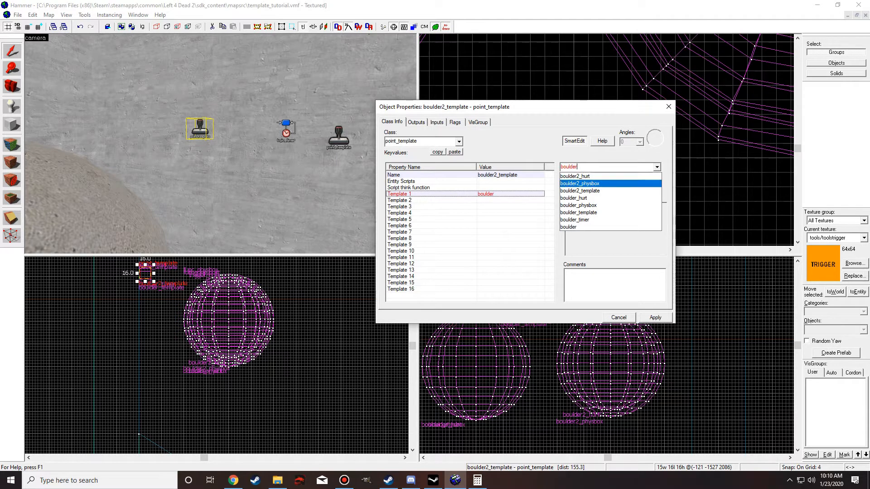
left_click(580, 183)
left_click(399, 201)
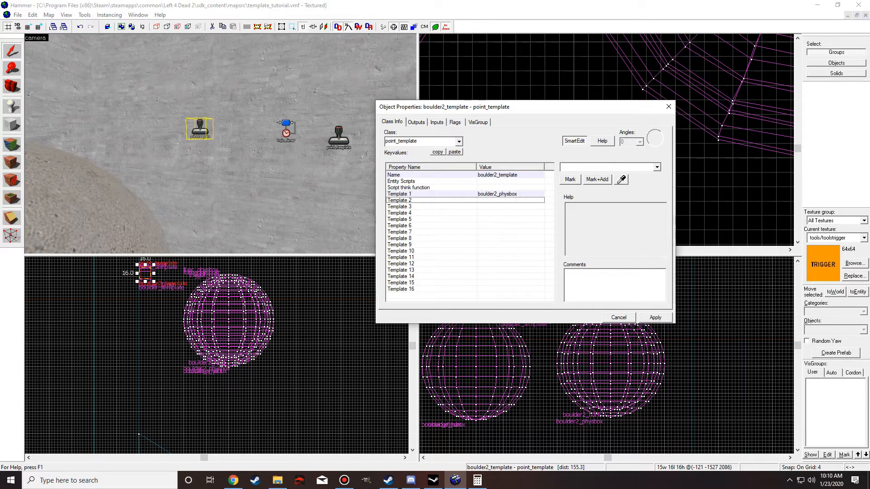
type("boulde")
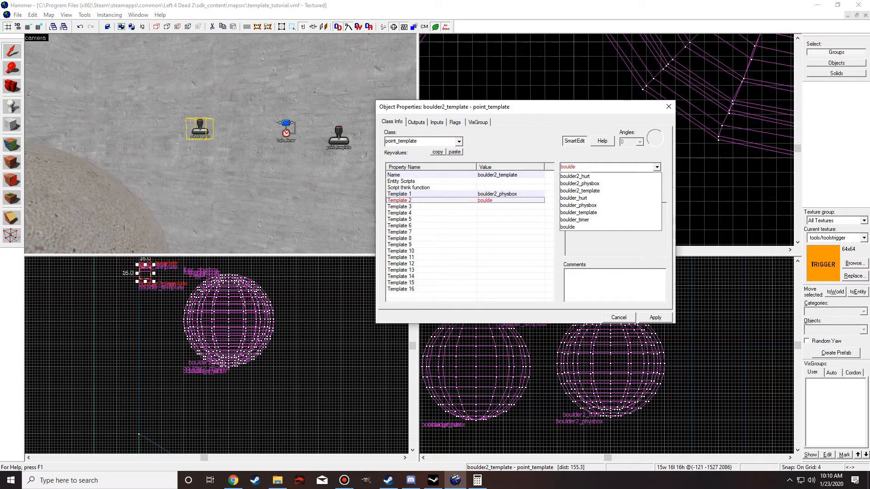
key("Down")
key("Return")
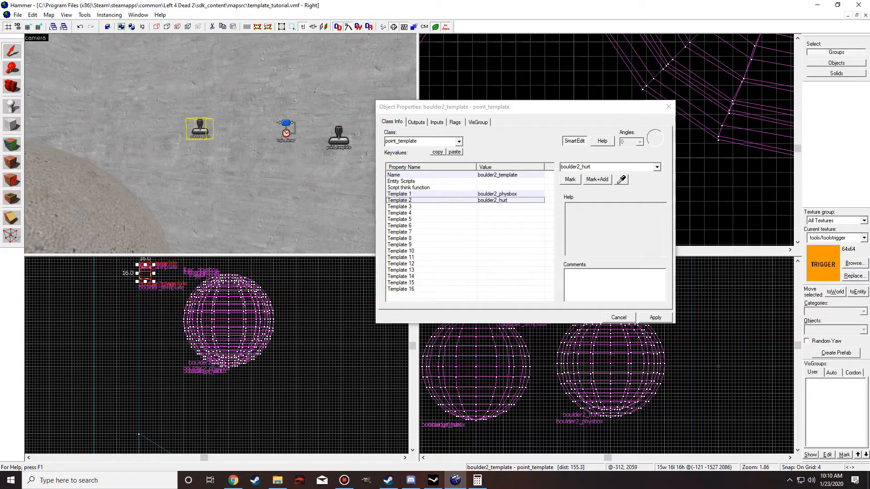
left_click(434, 289)
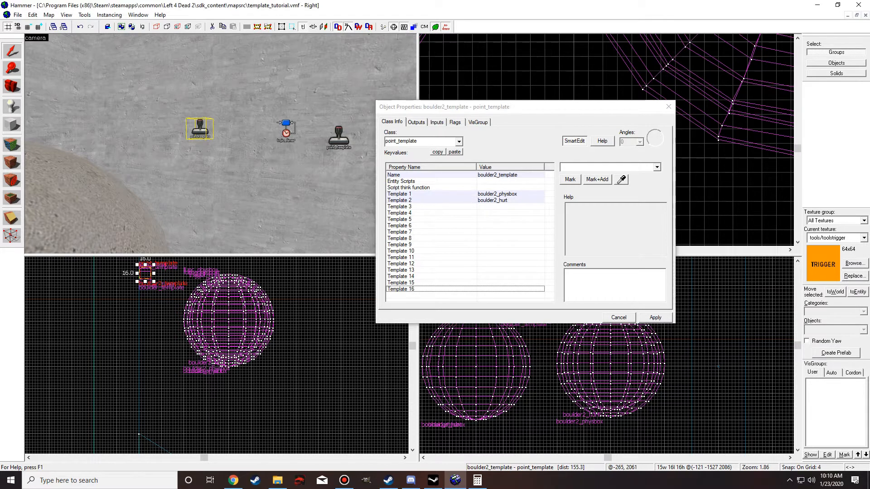
- Disable the Preserve entity names flag on boulder2_template, apply the change and close its properties
left_click(454, 122)
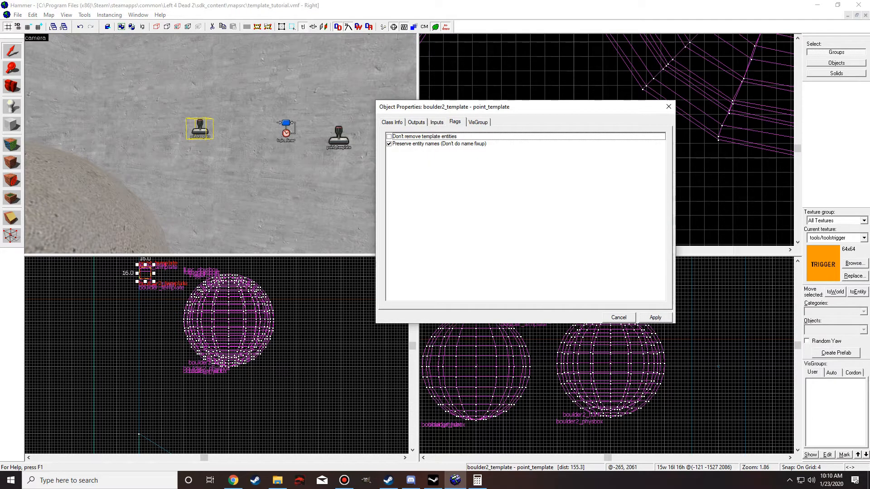
left_click(388, 144)
left_click(655, 317)
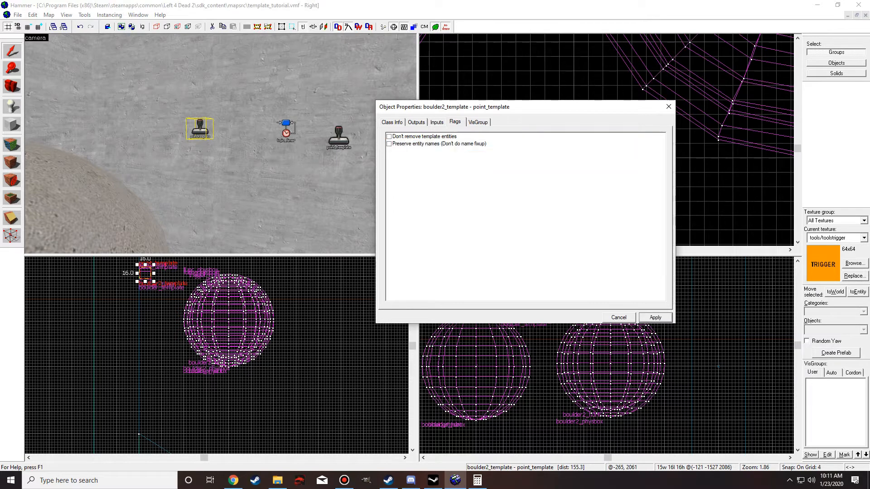
left_click(391, 123)
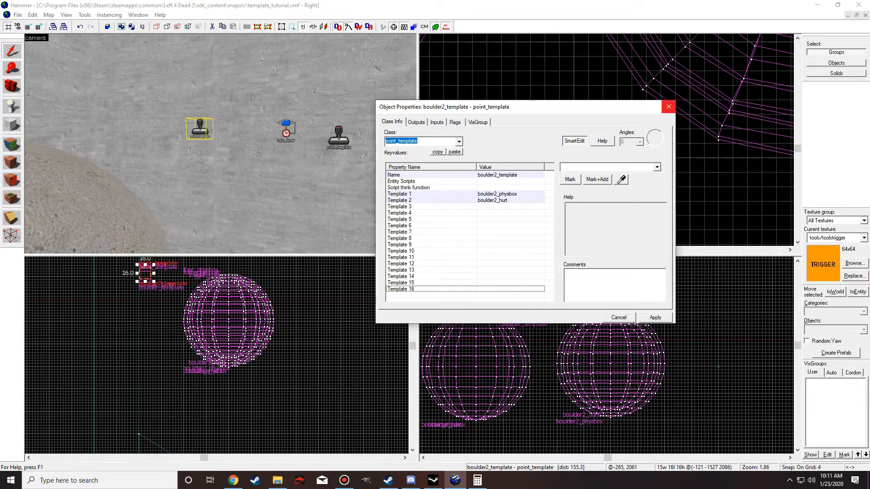
left_click(668, 106)
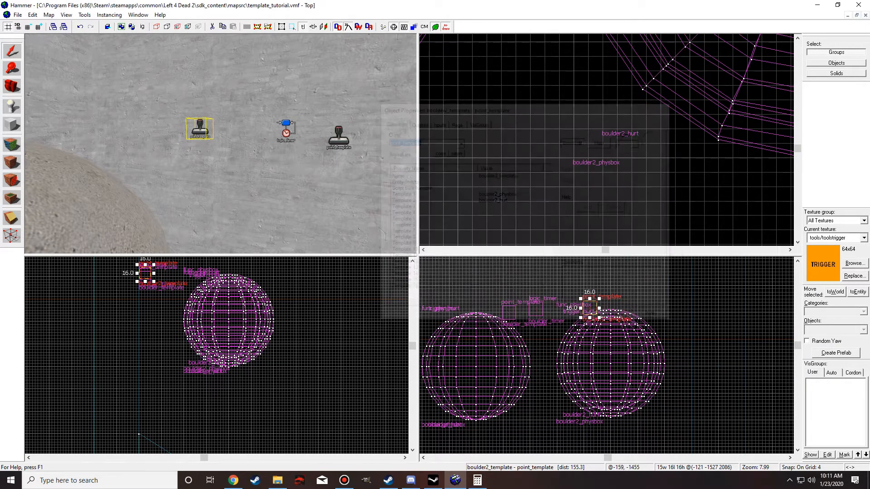
- Place a new logic_timer entity on the wall next to boulder2_template
key("Escape")
key("shift+e")
type("timer")
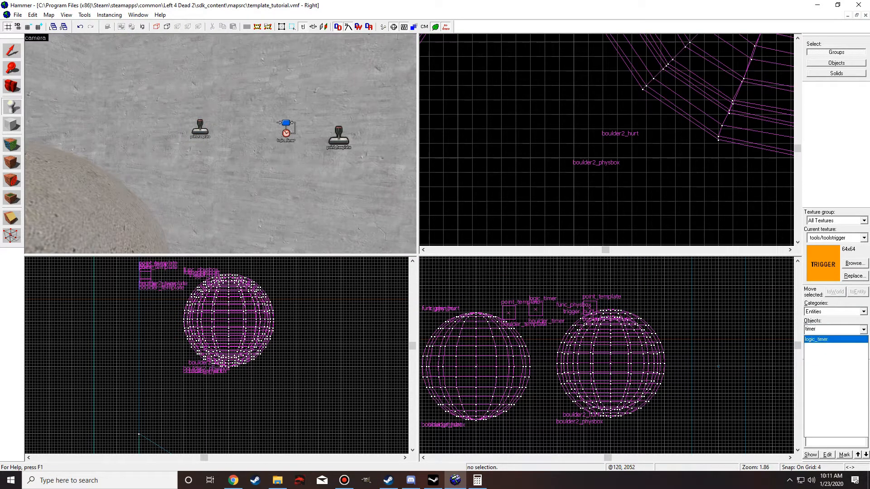
key("Return")
left_click(171, 128)
key("shift+s")
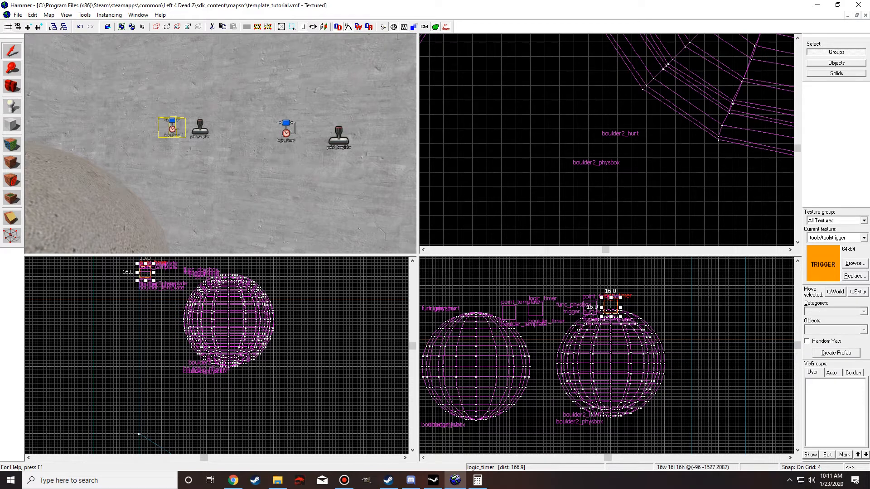
- Set Start Disabled and Use Random Time to Yes on the new logic_timer, using boulder_timer's settings as reference
double_click(285, 132)
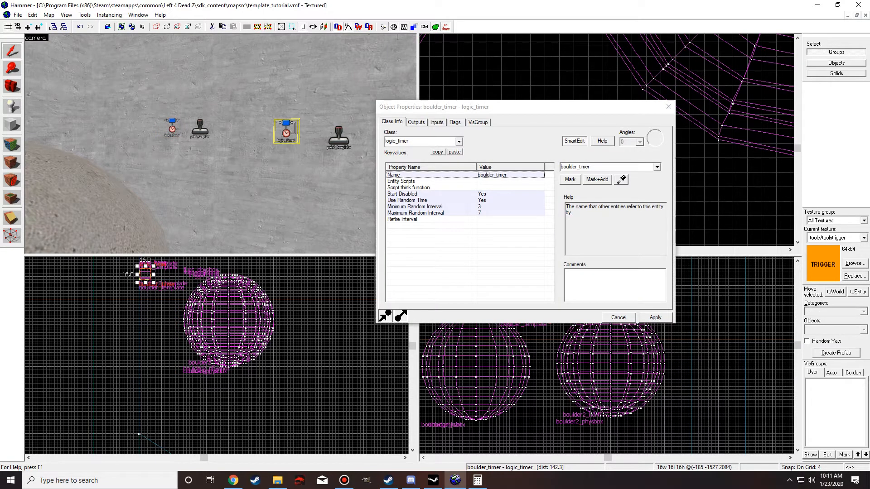
left_click(172, 128)
left_click(412, 200)
left_click(412, 194)
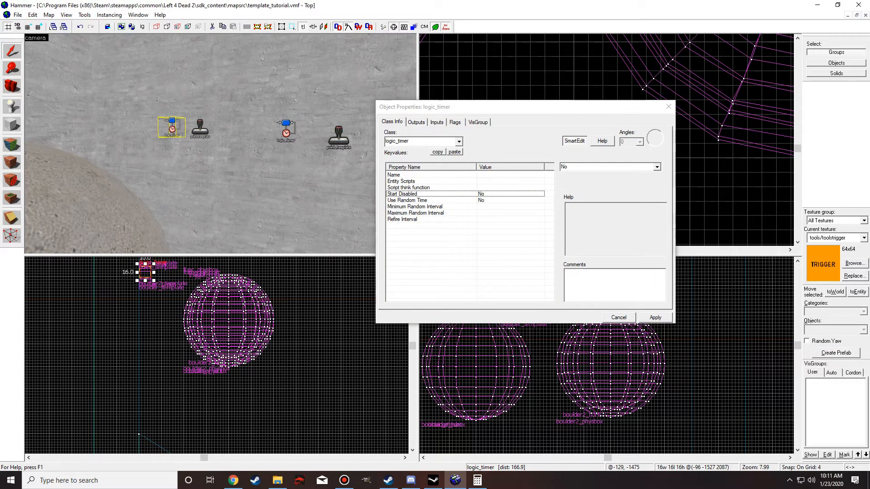
left_click(657, 167)
left_click(635, 182)
left_click(412, 201)
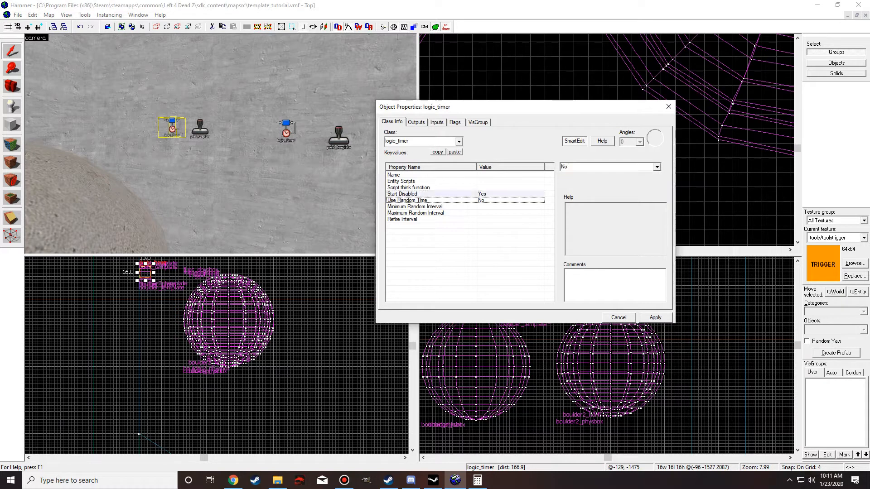
left_click(657, 167)
left_click(635, 182)
- Set the new logic_timer's minimum random interval to 2 and maximum random interval to 6
left_click(414, 206)
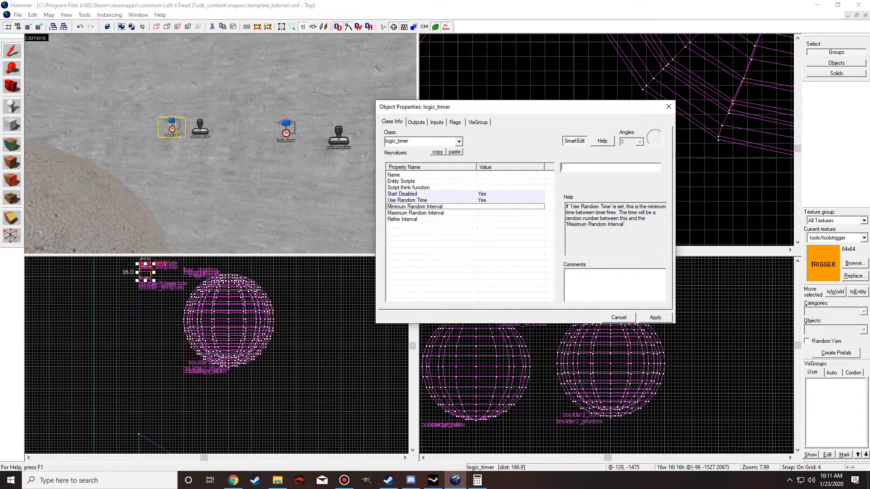
type("2")
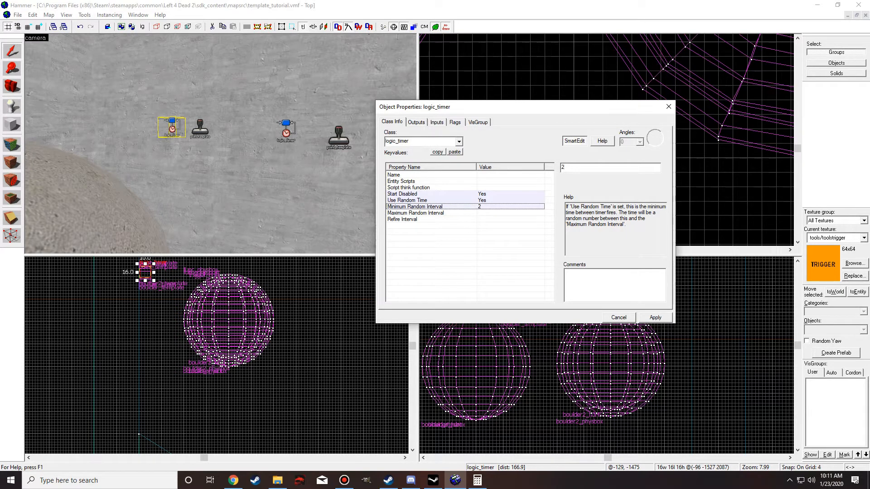
key("Return")
type("6")
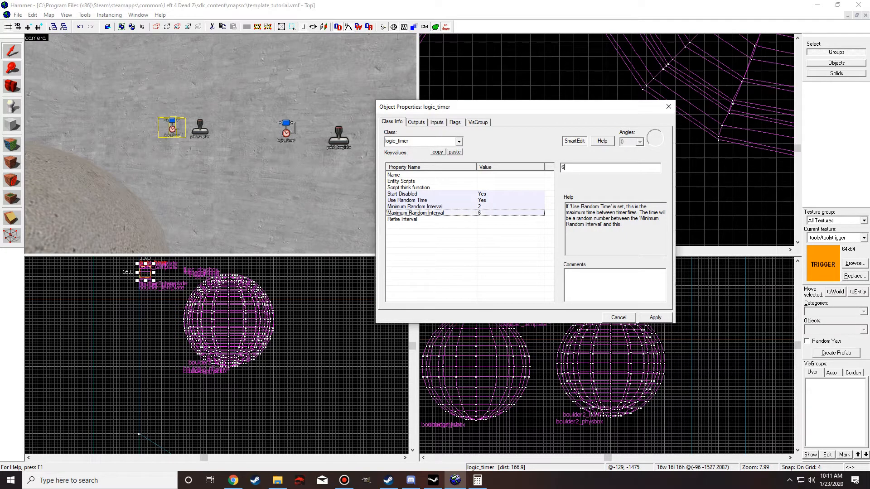
- Name the new logic_timer boulder2_timer and apply the change
left_click(394, 175)
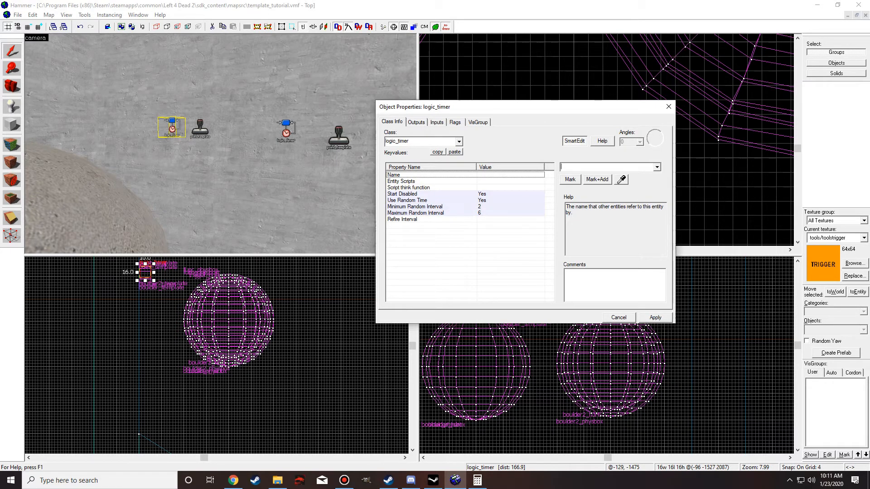
type("boulder2_timer")
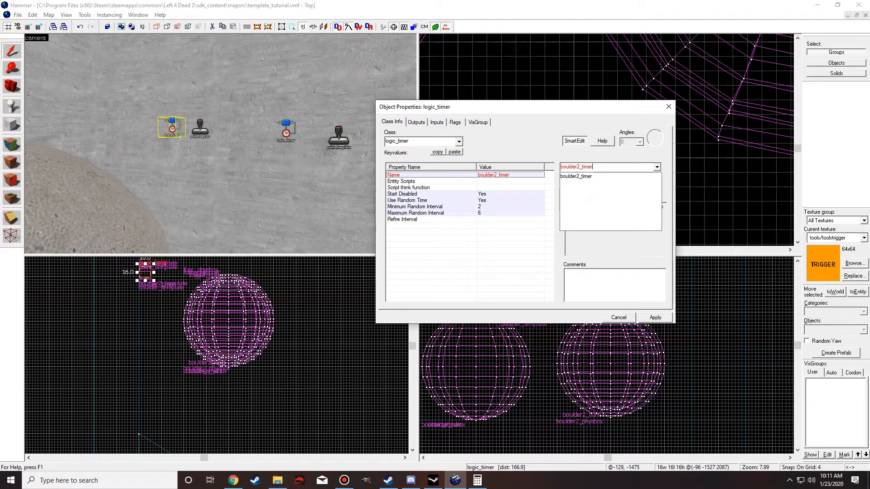
key("Return")
left_click(655, 318)
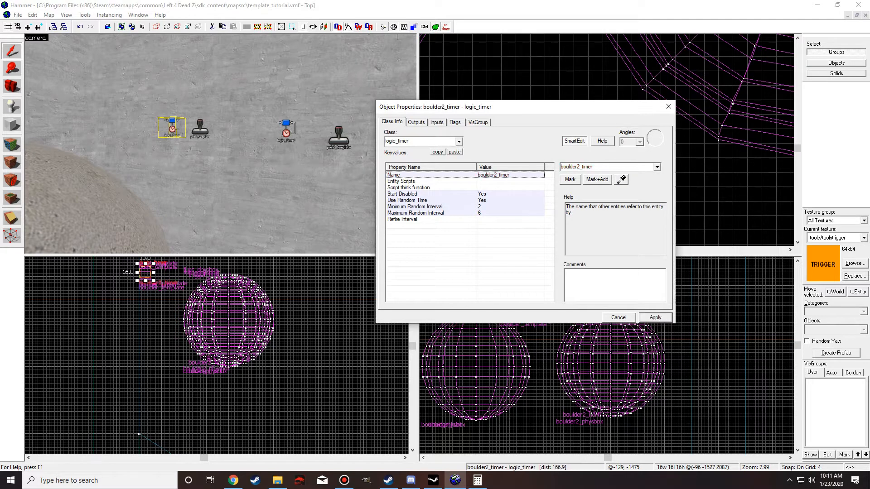
- Add an OnTimer output to boulder2_timer that targets boulder2_template with the ForceSpawn input
left_click(455, 122)
left_click(392, 122)
left_click(416, 122)
left_click(437, 297)
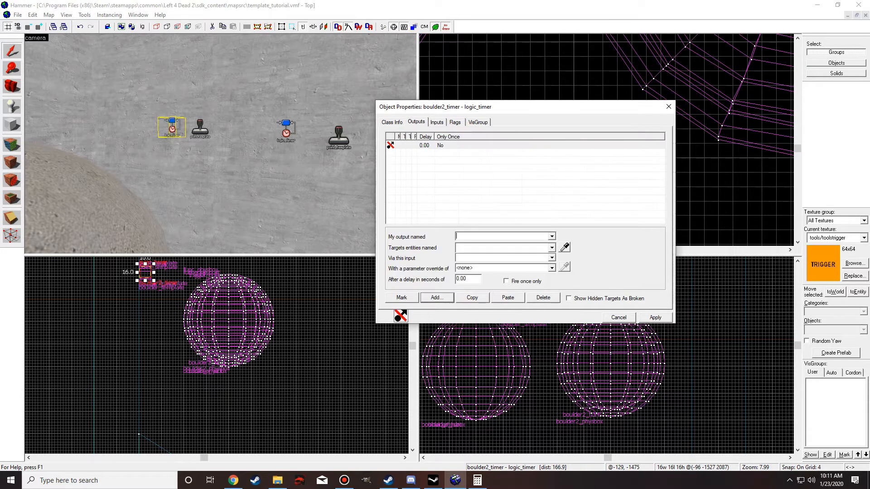
left_click(551, 236)
left_click(494, 250)
left_click(564, 247)
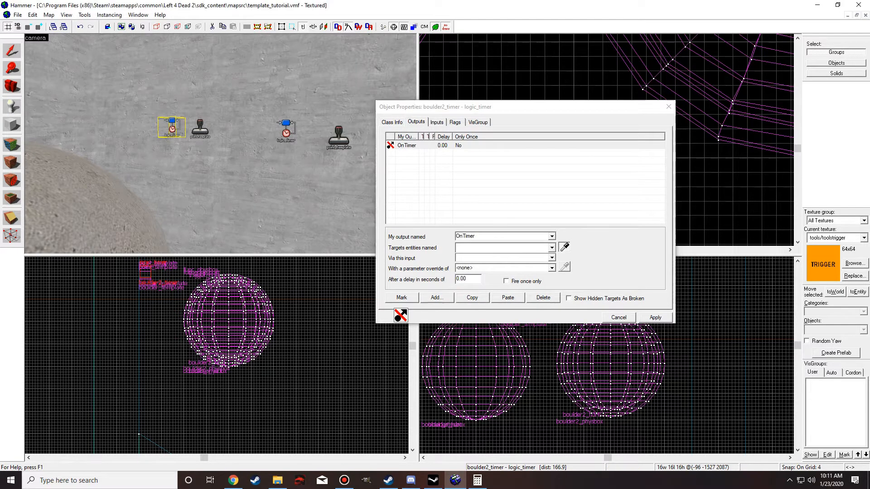
left_click(200, 128)
left_click(552, 258)
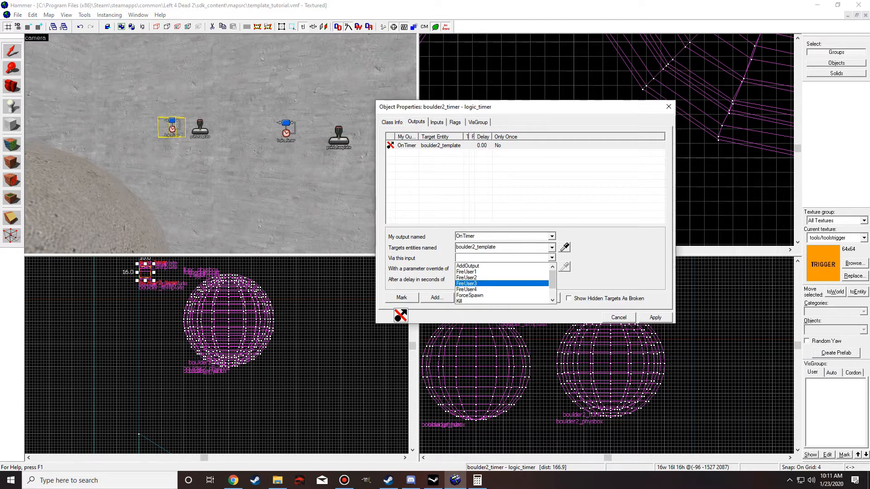
key("Return")
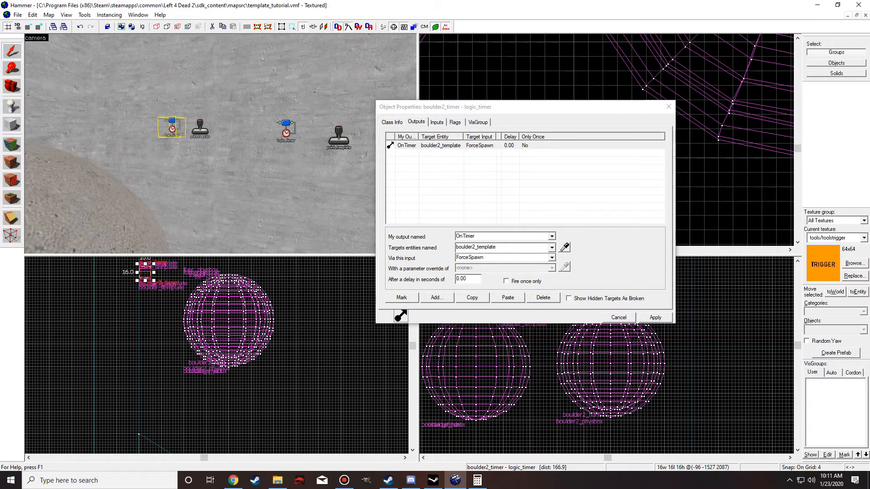
left_click(200, 129)
left_click(171, 128)
- Add an OnGameplayStart output to the info_director that targets boulder2_timer with the Enable input, and close its properties
key("w")
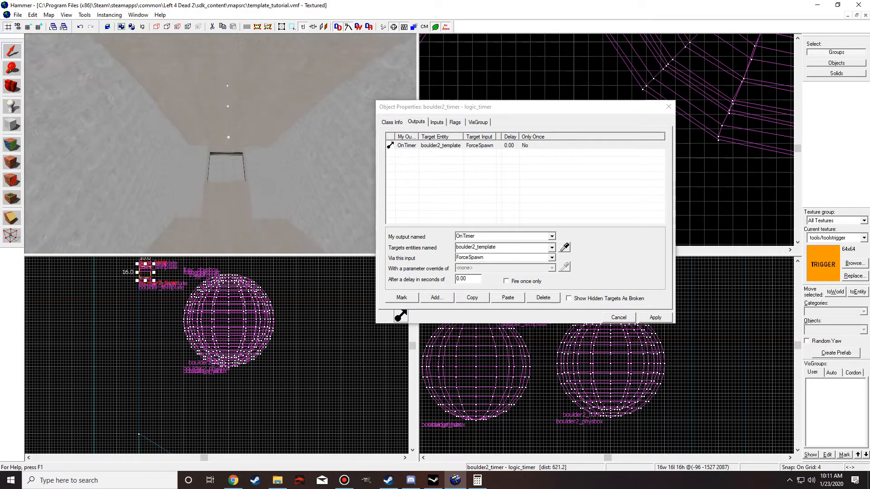
key("w")
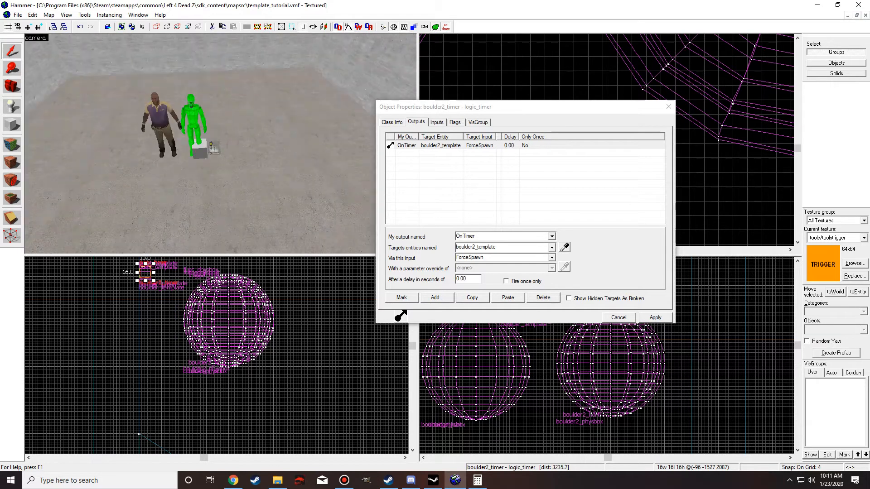
left_click(200, 149)
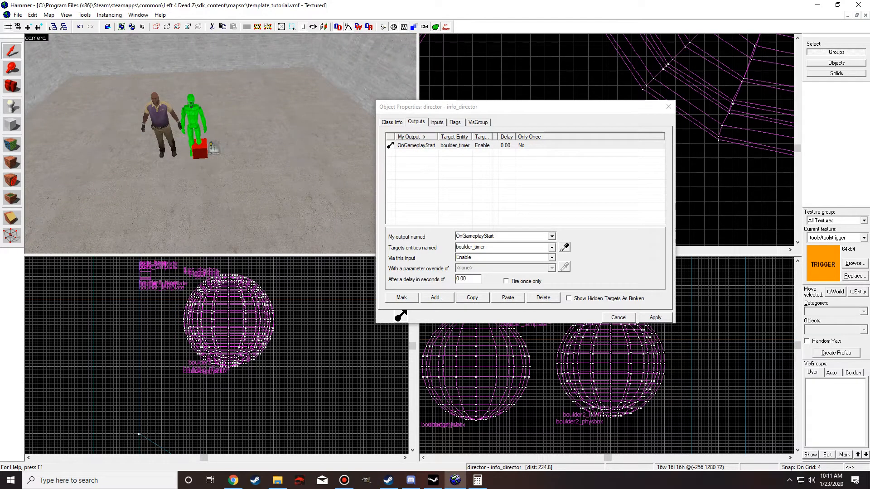
left_click(507, 298)
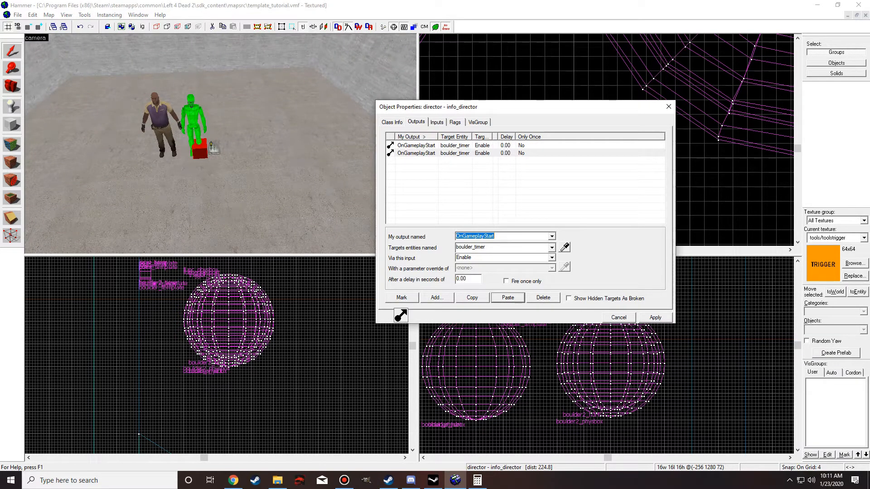
left_click(552, 248)
scroll(507, 271, "up", 2)
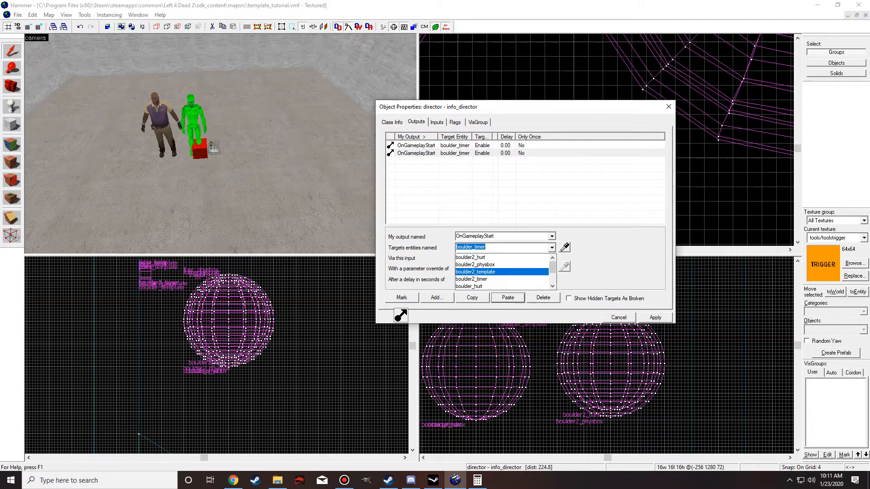
left_click(471, 279)
left_click(655, 318)
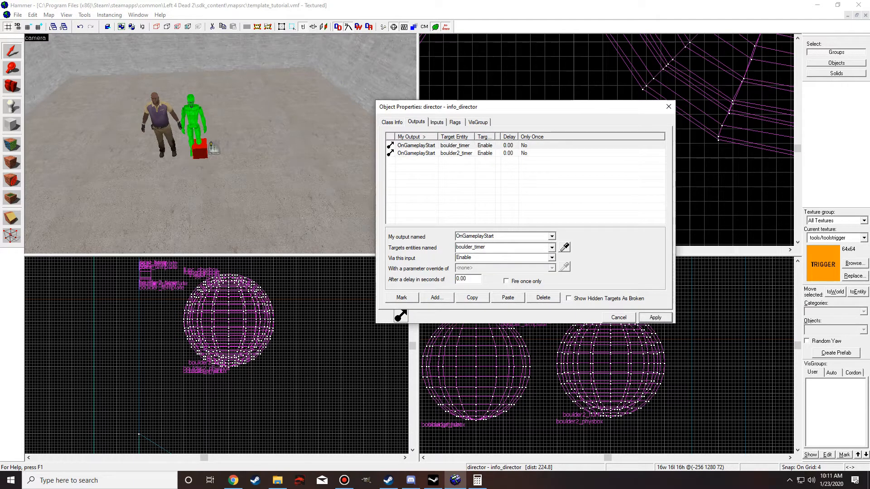
left_click(668, 107)
key("Escape")
- Set the current texture to tools/toolsnodraw
key("z")
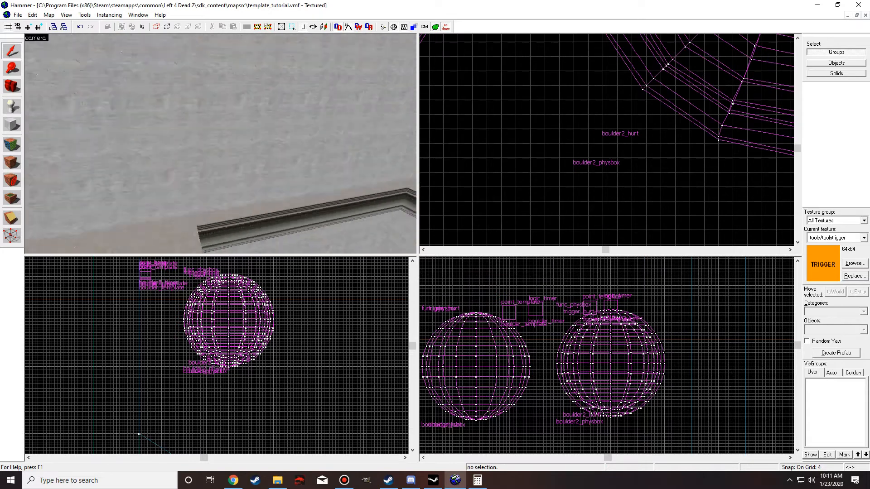
key("w")
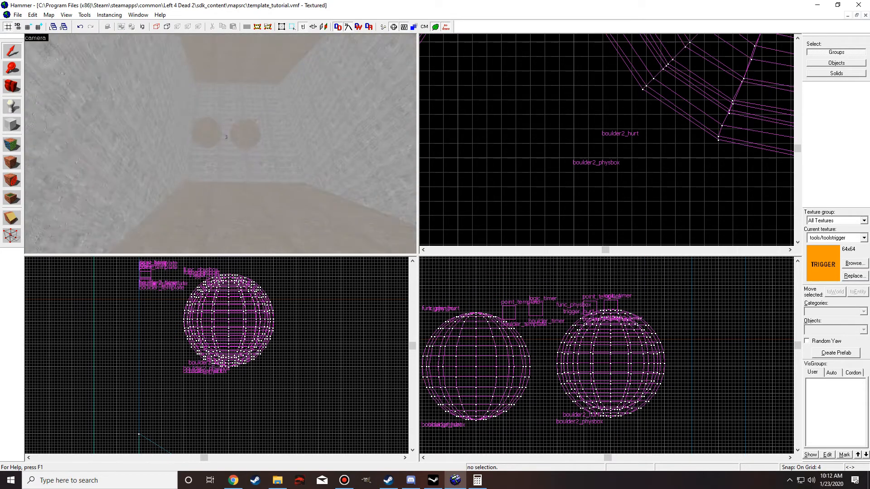
key("w")
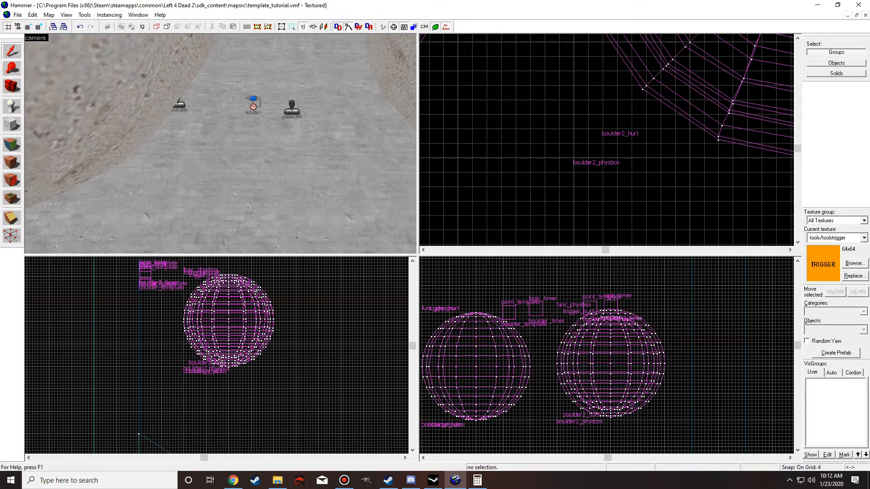
key("s")
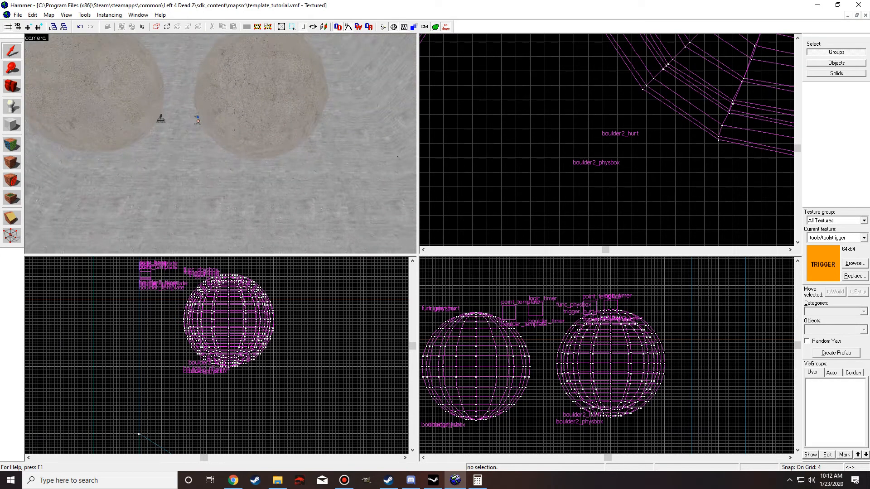
key("s")
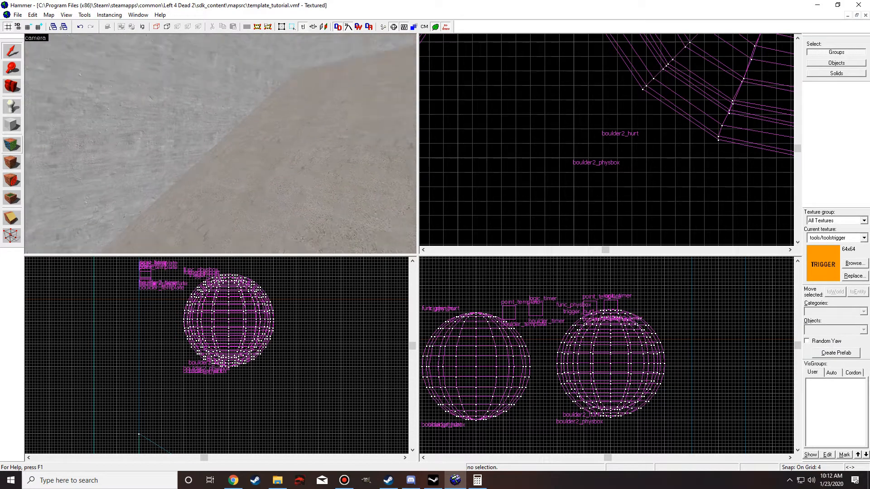
left_click(12, 145)
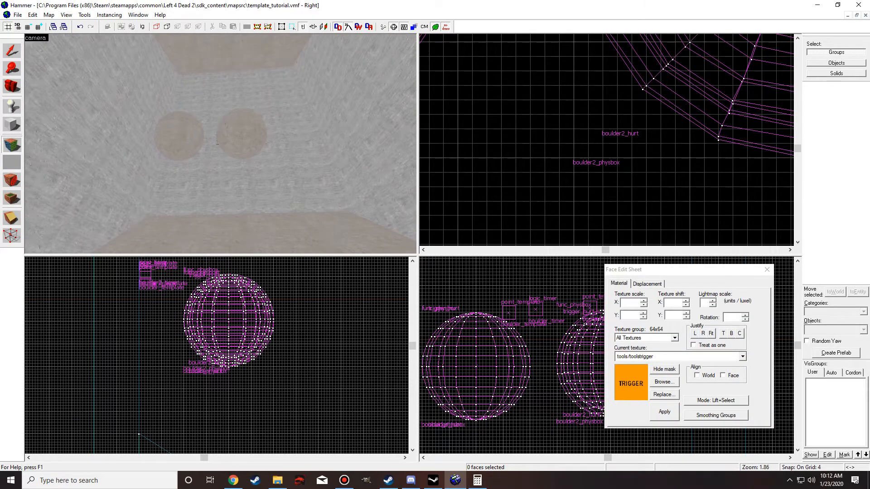
left_click(664, 382)
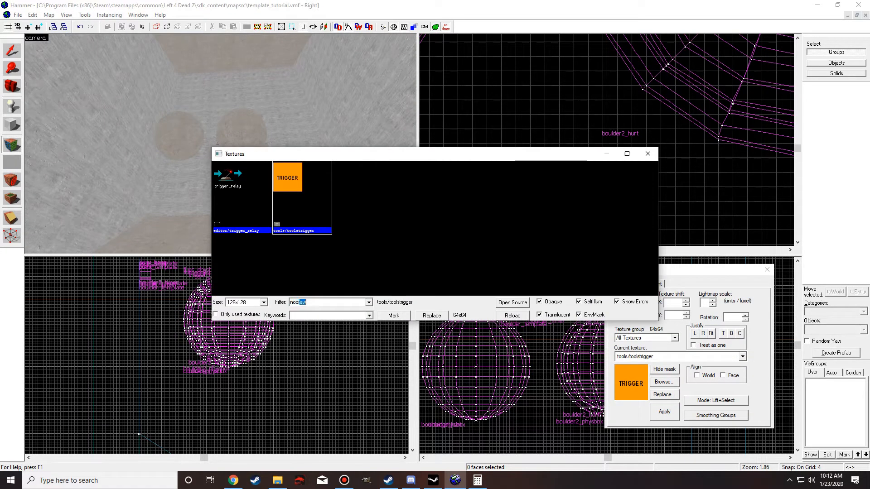
double_click(236, 185)
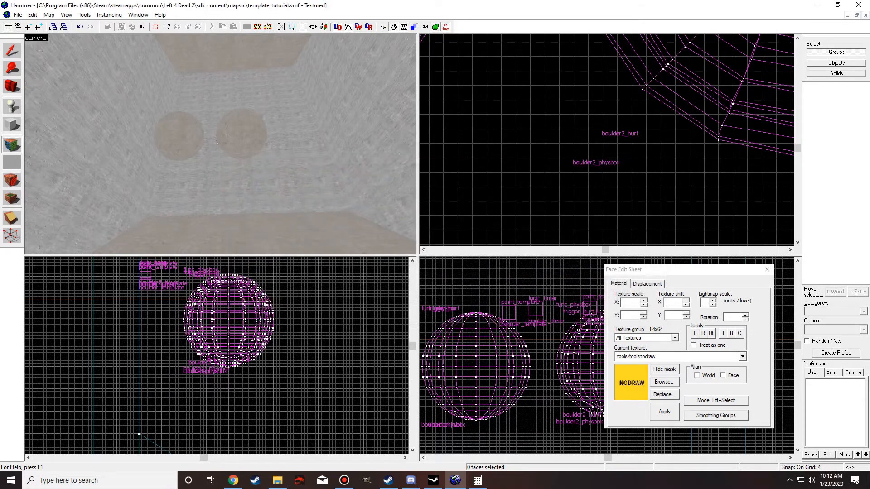
- Try to outline a thin vertical brush in front of the boulders, about 4 units thick and 644 high, using the sphere primitive
left_click(12, 51)
left_click(12, 124)
scroll(594, 152, "down", 12)
scroll(598, 356, "down", 10)
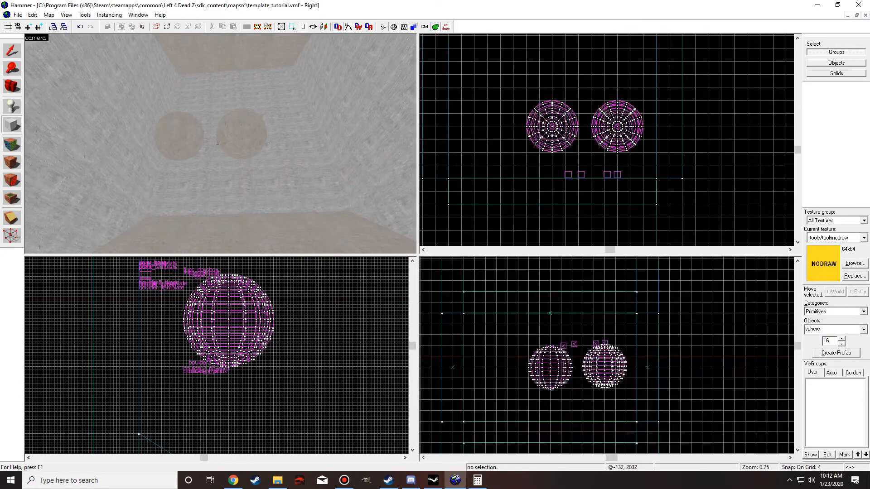
scroll(234, 329, "down", 8)
key("Right")
scroll(254, 340, "down", 3)
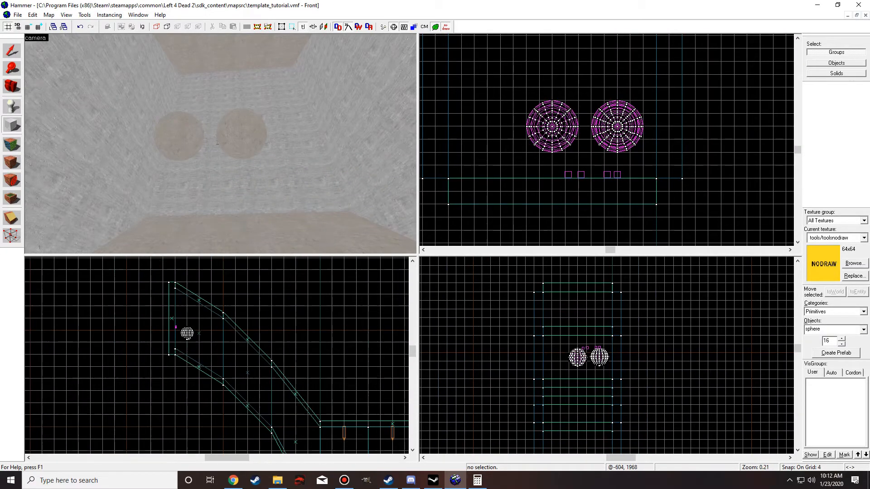
key("Right")
key("Down")
key("Down")
key("z")
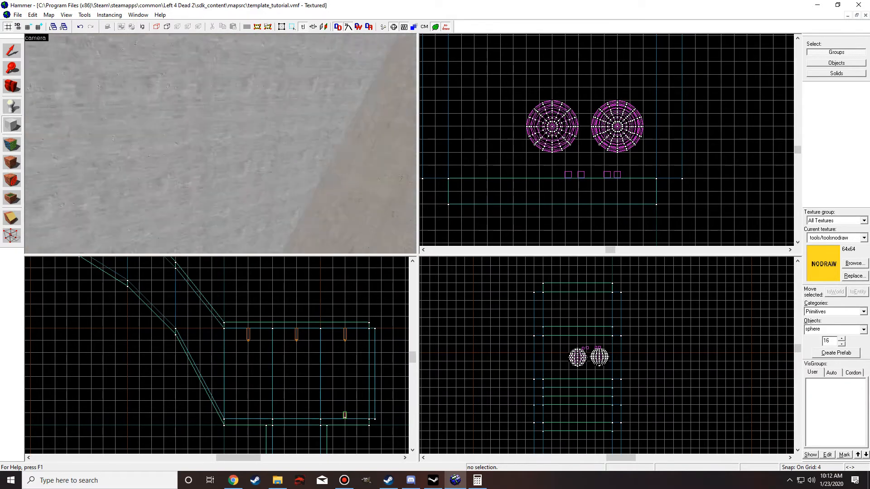
key("z")
scroll(221, 418, "down", 5)
scroll(182, 363, "up", 5)
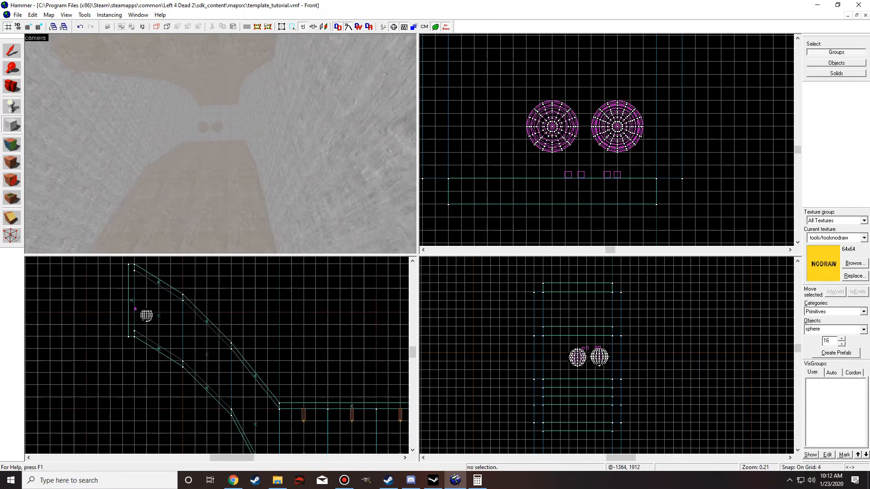
scroll(152, 322, "up", 10)
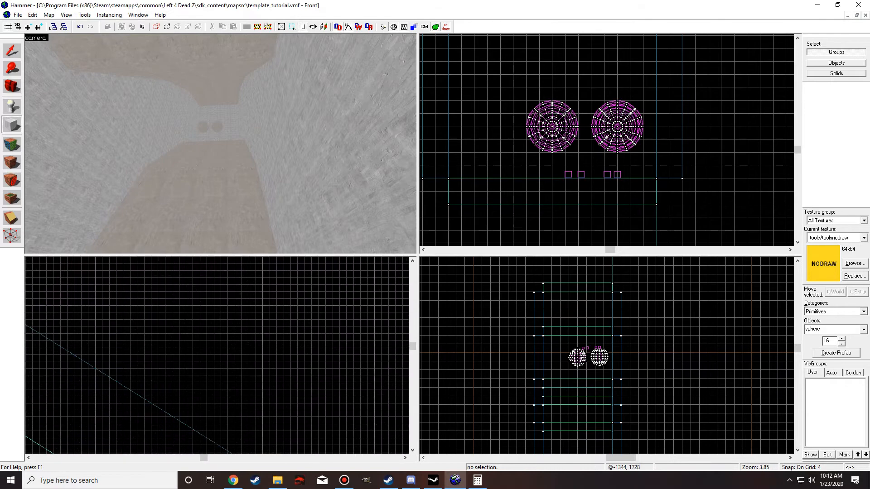
scroll(152, 417, "down", 1)
scroll(174, 389, "down", 2)
left_click_drag(159, 421, 172, 329)
scroll(175, 356, "down", 4)
scroll(170, 347, "up", 7)
scroll(170, 347, "up", 1)
scroll(555, 73, "up", 4)
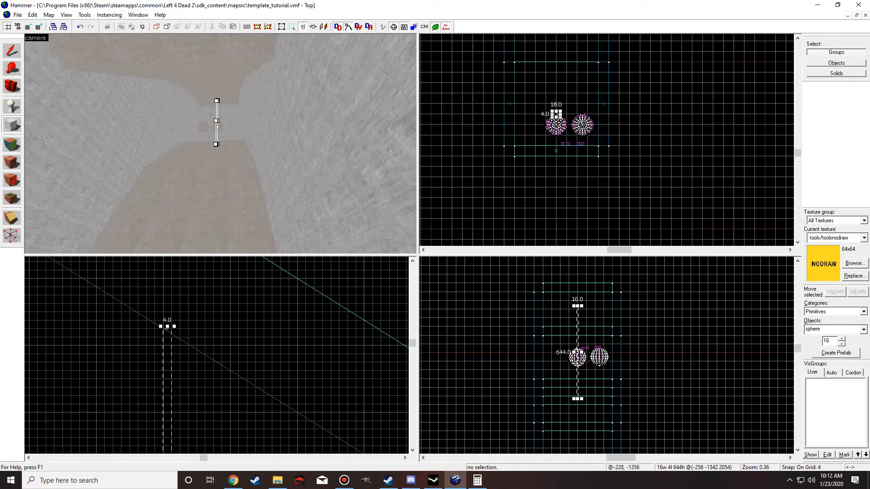
- Try to widen the outline across the tunnel between its side walls and create the nodraw brush
left_click_drag(557, 132, 525, 135)
key("Right")
key("Right")
scroll(584, 134, "up", 5)
scroll(583, 93, "down", 6)
scroll(495, 136, "up", 7)
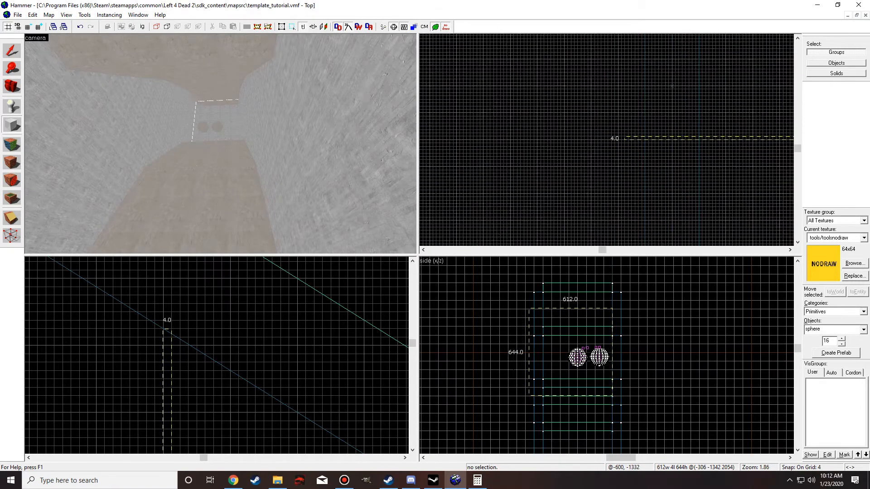
key("Return")
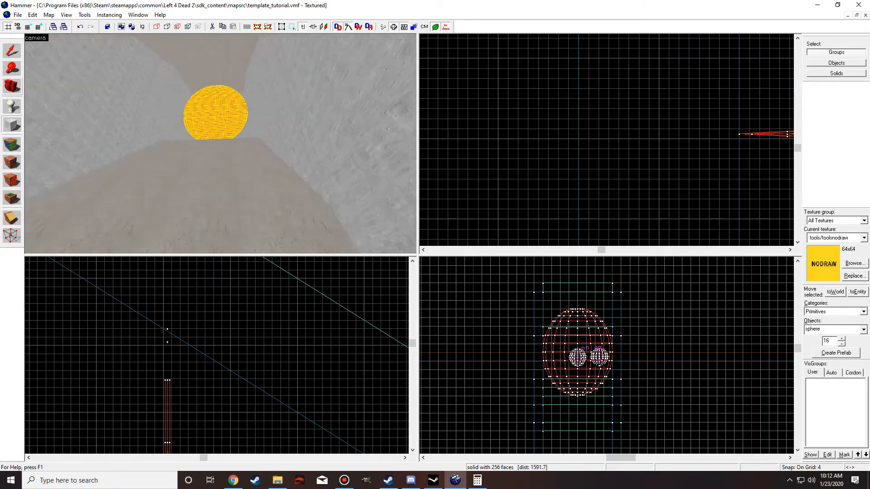
- Delete the new sphere brush and change the primitive object type to block
key("Delete")
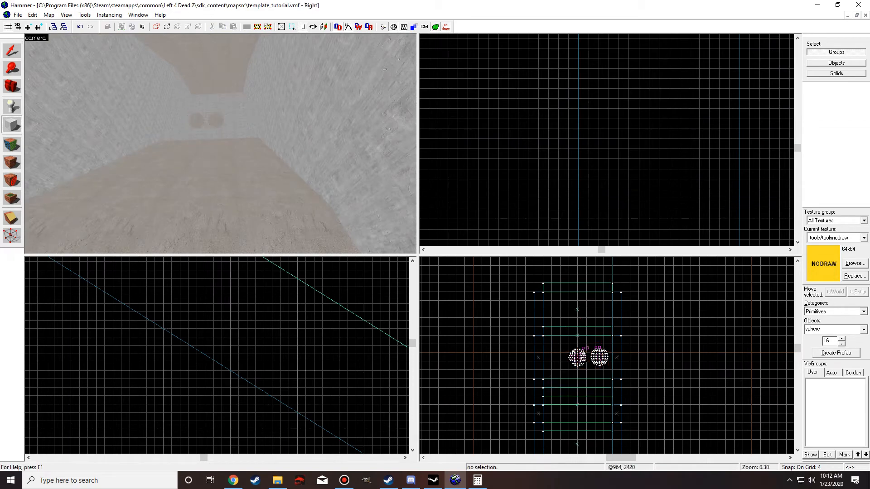
left_click(863, 329)
left_click(829, 342)
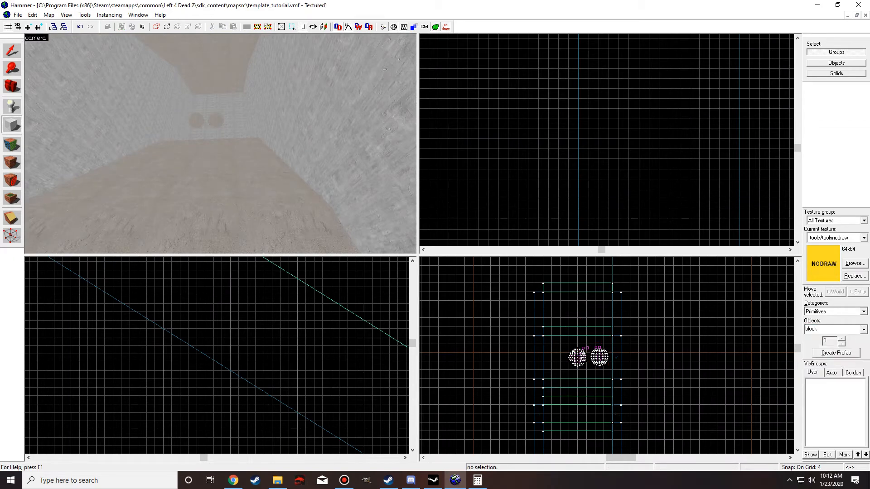
- Outline a thin vertical block in front of the boulders, about 4 units thick and 648 high, from the tunnel's ceiling to its floor
scroll(297, 346, "down", 2)
scroll(234, 417, "down", 9)
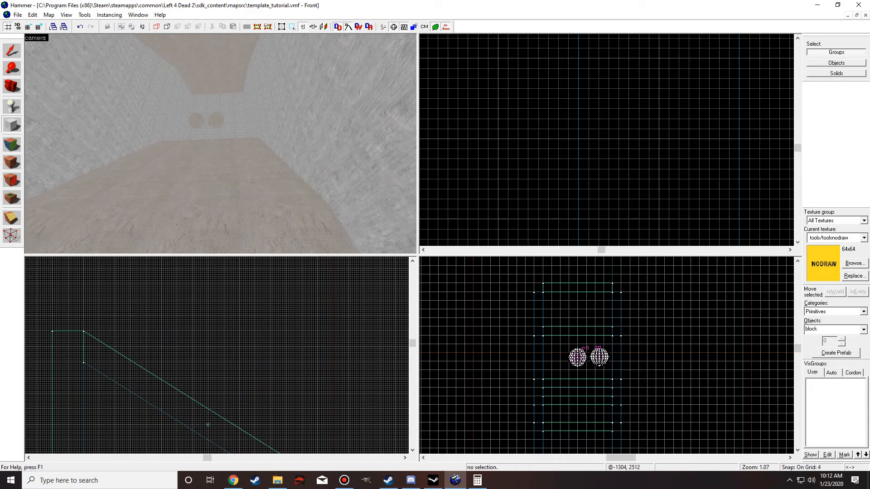
scroll(305, 333, "up", 10)
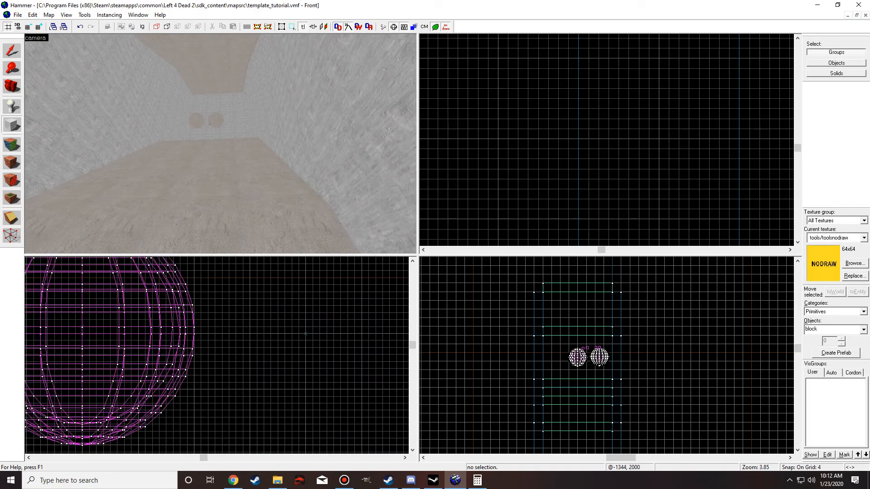
scroll(209, 317, "down", 3)
left_click_drag(200, 334, 204, 280)
scroll(219, 318, "up", 6)
left_click_drag(373, 279, 373, 327)
scroll(241, 345, "down", 10)
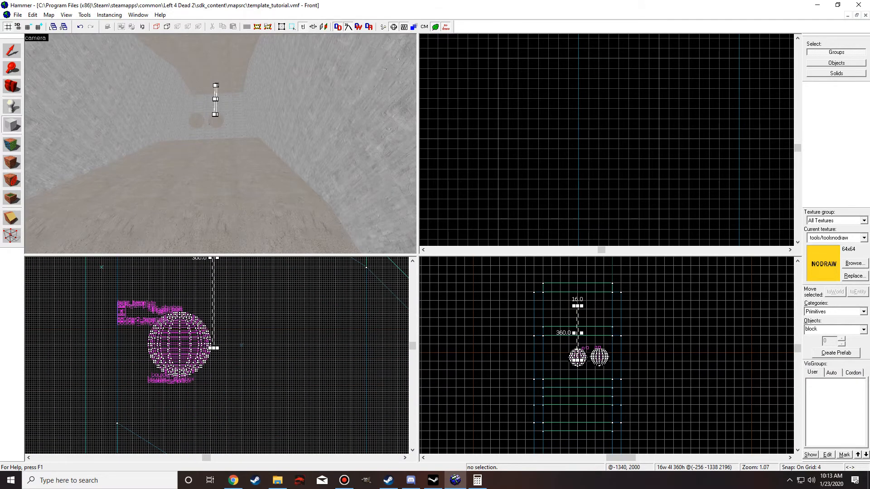
left_click_drag(214, 348, 206, 317)
scroll(216, 375, "up", 10)
scroll(605, 131, "down", 17)
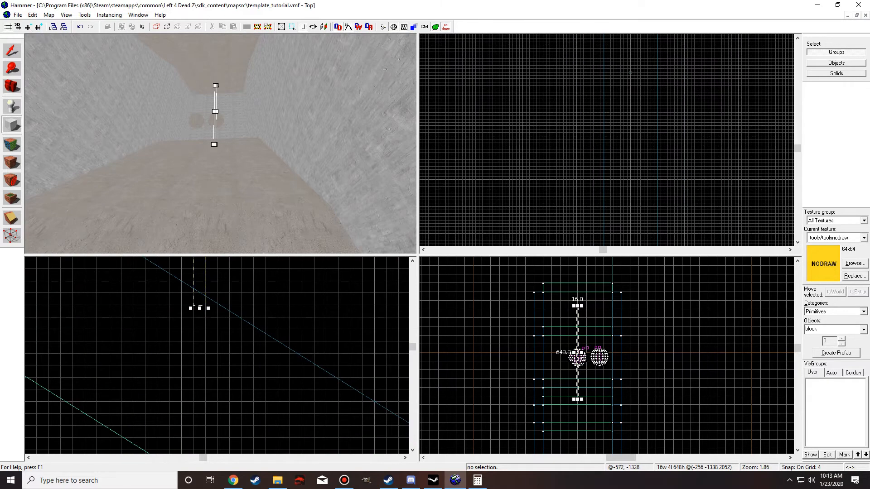
- Widen the outline to 512 units between the tunnel's side walls and create the nodraw block
scroll(639, 116, "up", 4)
scroll(637, 127, "up", 5)
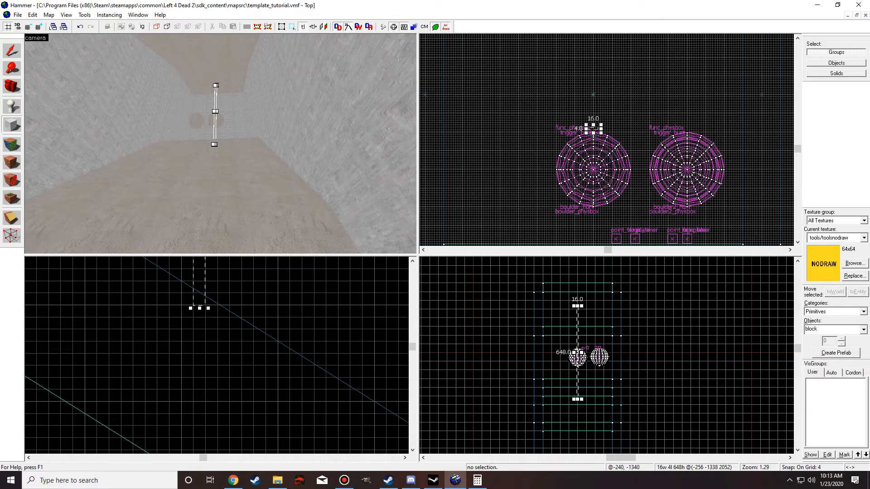
left_click_drag(601, 129, 640, 146)
scroll(724, 133, "up", 6)
scroll(674, 59, "down", 3)
scroll(674, 59, "up", 2)
key("Left")
key("Left")
key("Left")
key("Return")
key("shift+s")
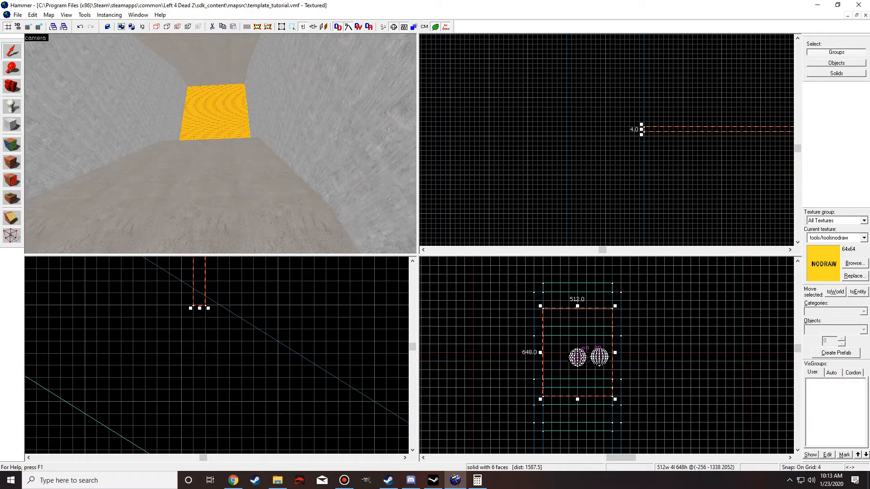
- Choose the tools/toolsblack_nofog texture in the face editor for the nodraw block in front of the boulders
key("z")
key("w")
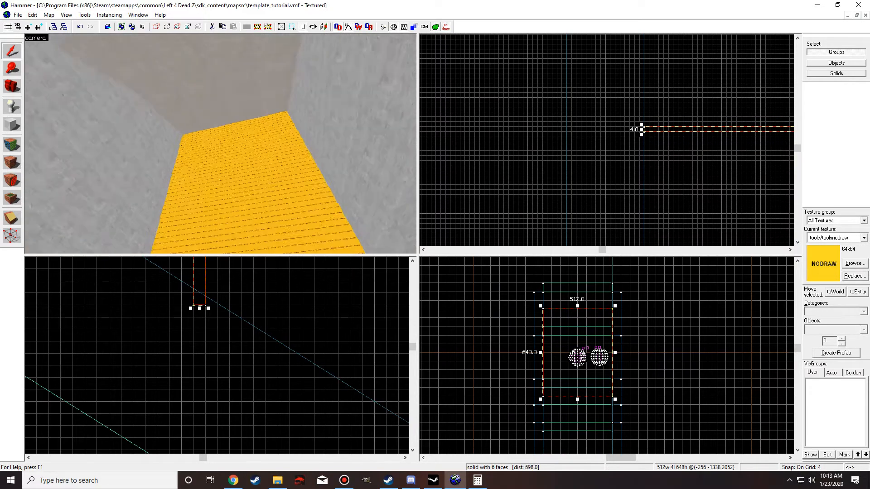
key("w")
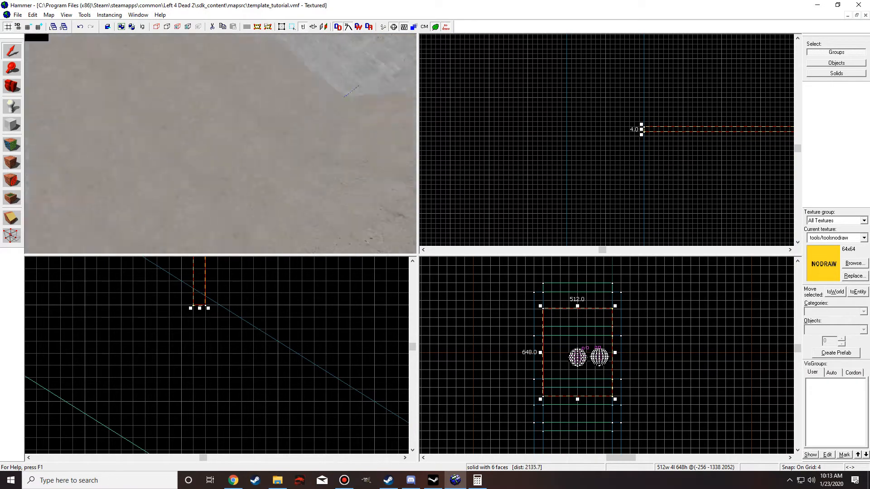
key("s")
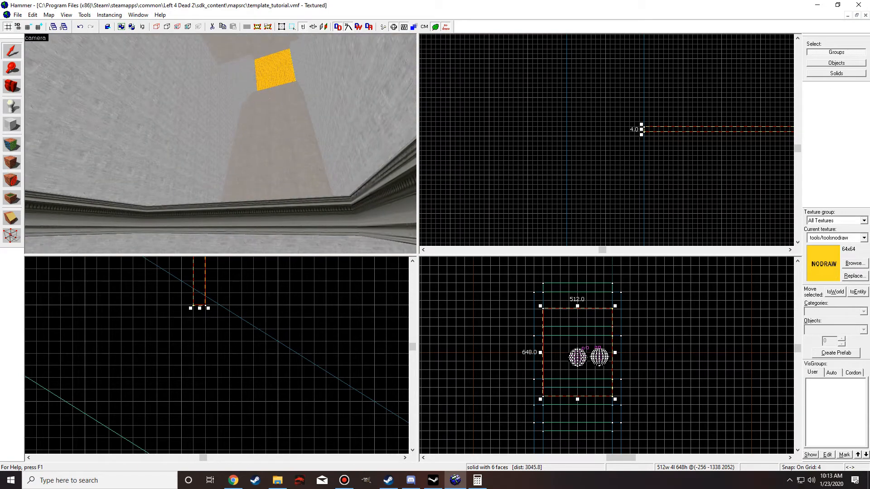
key("w")
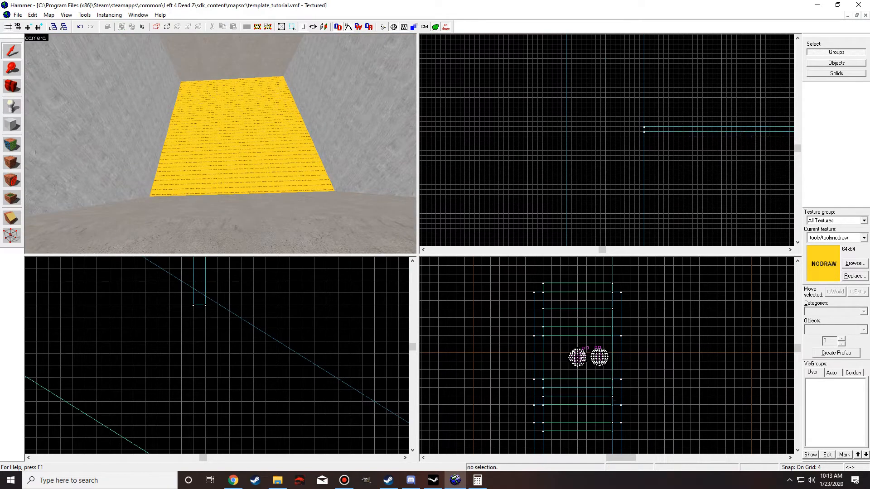
key("shift+a")
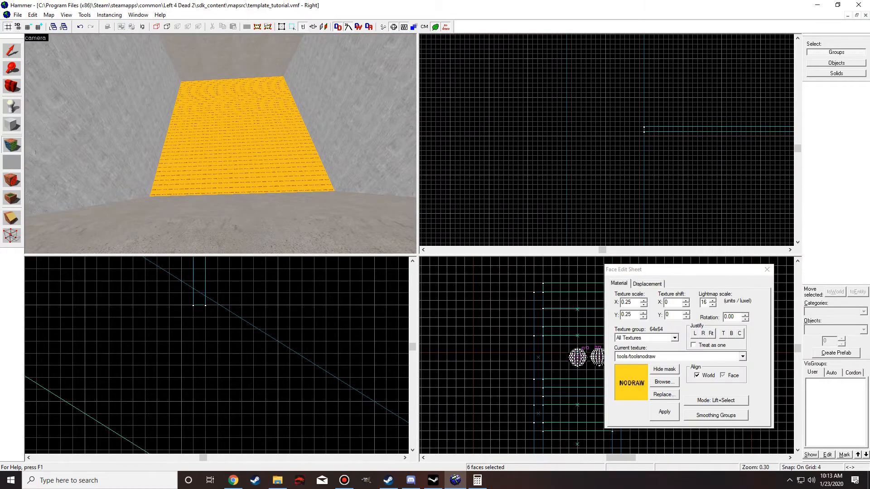
left_click(664, 381)
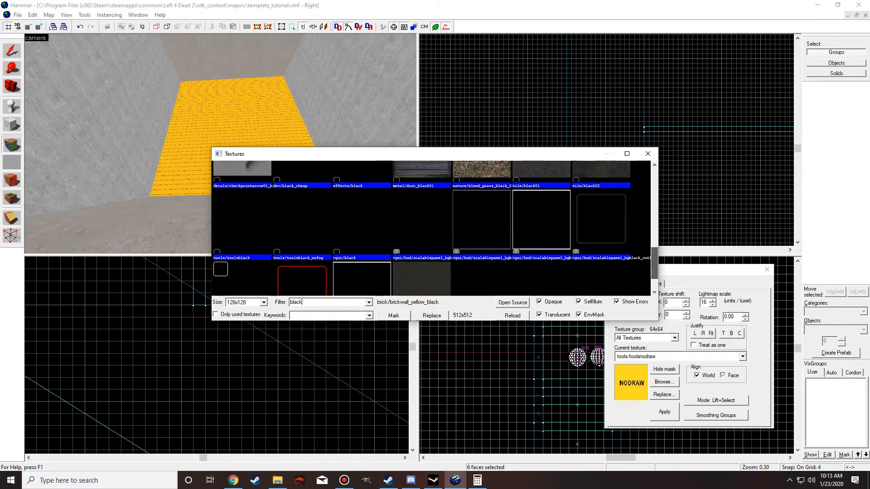
left_click(243, 192)
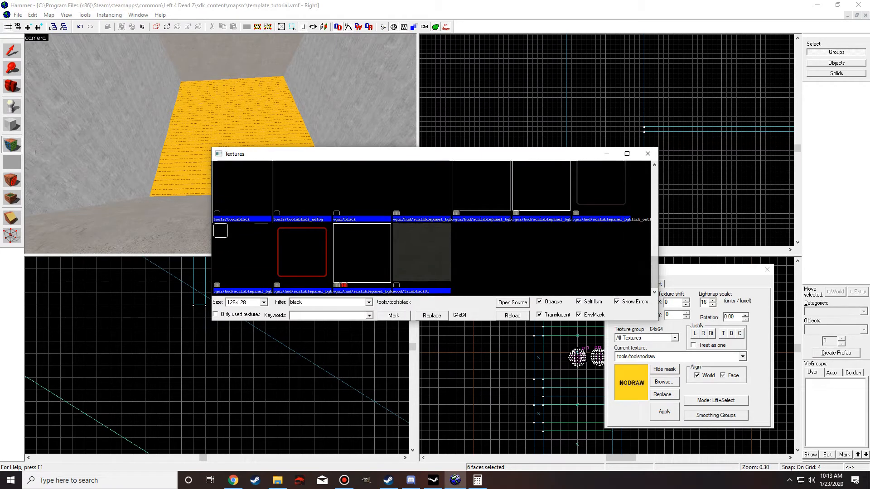
left_click(302, 193)
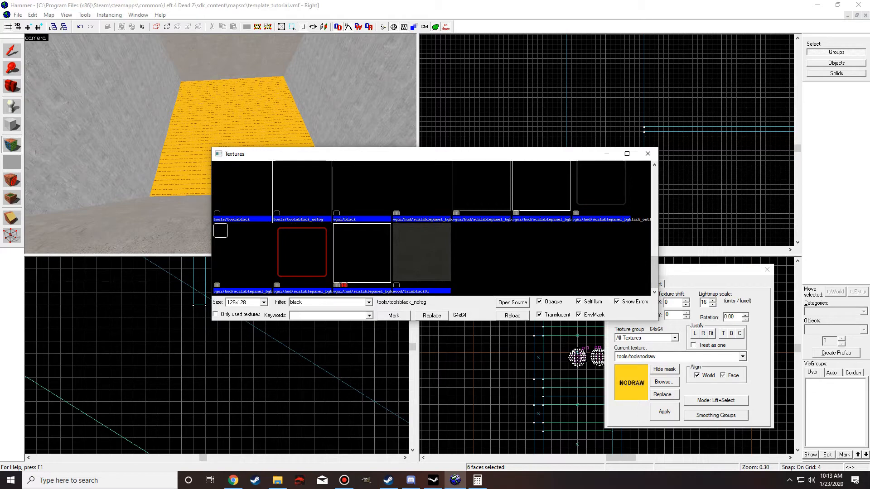
double_click(302, 193)
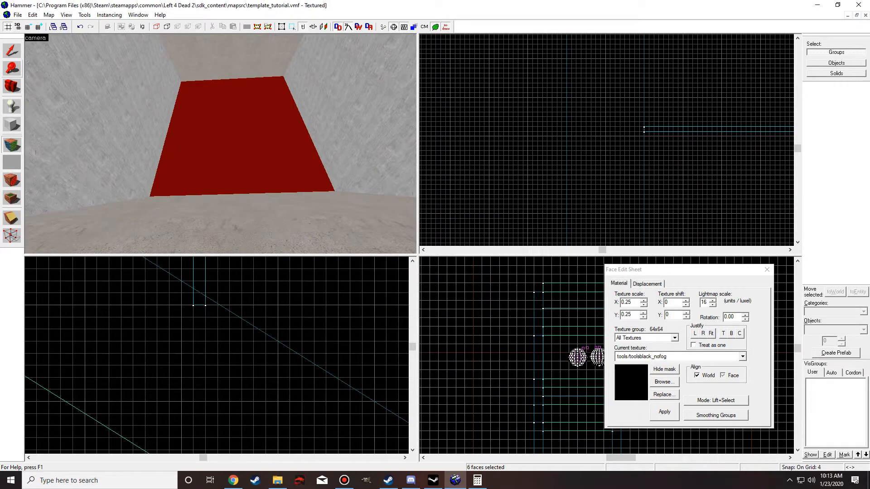
- Apply the black texture to the block's face that looks down the tunnel, away from the boulders
left_click(11, 51)
key("z")
key("w")
key("z")
left_click(12, 145)
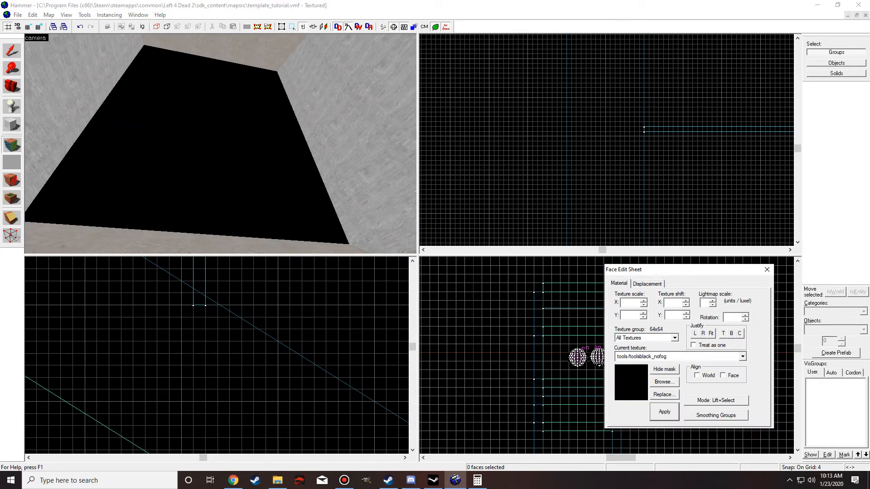
left_click(221, 143)
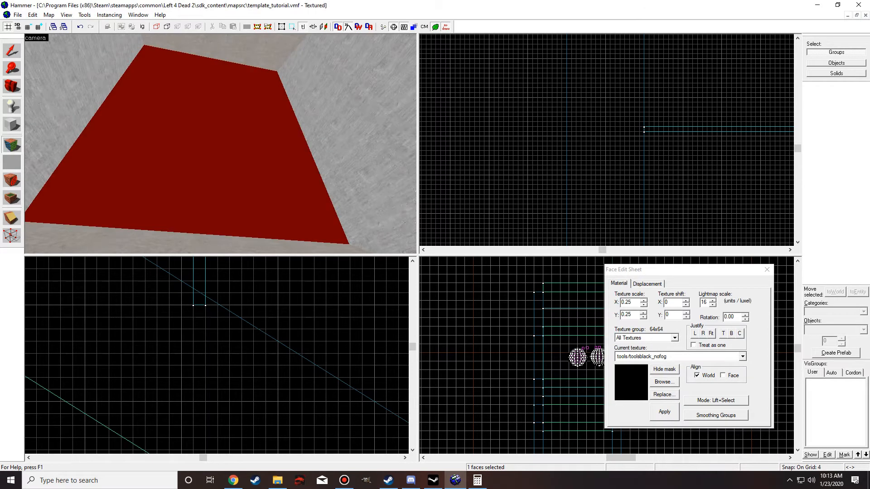
key("z")
key("w")
key("w")
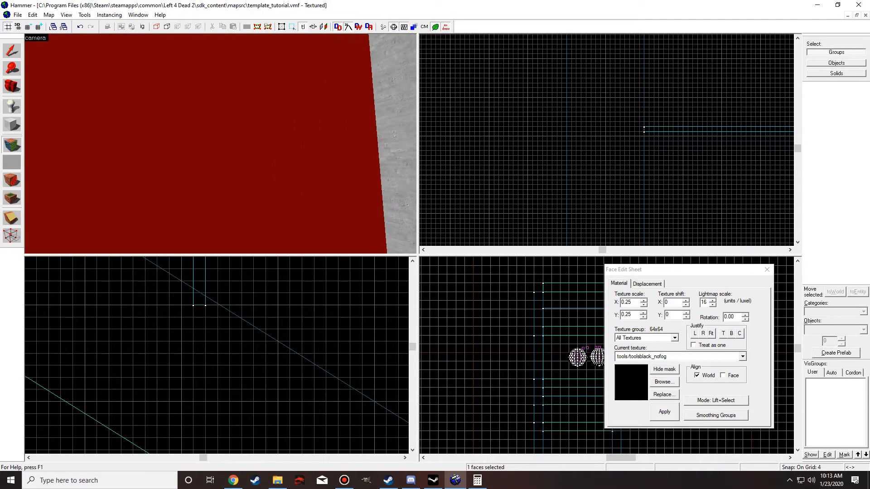
key("s")
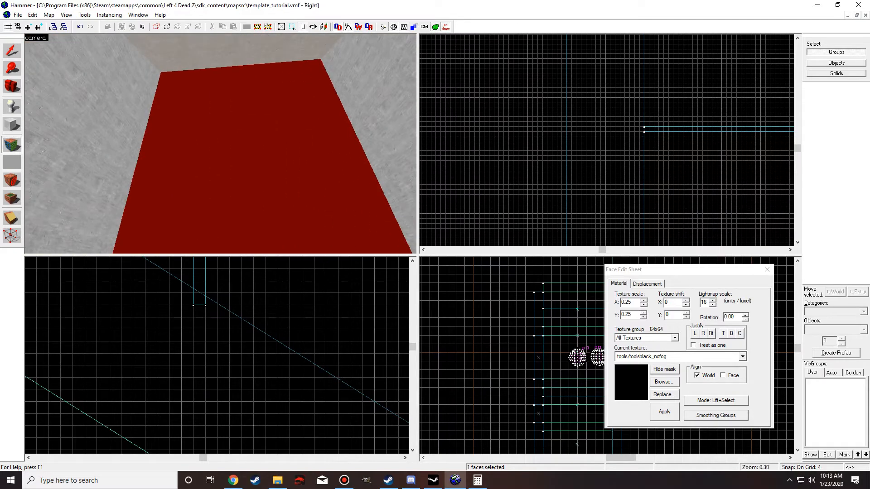
- Create a power 2 displacement on the block's black face and disable its physics, hull and ray collision
left_click(647, 284)
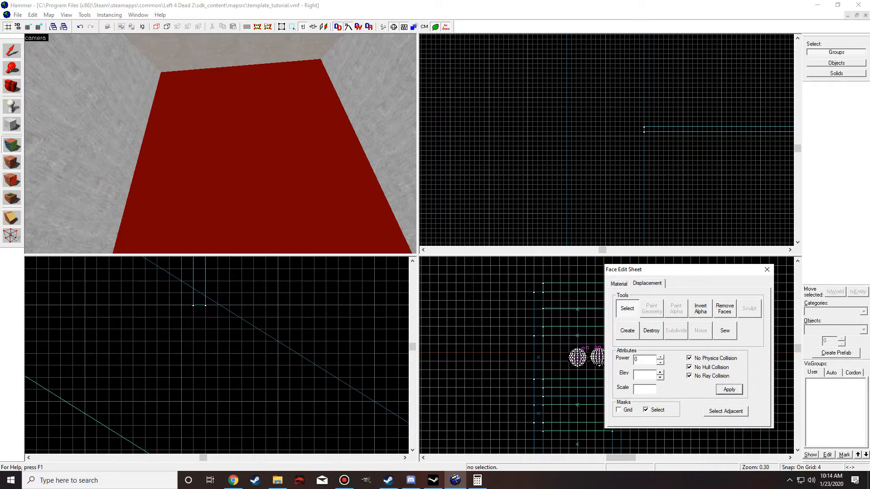
key("z")
key("w")
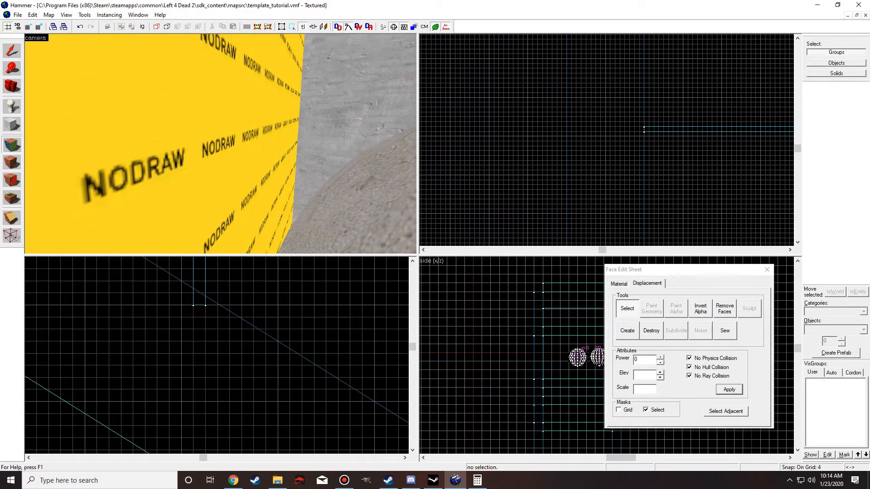
key("z")
left_click(627, 331)
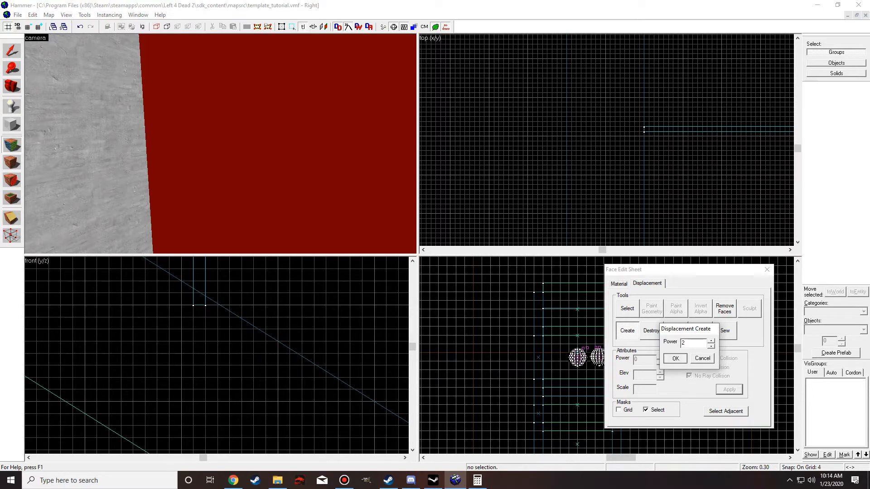
left_click(675, 358)
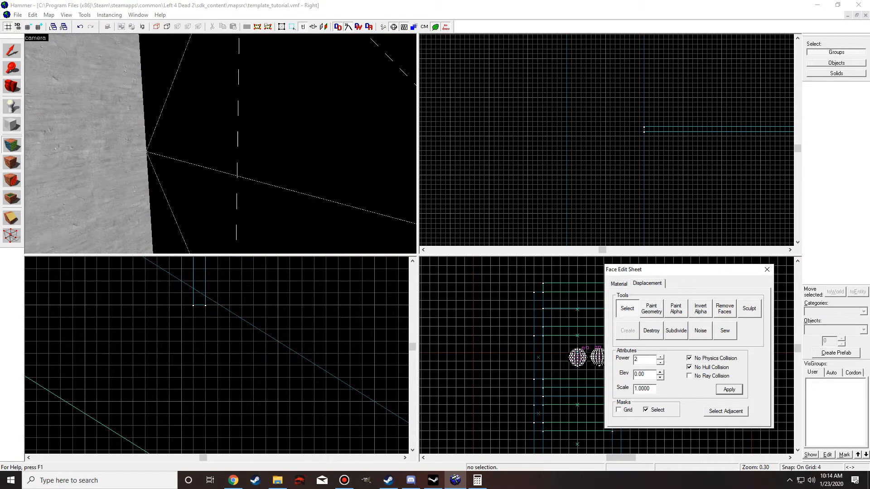
left_click(689, 376)
- Examine the black displacement wall from the tunnel side and from behind, next to the boulders
key("z")
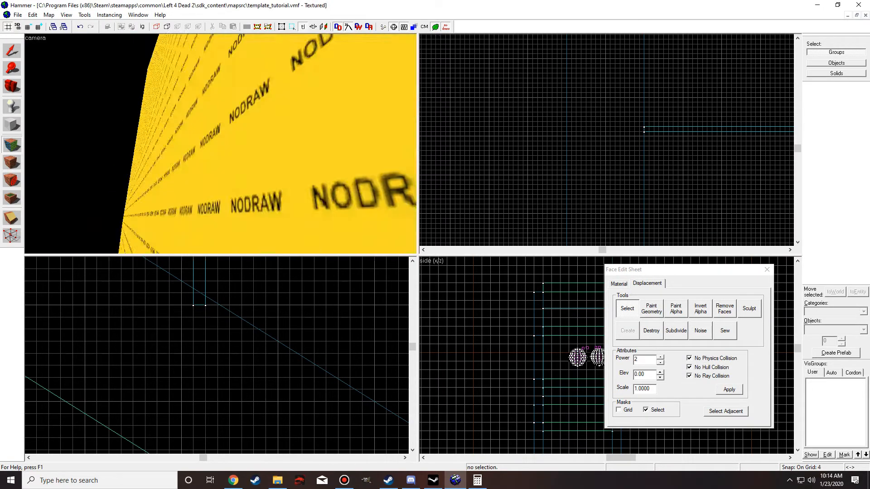
key("w")
key("w")
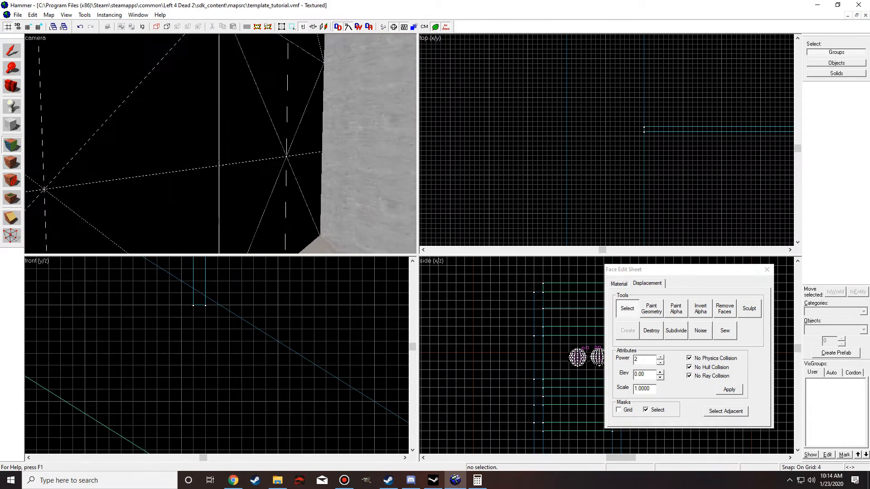
key("s")
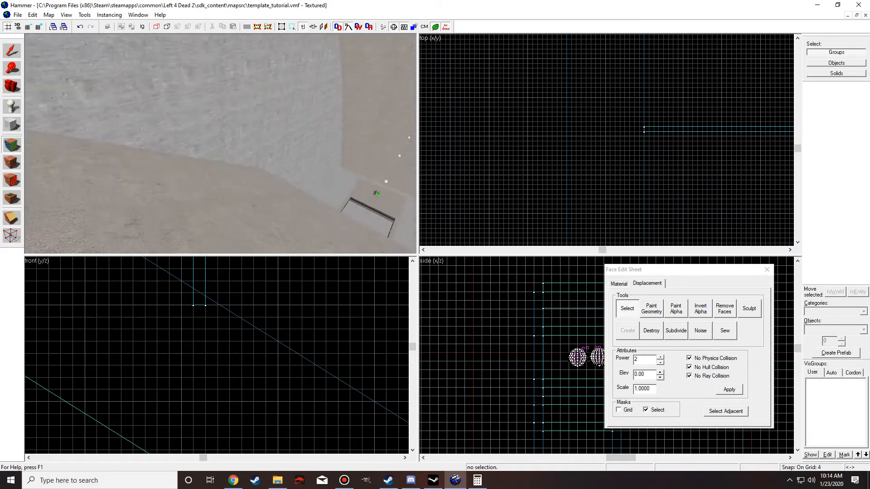
key("w")
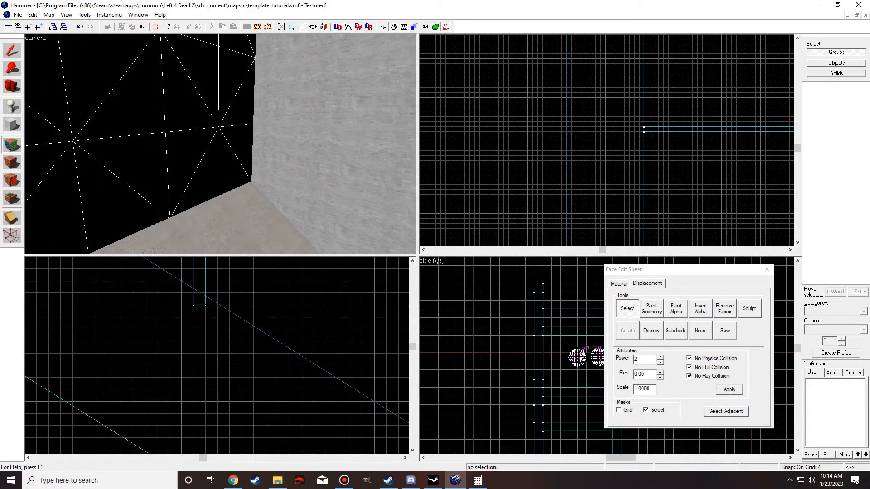
key("w")
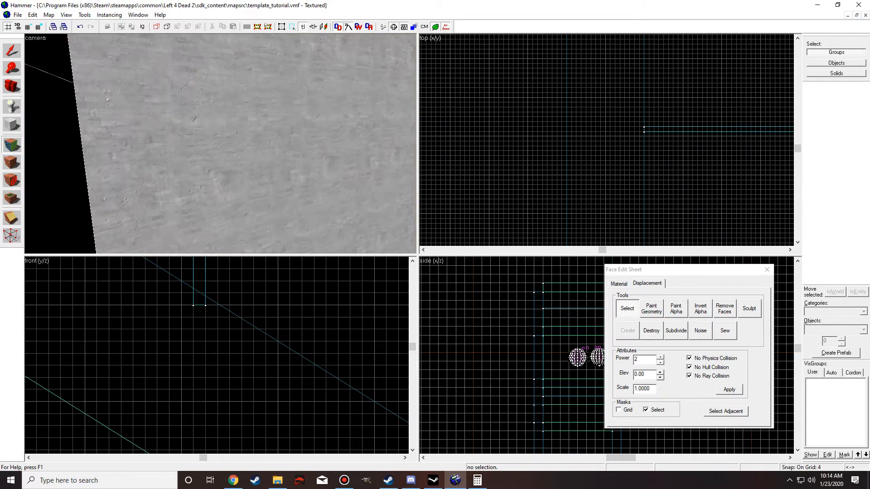
key("s")
key("w")
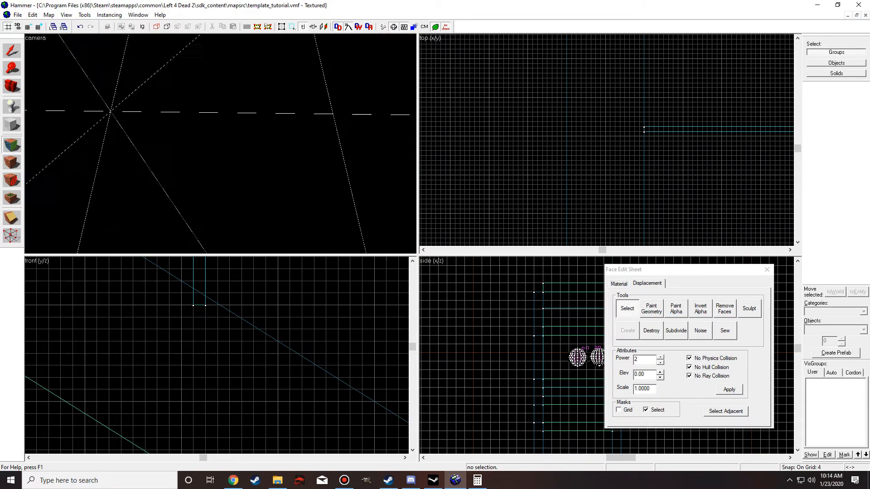
key("w")
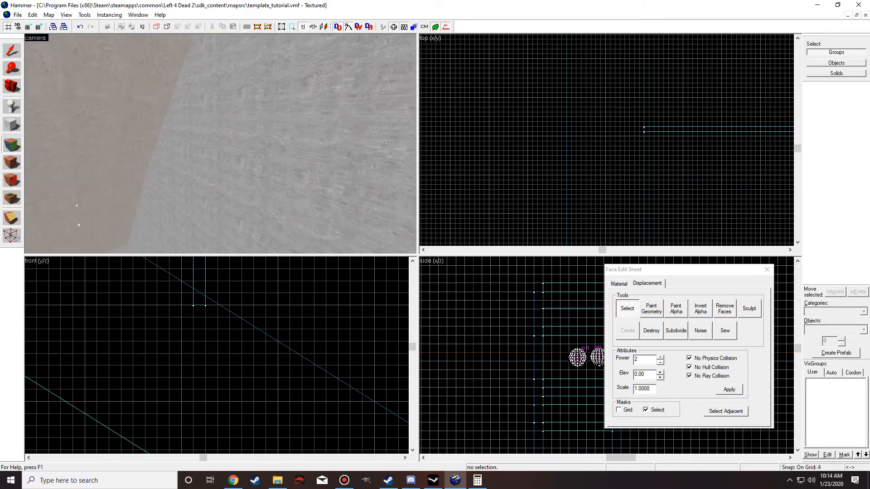
key("s")
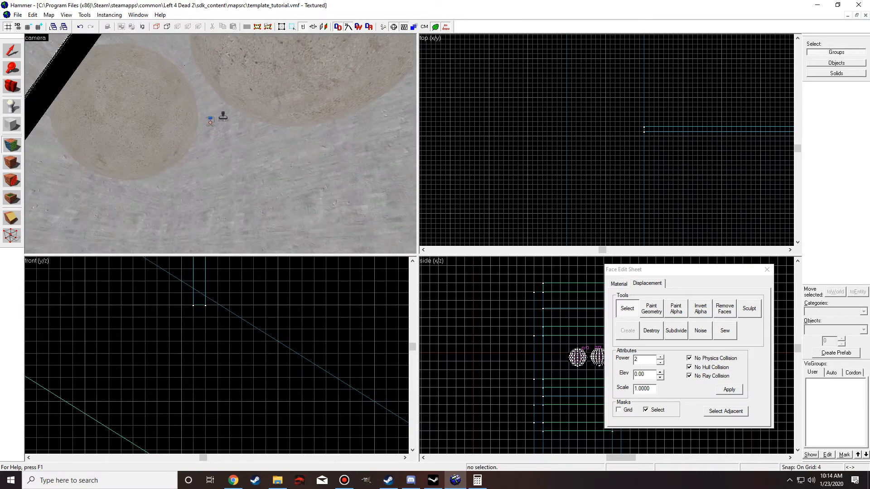
key("w")
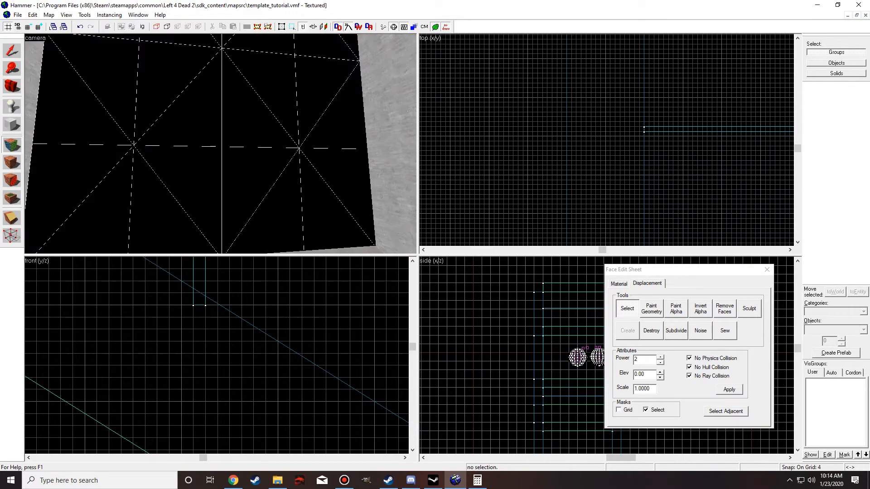
key("s")
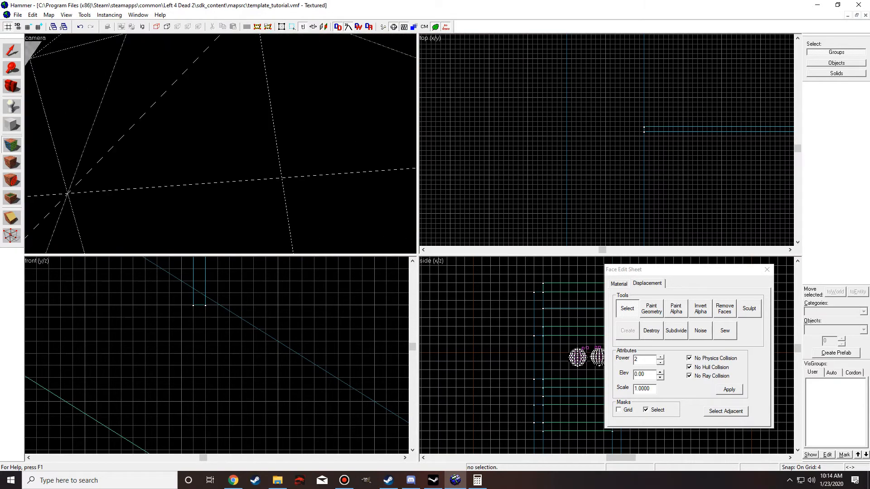
key("shift+s")
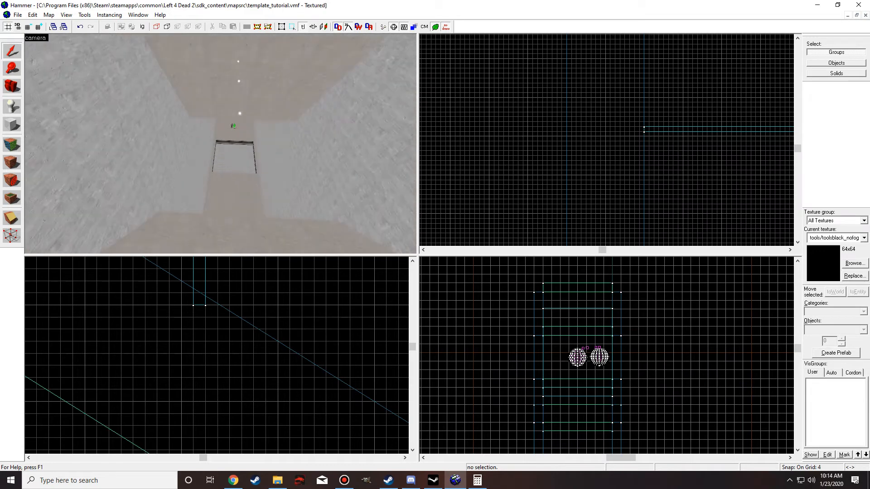
- Sample concrete/concrete_mall_clean00 from the map and apply it to the exposed nodraw strip beside the tunnel's door frame
key("w")
key("w")
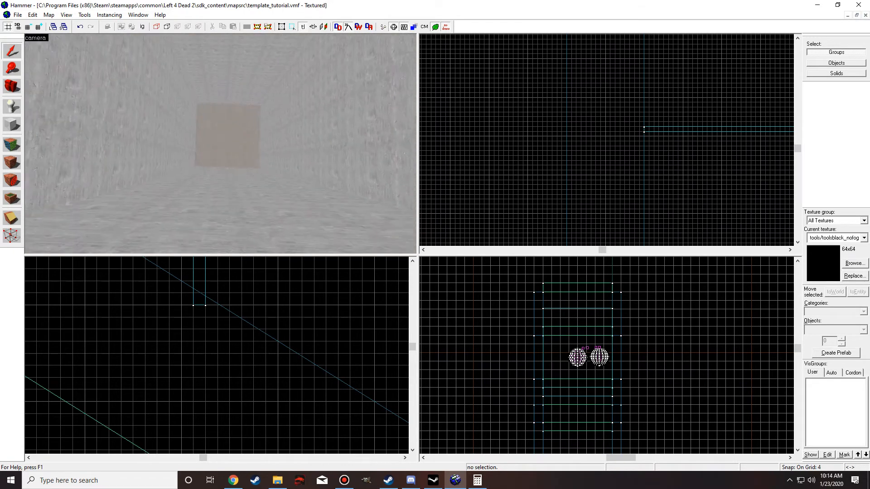
key("w")
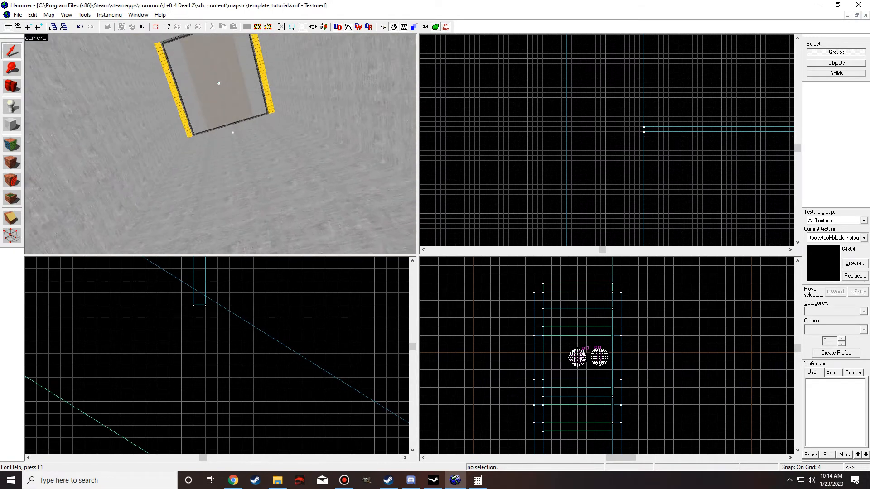
left_click(11, 145)
key("w")
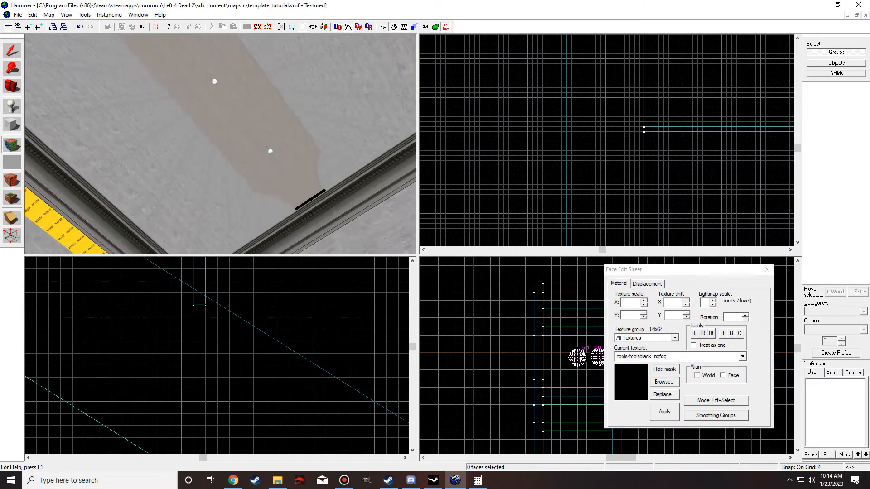
left_click(220, 143)
key("z")
key("w")
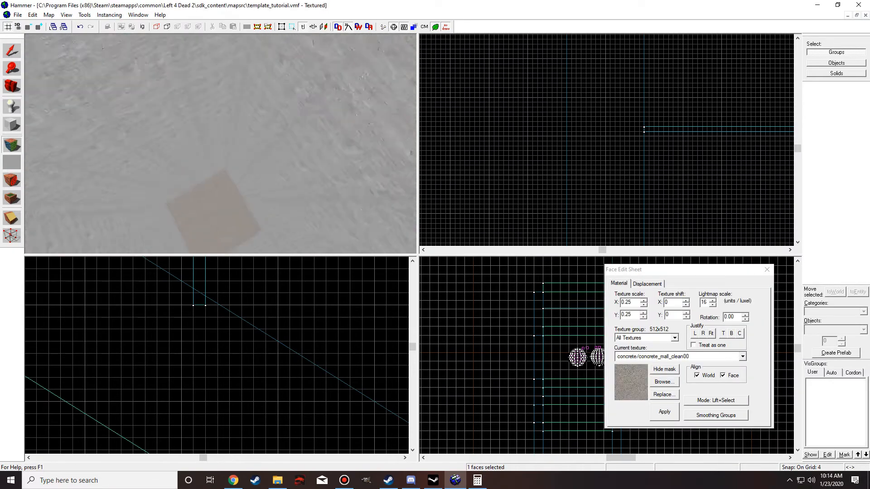
key("z")
right_click(95, 174)
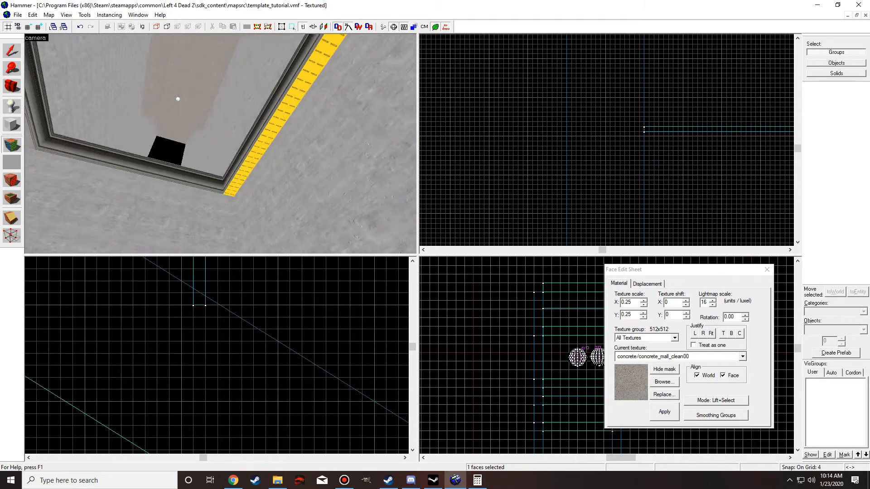
key("shift+s")
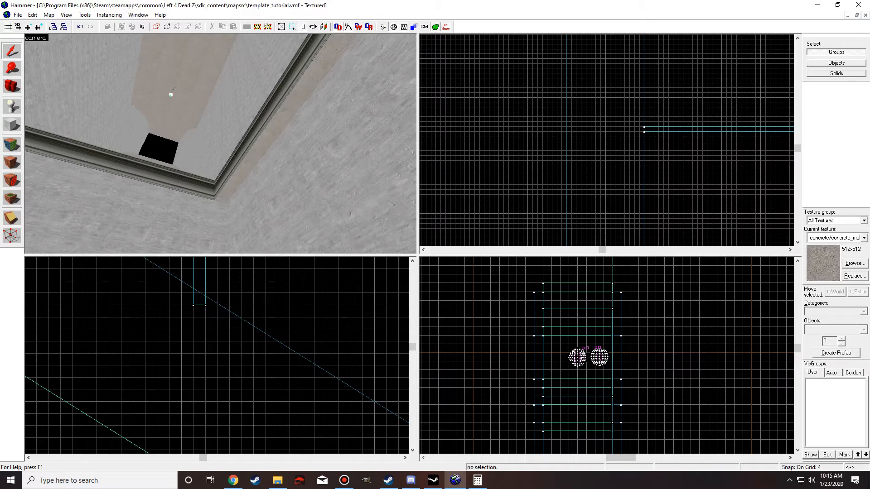
- Make tools/toolsnodraw the current texture and select the pit's side wall
key("shift+a")
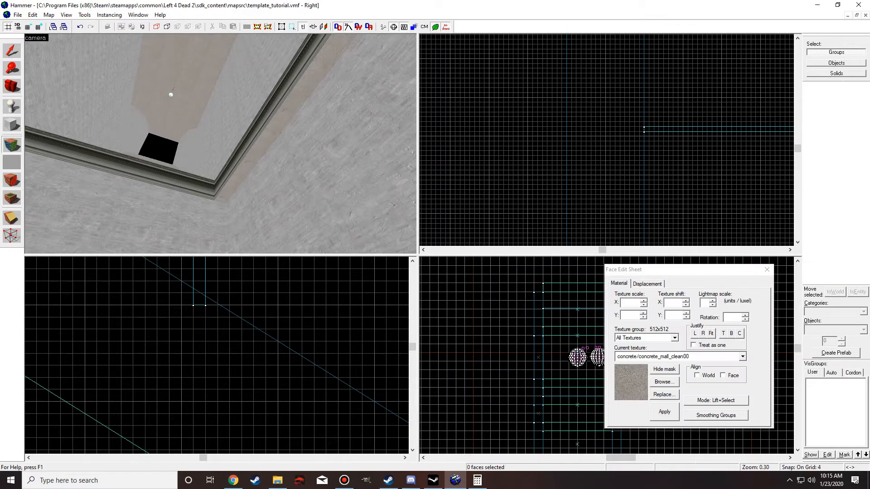
left_click(742, 357)
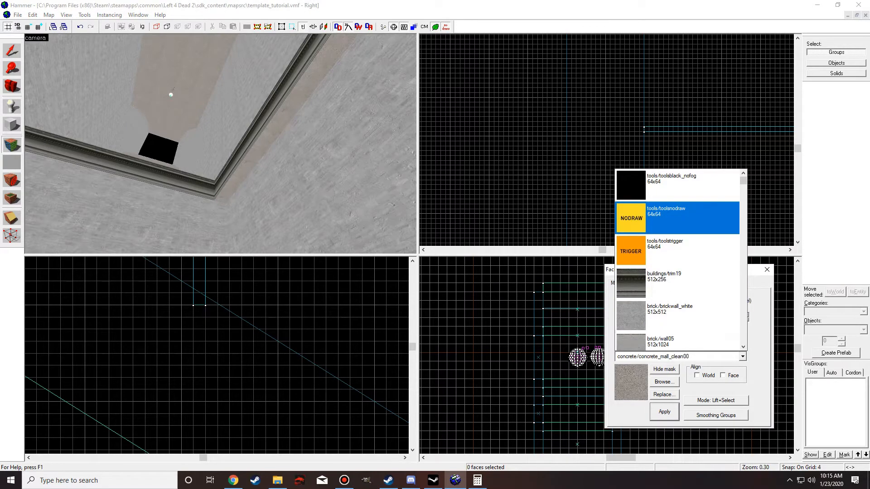
left_click(676, 218)
left_click(12, 51)
key("z")
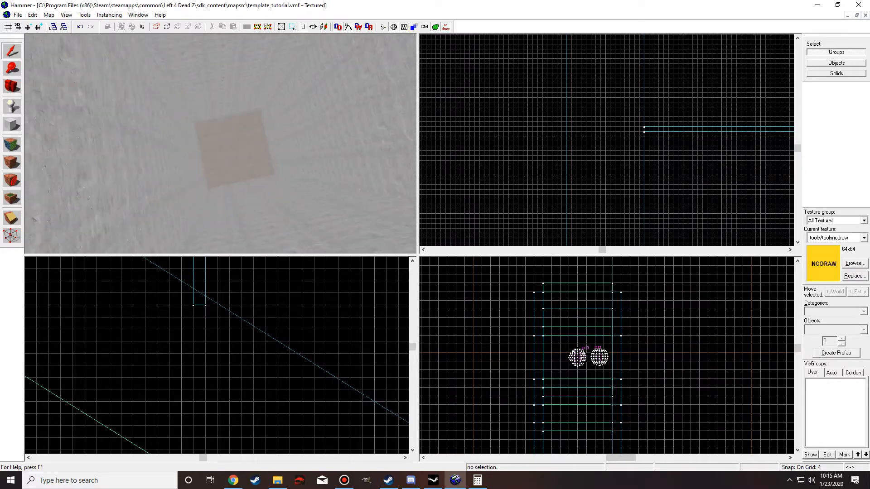
key("w")
key("z")
left_click(130, 147)
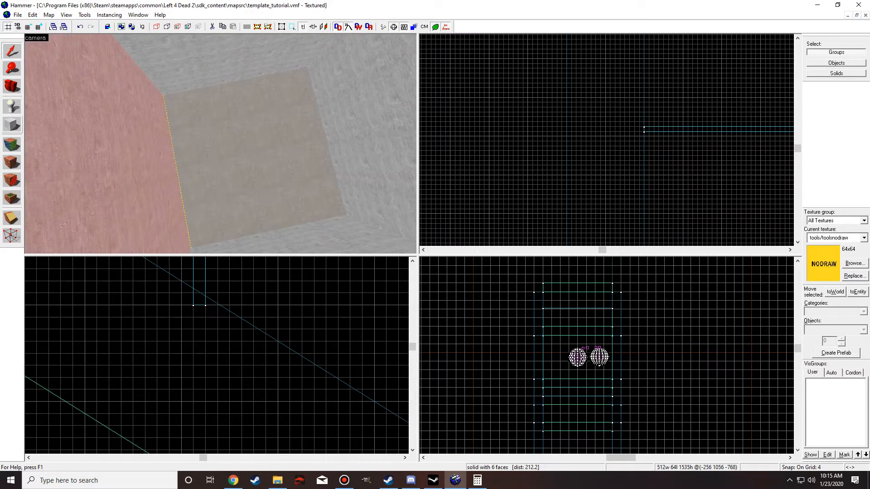
- Sketch a block outline about 16 units long and 132 units high in the bottom corner of the pit
key("shift+b")
scroll(113, 276, "down", 5)
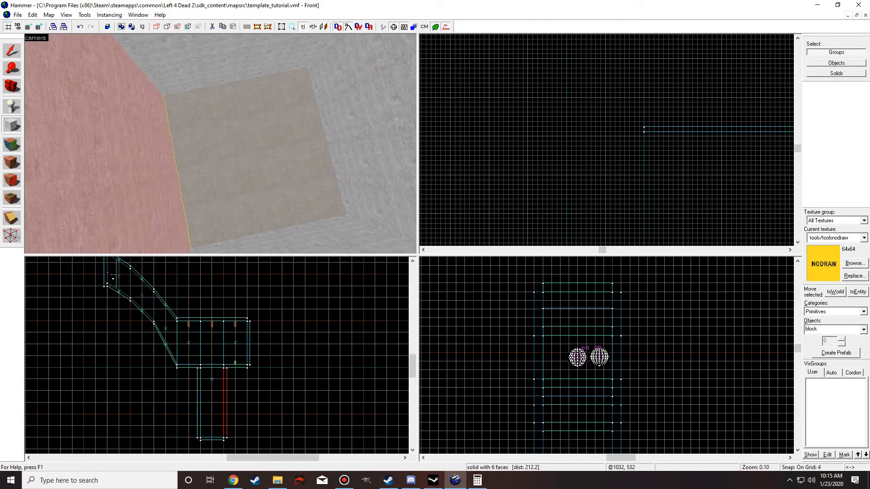
scroll(113, 277, "up", 15)
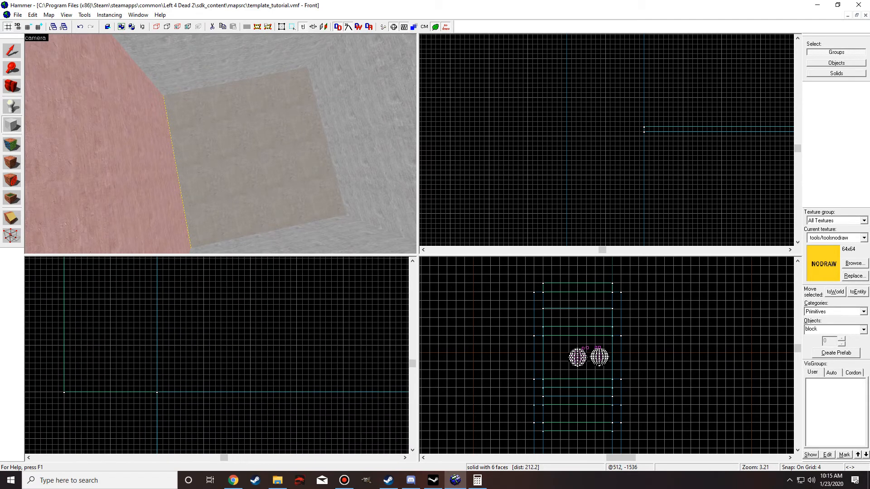
left_click_drag(156, 393, 178, 342)
scroll(173, 317, "down", 5)
scroll(177, 350, "up", 3)
scroll(183, 376, "down", 3)
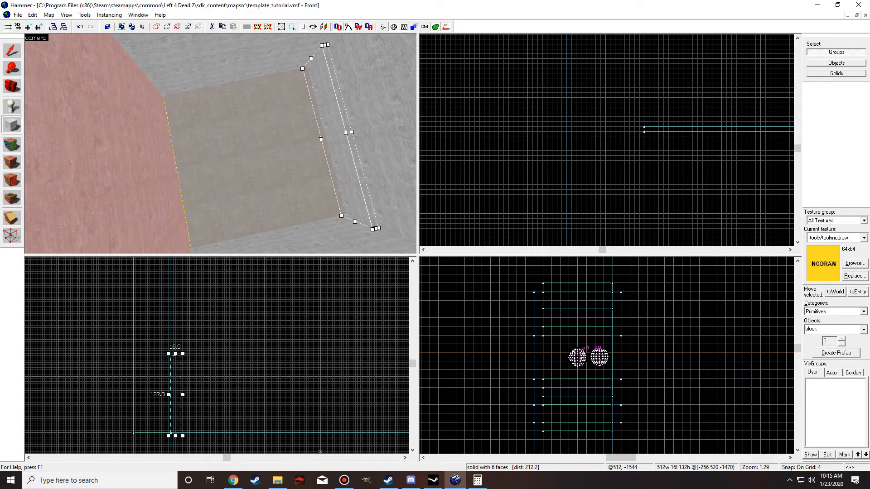
- Reshape the outline to 512 × 512 × 4 units so it spans the pit above its floor, and create the nodraw block
mouse_move(175, 436)
left_mouse_down()
mouse_move(183, 304)
mouse_move(341, 324)
mouse_move(234, 330)
mouse_move(245, 336)
left_mouse_up()
scroll(178, 369, "up", 10)
scroll(340, 325, "down", 10)
scroll(241, 329, "up", 6)
key("Return")
left_click(12, 51)
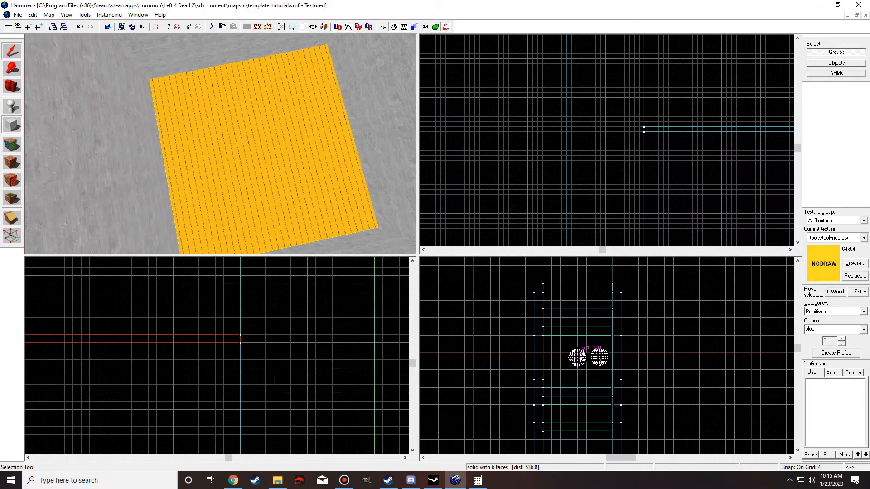
- Look through the recently used textures for a black texture for the nodraw block in the pit
key("z")
key("w")
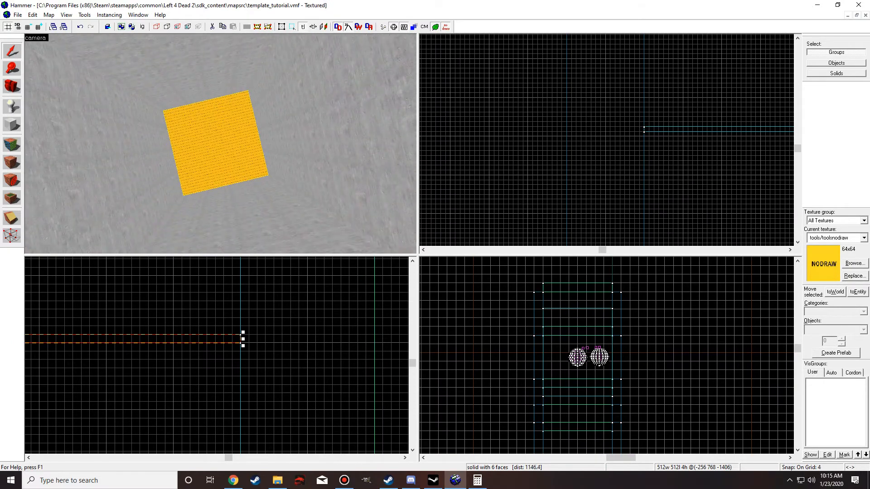
key("w")
key("z")
key("Escape")
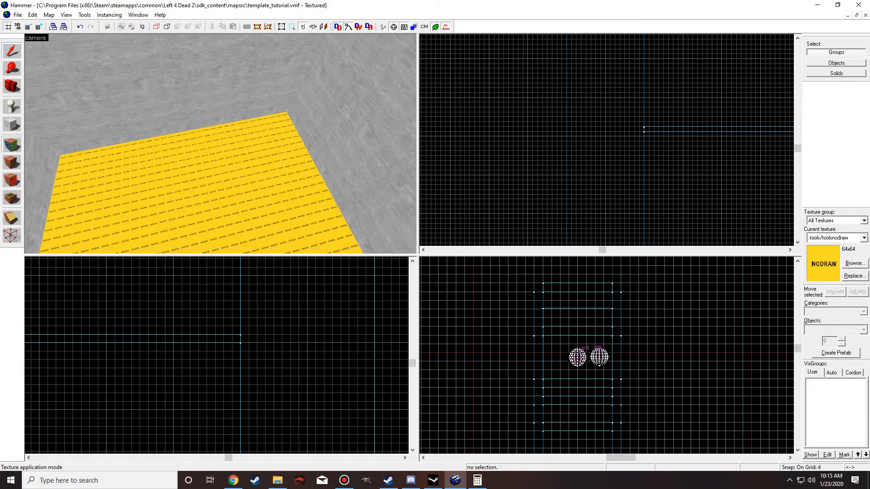
left_click(12, 144)
left_click(743, 357)
scroll(677, 250, "down", 1)
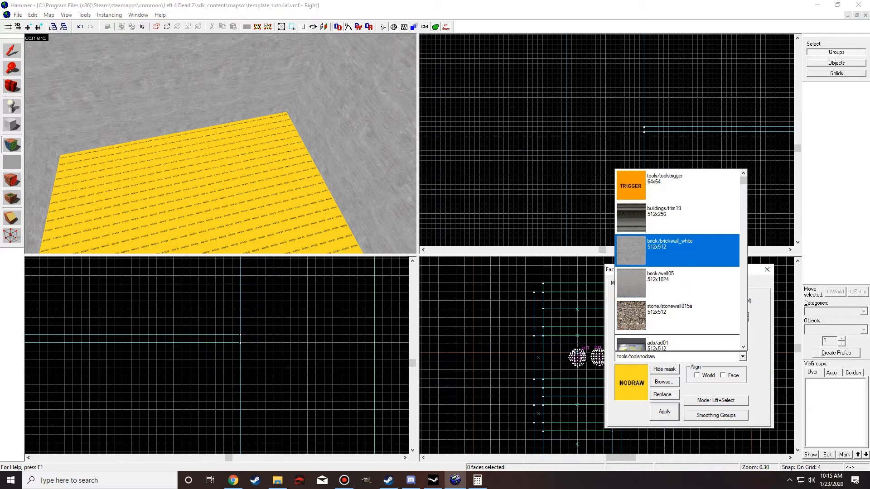
scroll(677, 251, "up", 1)
scroll(677, 251, "down", 4)
scroll(677, 250, "up", 3)
scroll(677, 250, "down", 3)
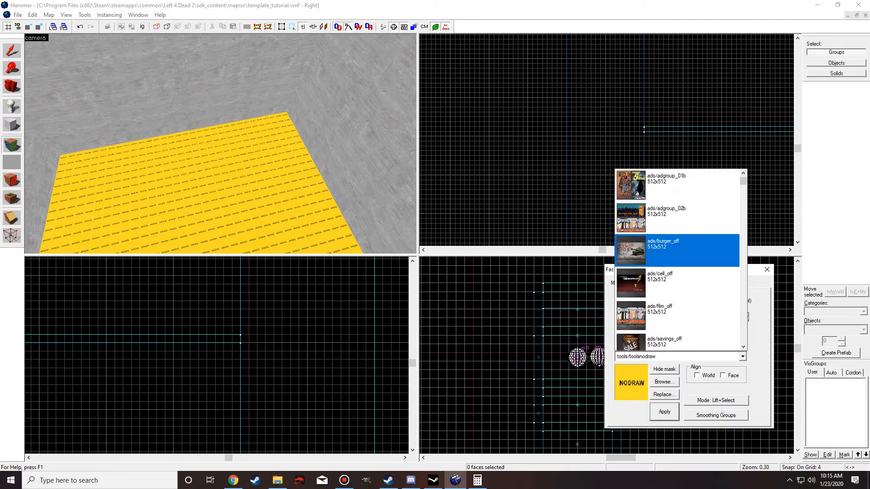
scroll(677, 250, "up", 1)
scroll(678, 250, "down", 1)
scroll(677, 251, "up", 1)
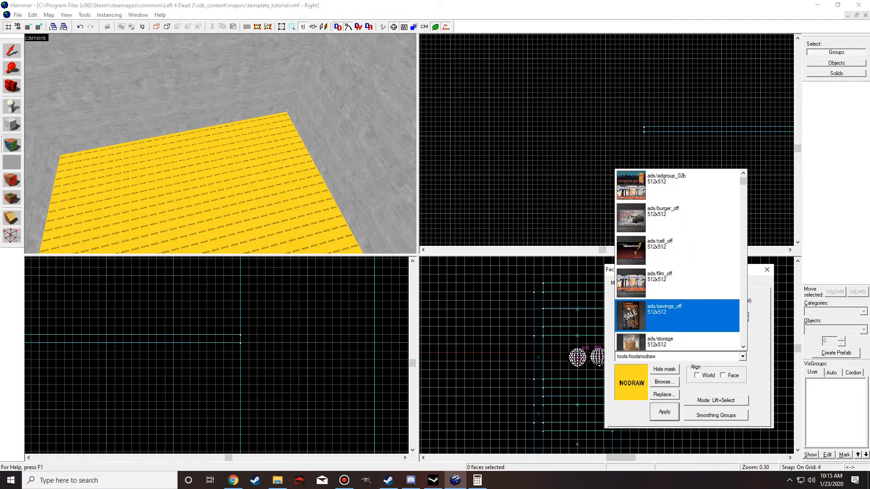
- Filter the textures for "black", choose tools/toolsblack_nofog and apply it to the top face of the nodraw block in the pit
left_click(664, 382)
left_click(664, 382)
type("blakc")
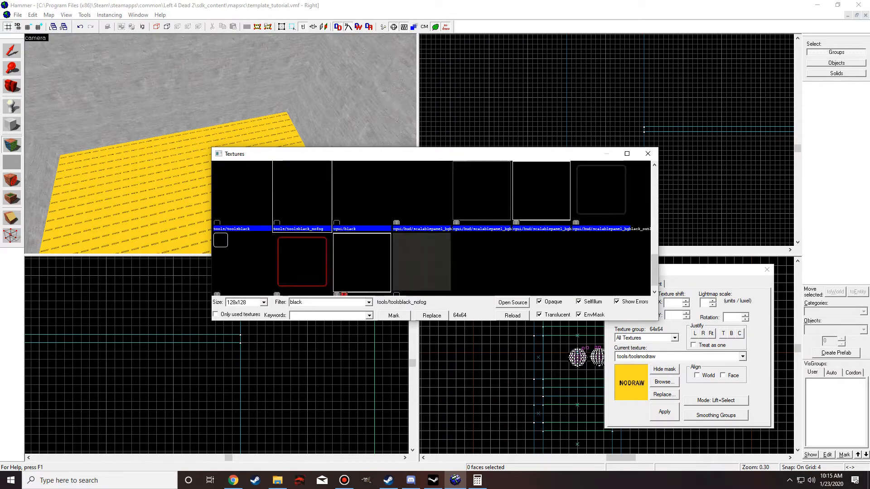
double_click(302, 192)
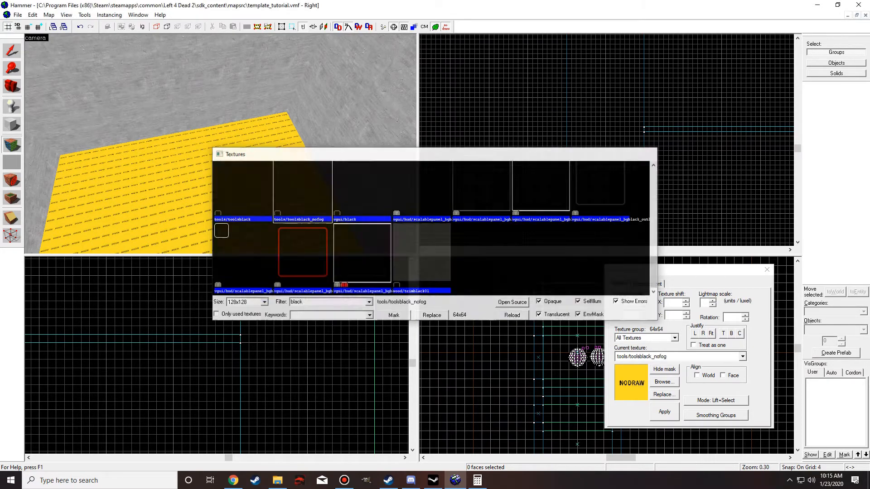
right_click(244, 192)
- Create a power 2 displacement on the pit block's black top face and disable its physics and hull collision
left_click(11, 51)
left_click(136, 181)
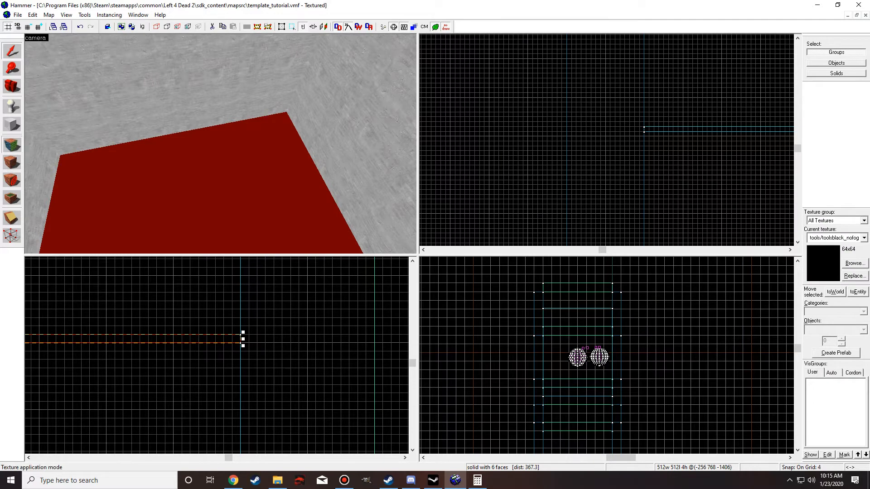
left_click(12, 145)
left_click(647, 284)
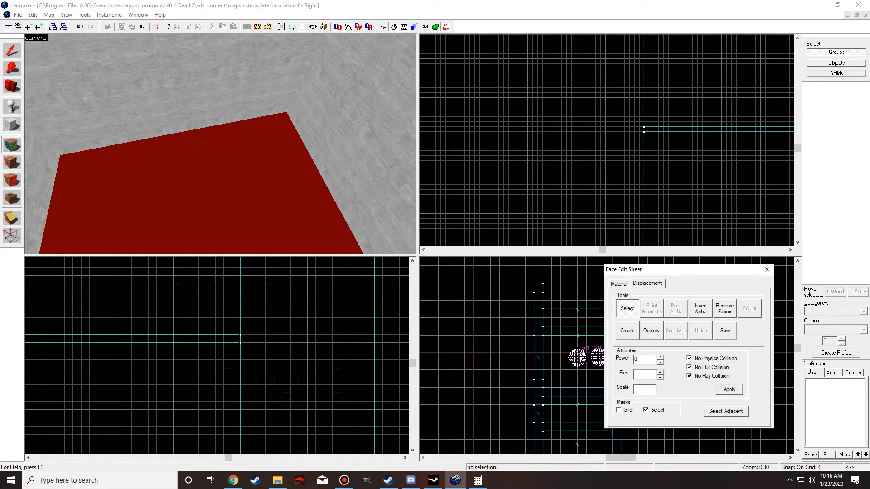
left_click(628, 331)
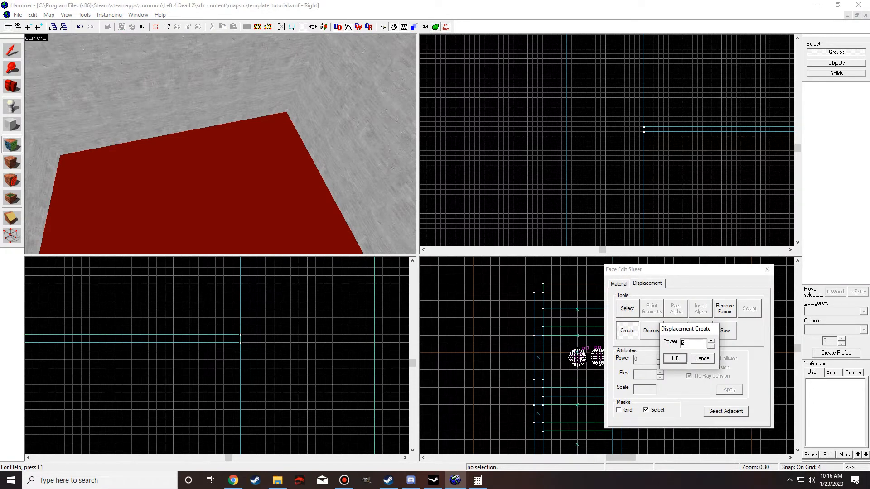
left_click(675, 358)
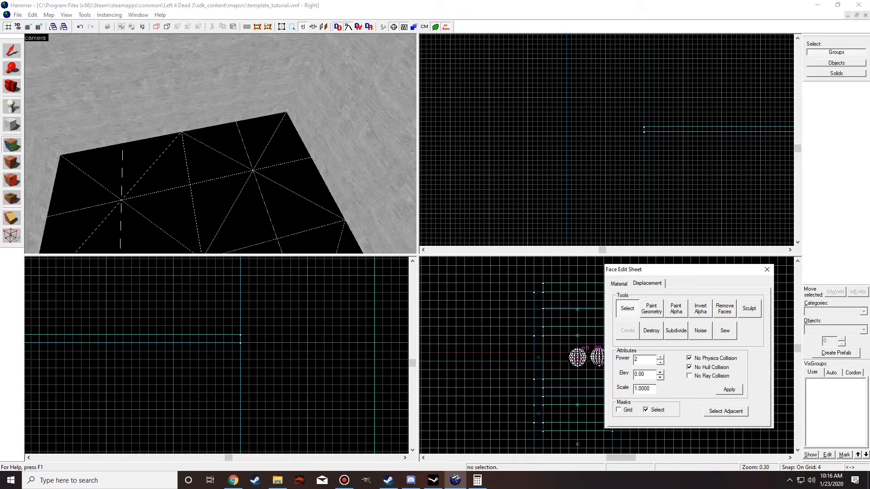
left_click(729, 389)
left_click(12, 50)
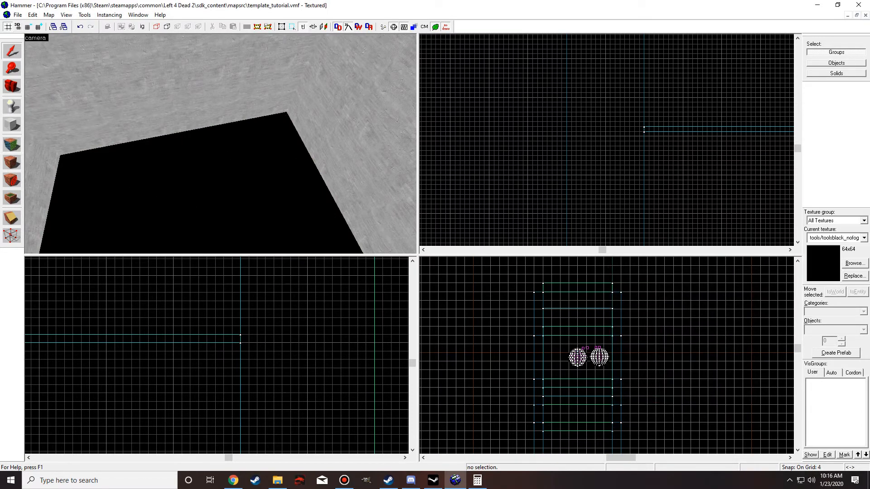
- Filter the textures for "trigger" and make tools/toolstrigger the current texture
key("z")
key("w")
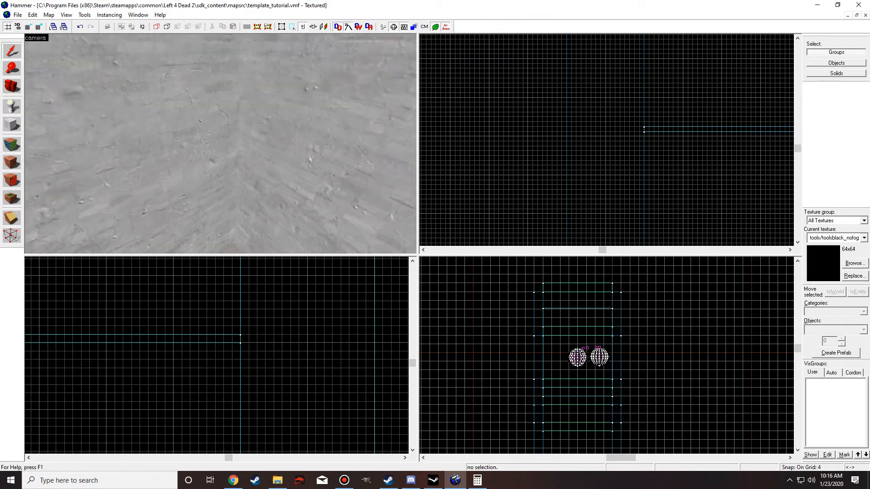
key("w")
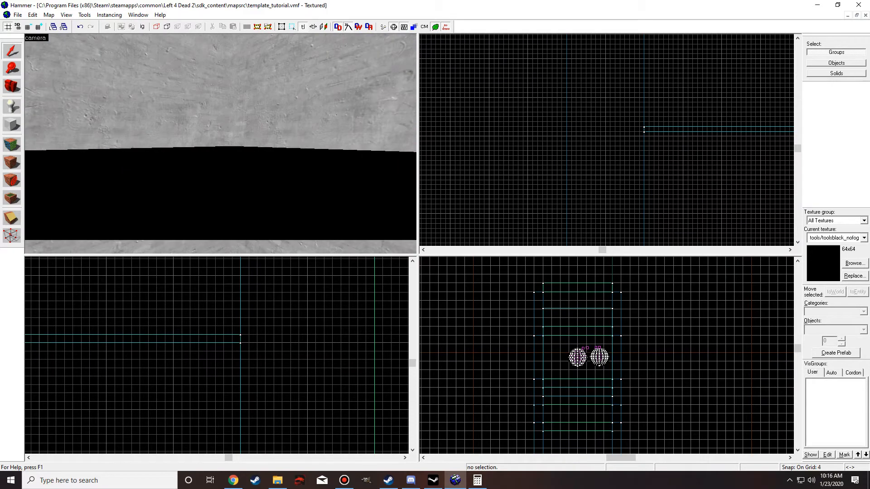
key("w")
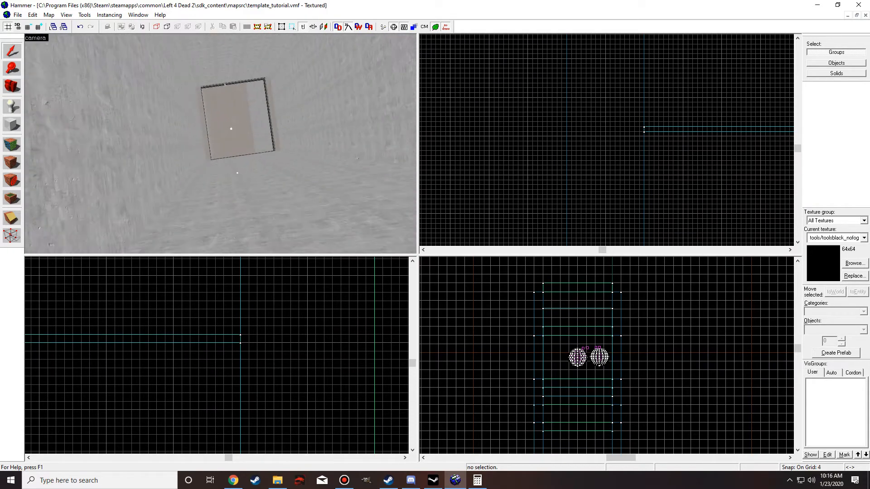
key("w")
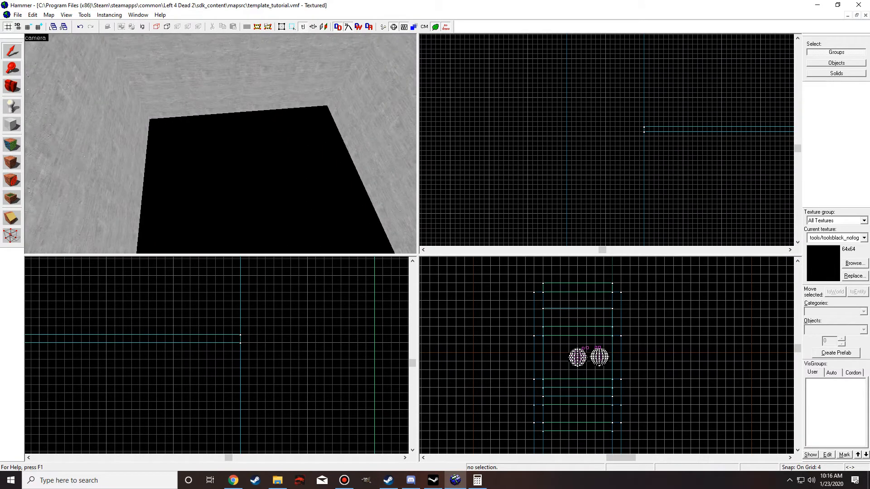
left_click(11, 144)
left_click(664, 382)
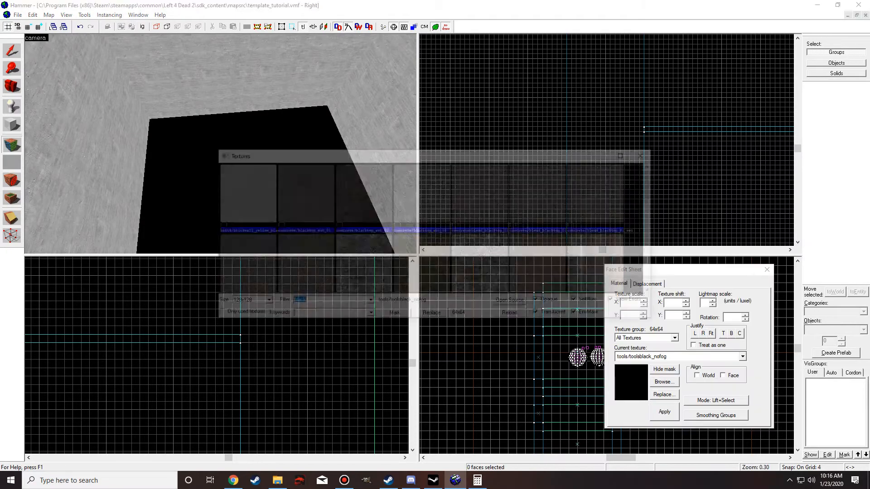
type("triggerger")
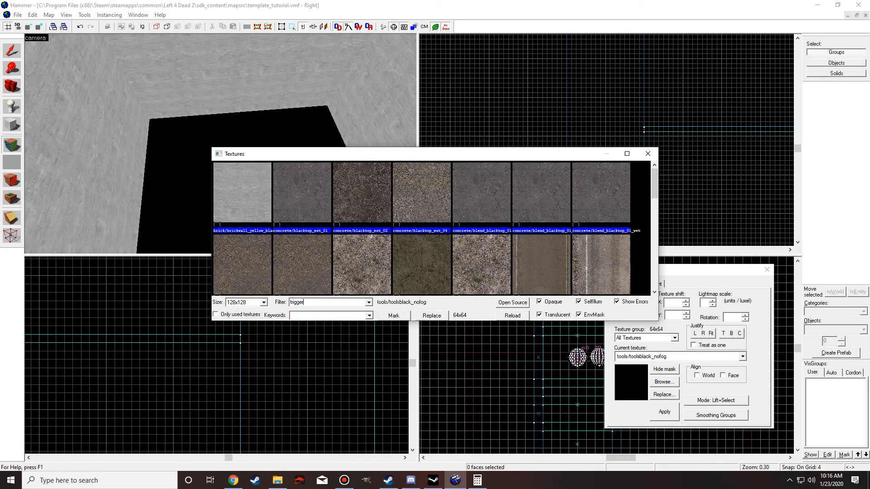
double_click(289, 177)
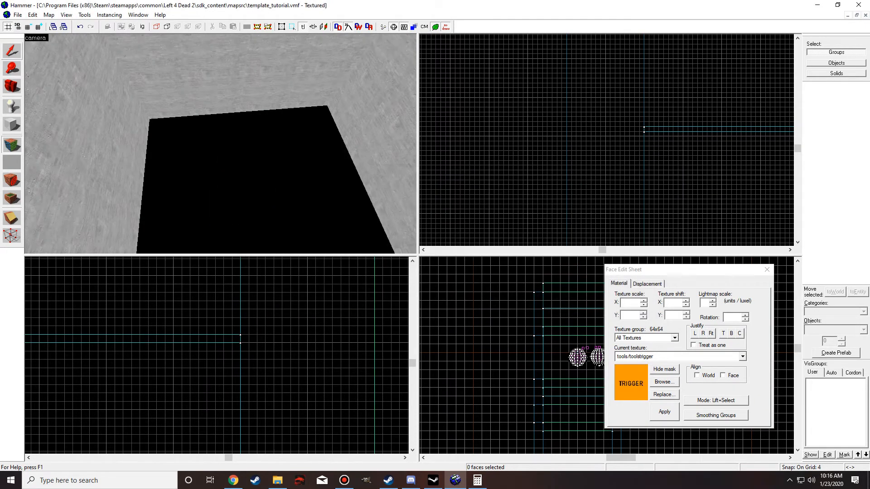
left_click(12, 51)
left_click(191, 154)
scroll(227, 353, "up", 3)
left_click_drag(226, 329, 227, 343, "shift")
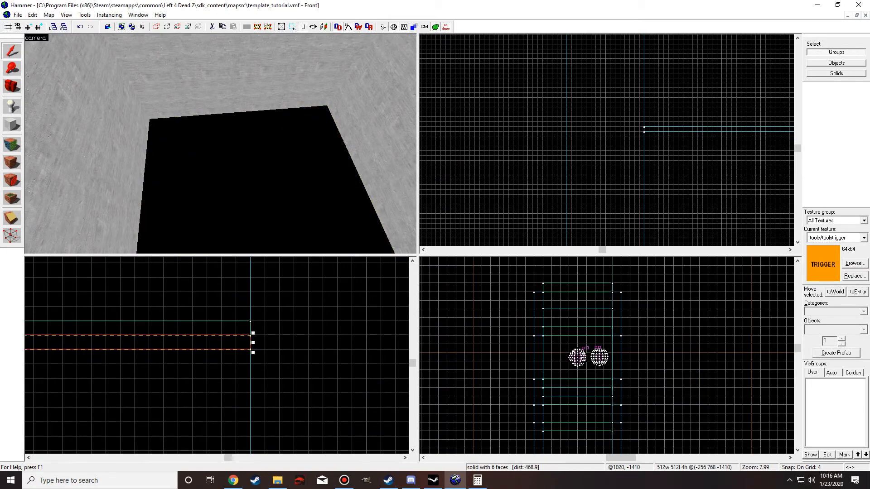
key("z")
key("Delete")
- Create a 512 × 512 × 128 unit trigger-textured block filling the pit beneath the black displacement
key("shift+b")
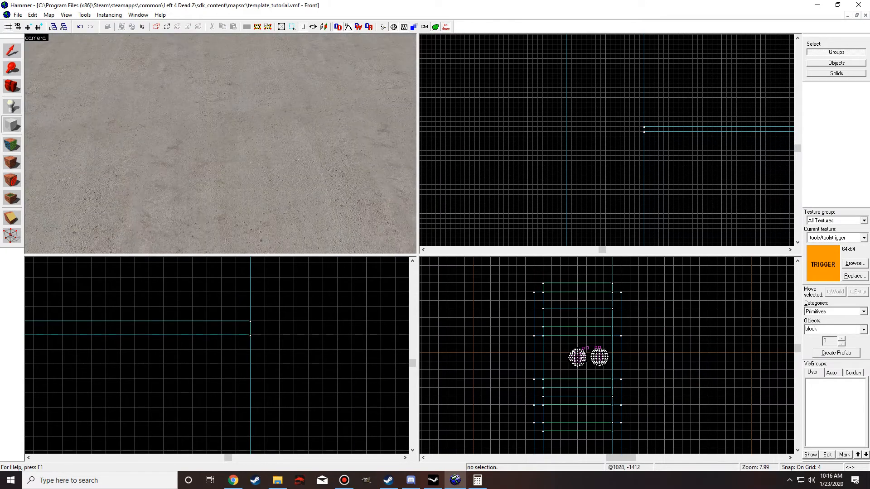
scroll(227, 344, "down", 11)
left_click_drag(251, 336, 267, 443)
scroll(260, 414, "up", 9)
scroll(589, 170, "down", 10)
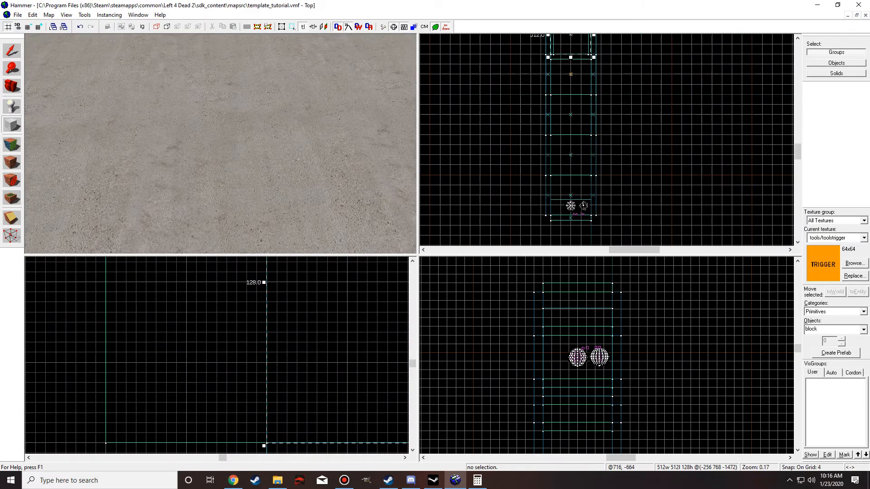
scroll(608, 189, "up", 13)
key("Return")
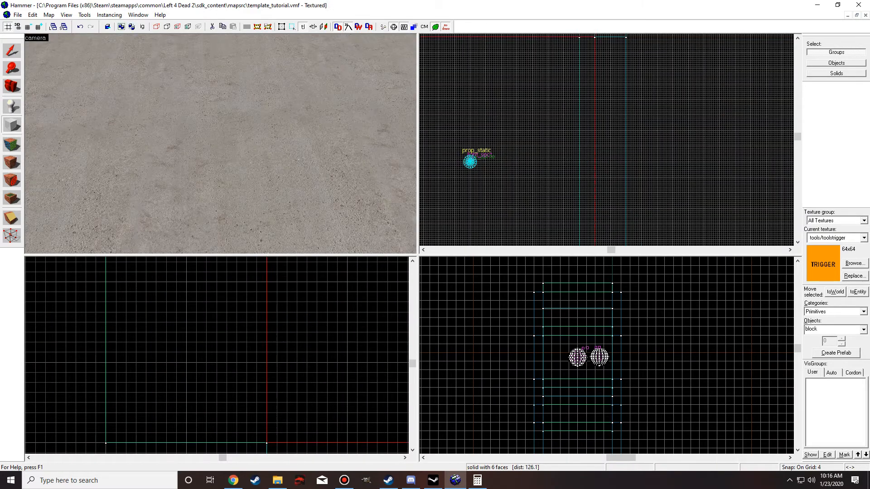
- Tie the trigger-textured block beneath the black displacement to a trigger_hurt entity
key("z")
key("w")
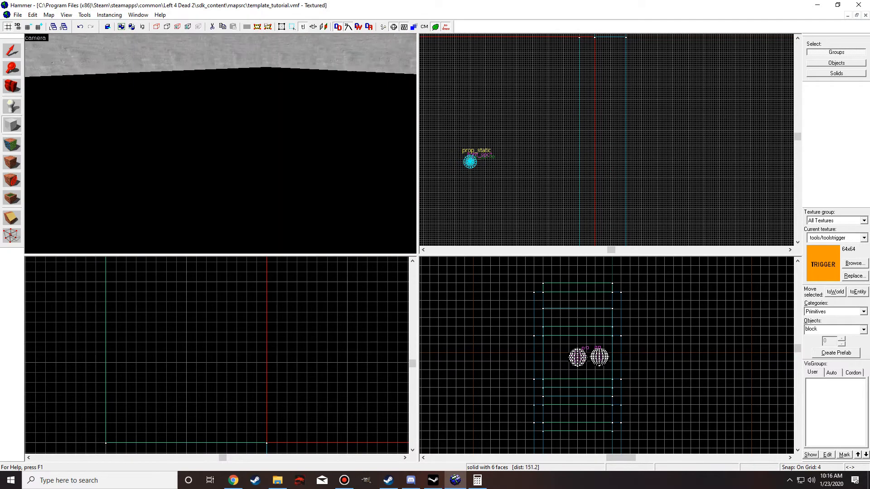
mouse_move(221, 143)
right_mouse_down()
mouse_move(220, 131)
mouse_move(221, 159)
right_mouse_up()
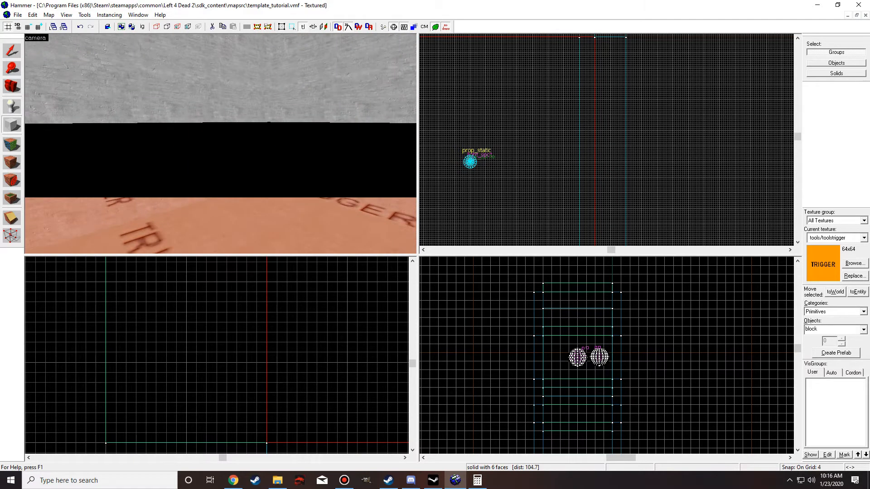
key("shift+s")
key("ctrl+t")
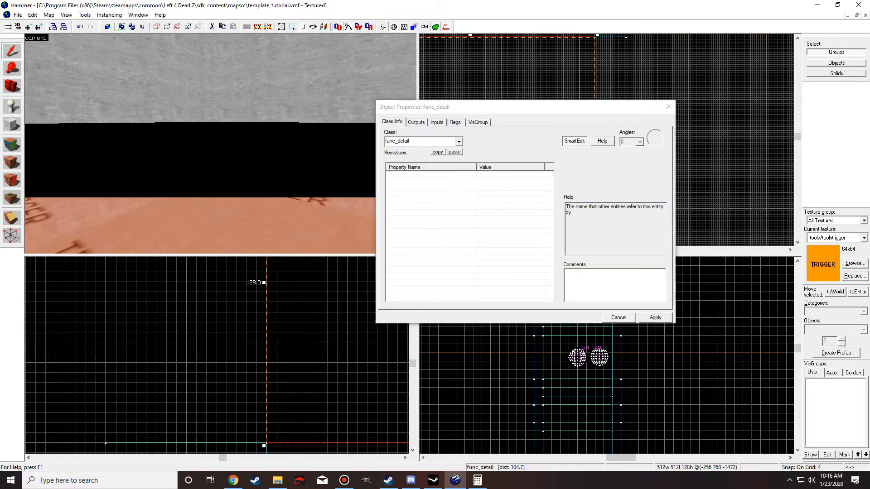
type("hurt")
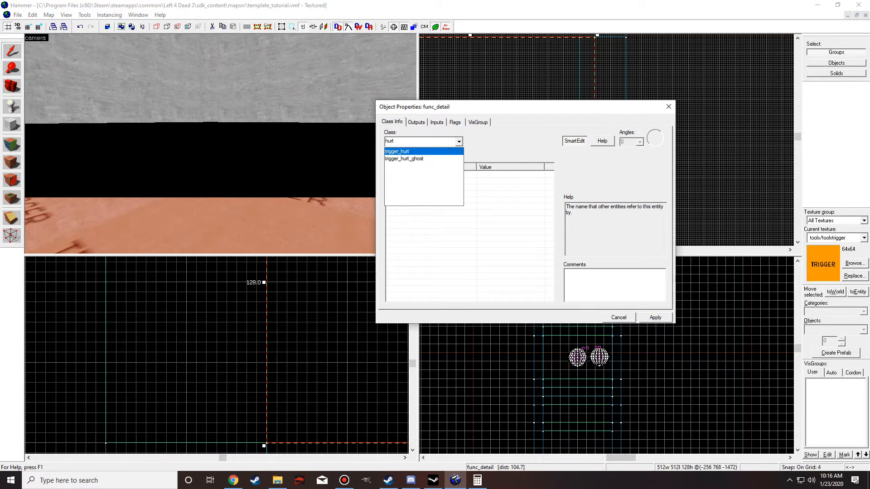
left_click(410, 151)
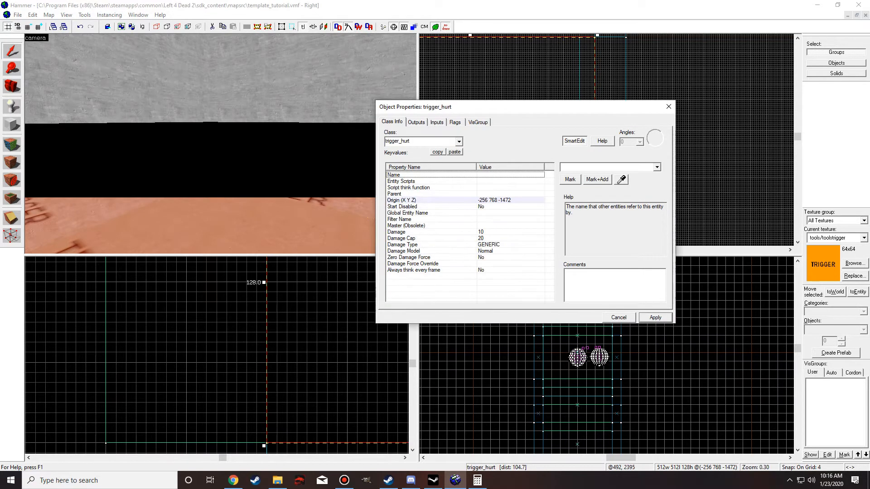
- Set the hurt trigger's Damage Type to BLAST
left_click(421, 245)
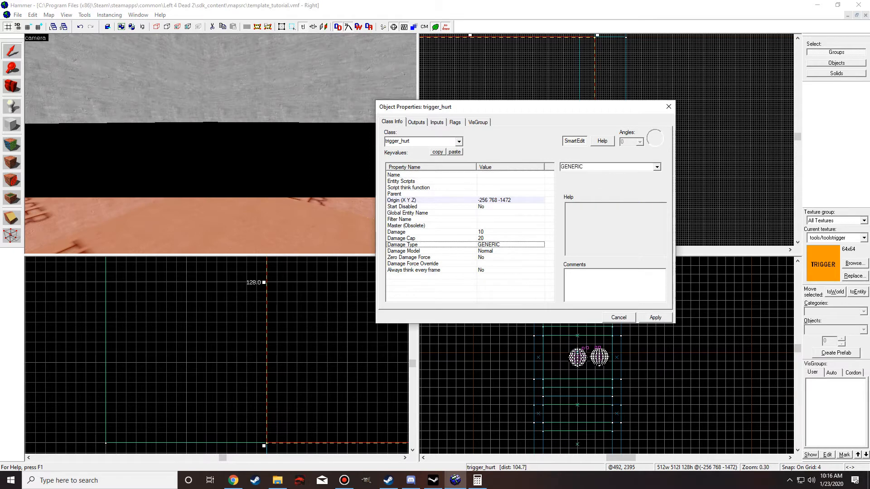
left_click(657, 167)
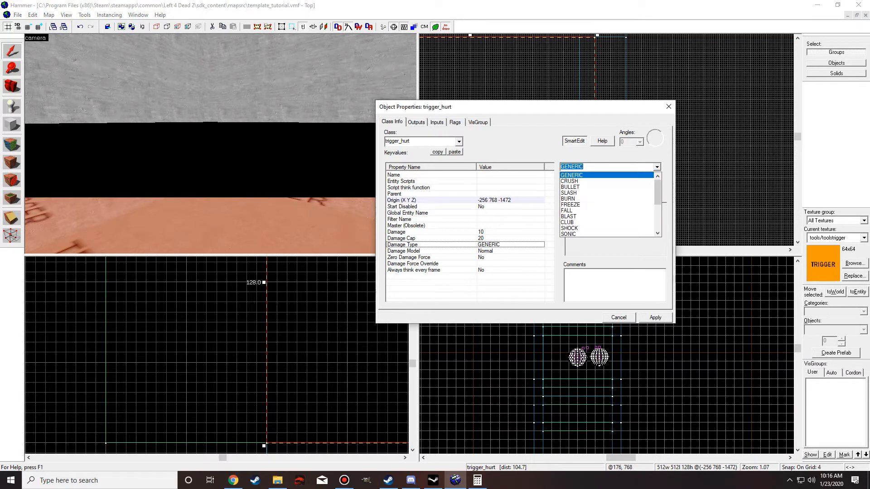
scroll(608, 204, "down", 4)
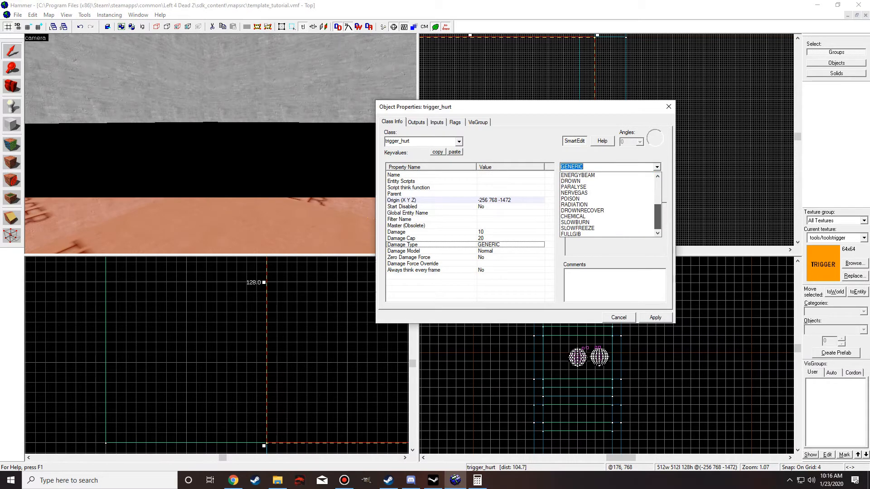
scroll(609, 204, "up", 4)
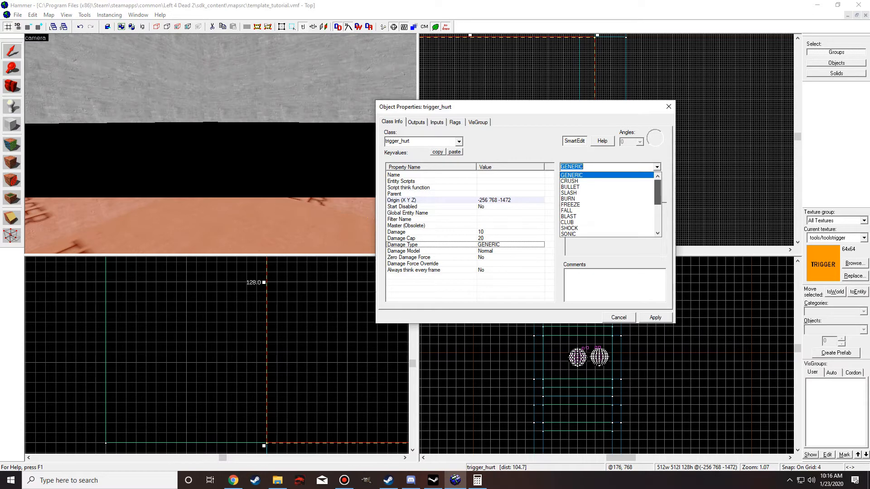
scroll(609, 204, "down", 1)
left_click(598, 199)
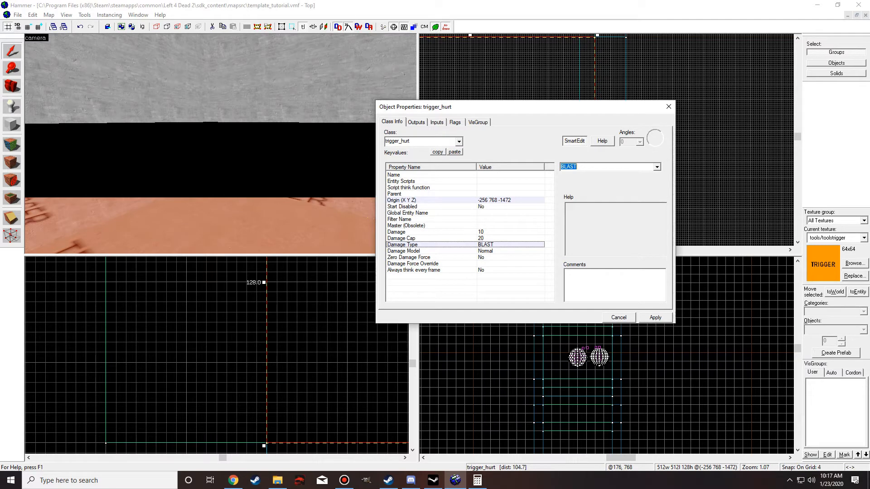
- Set both the Damage and the Damage Cap of the hurt trigger to 5000000
left_click(431, 232)
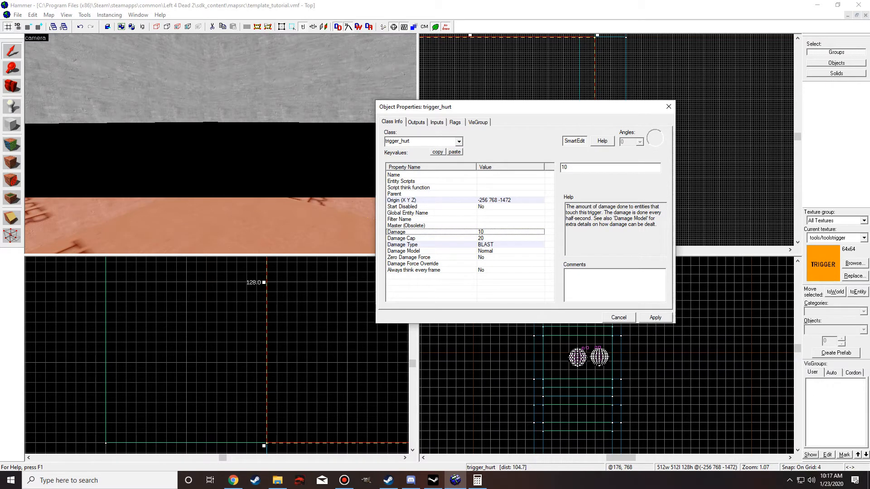
double_click(564, 167)
type("500000")
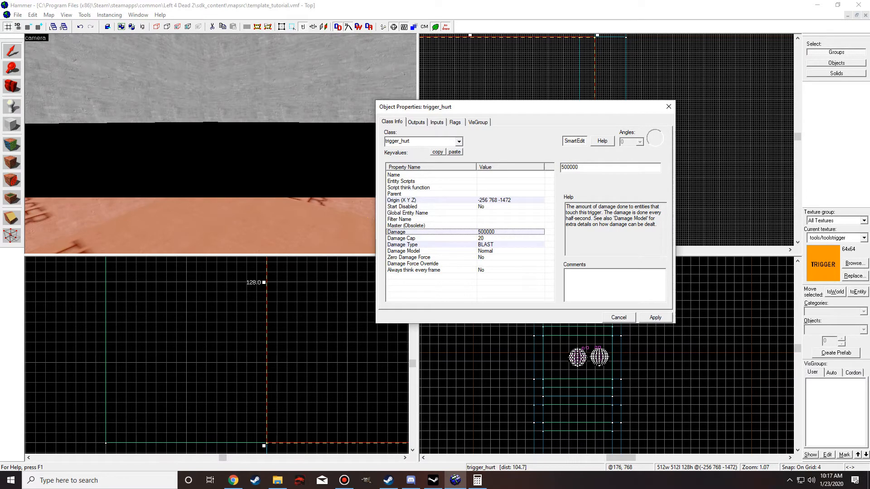
double_click(567, 168)
key("ctrl+c")
left_click(404, 238)
double_click(564, 167)
key("ctrl+v")
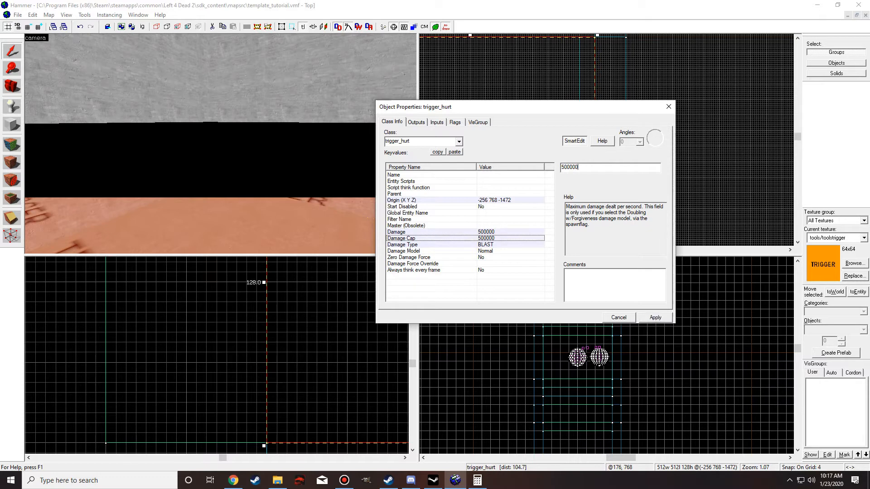
left_click(403, 232)
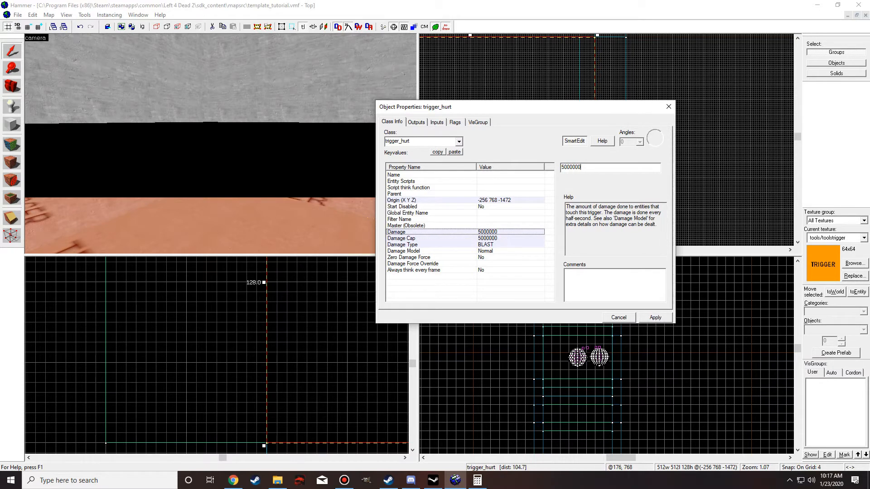
- Enable the NPCs, Pushables, Physics Objects, Physics debris and Everything flags for the hurt trigger, apply the properties and close them
left_click(455, 122)
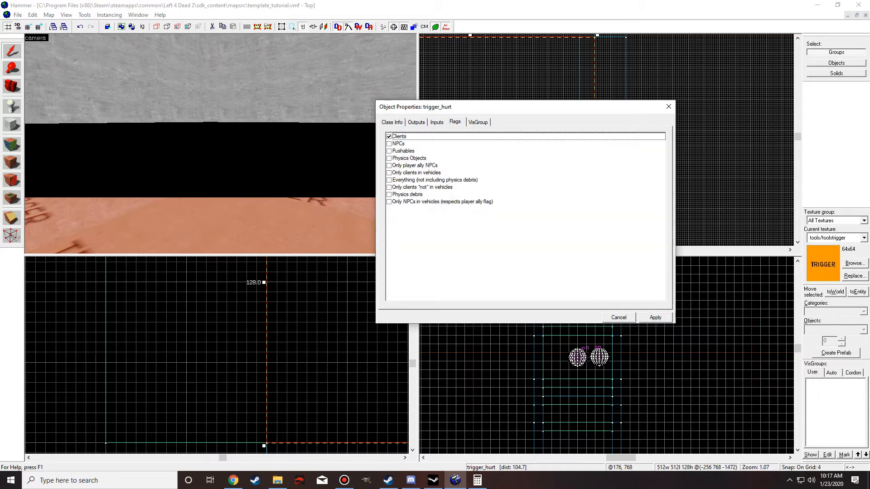
left_click(389, 144)
left_click(389, 150)
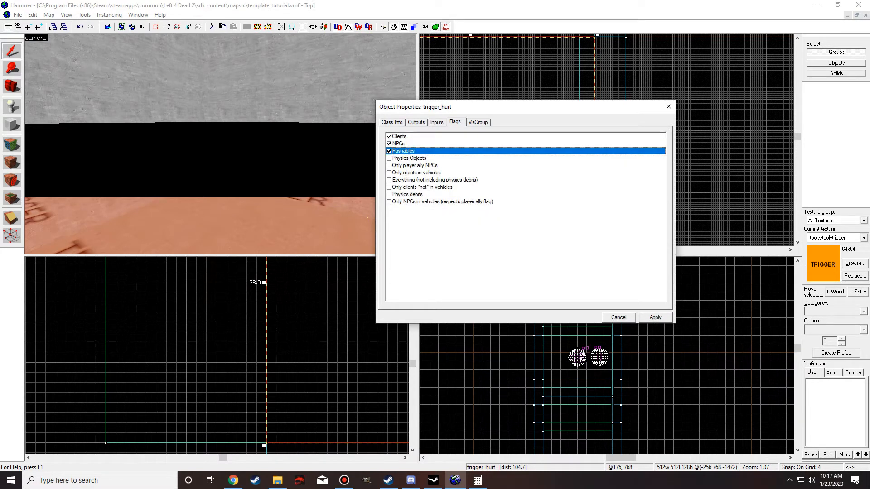
left_click(389, 159)
left_click(389, 194)
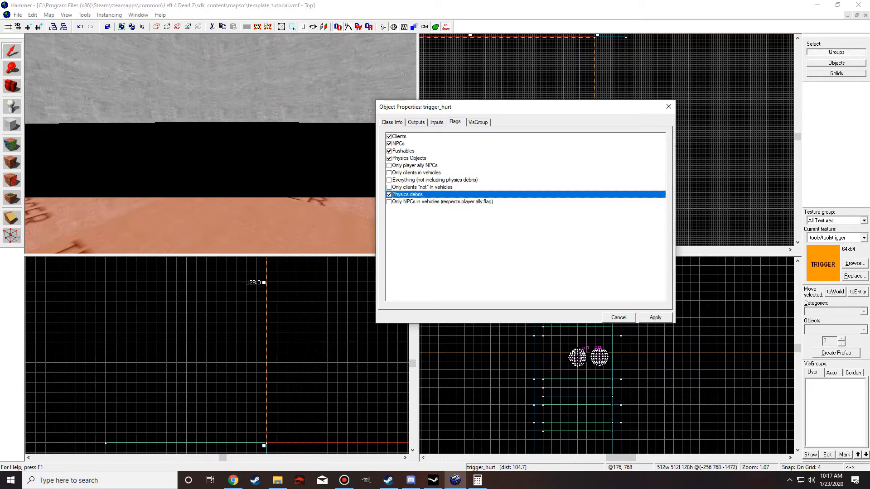
left_click(390, 180)
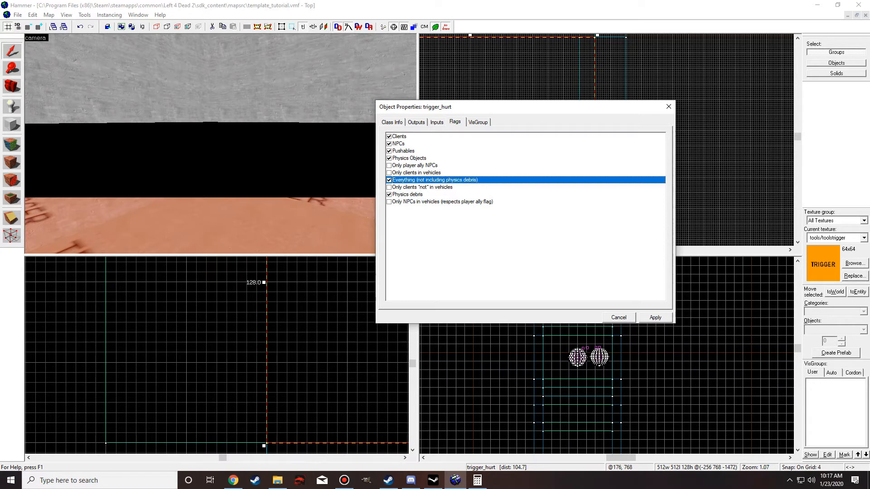
left_click(392, 122)
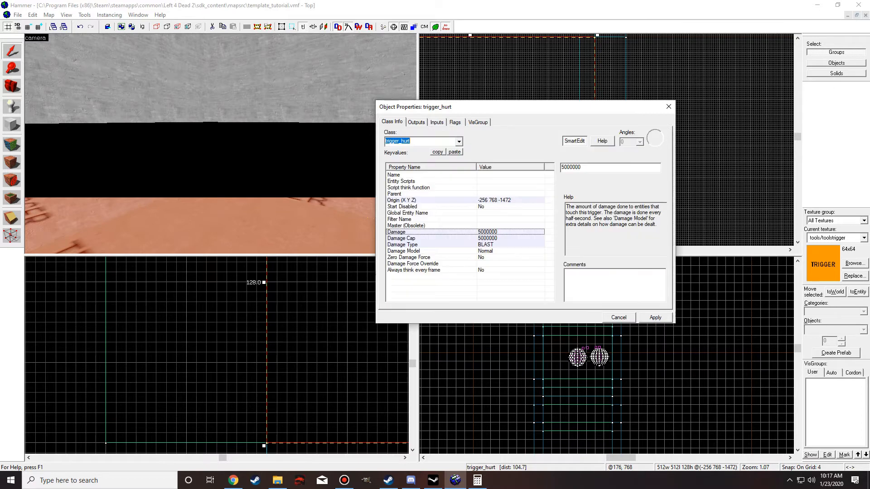
left_click(655, 317)
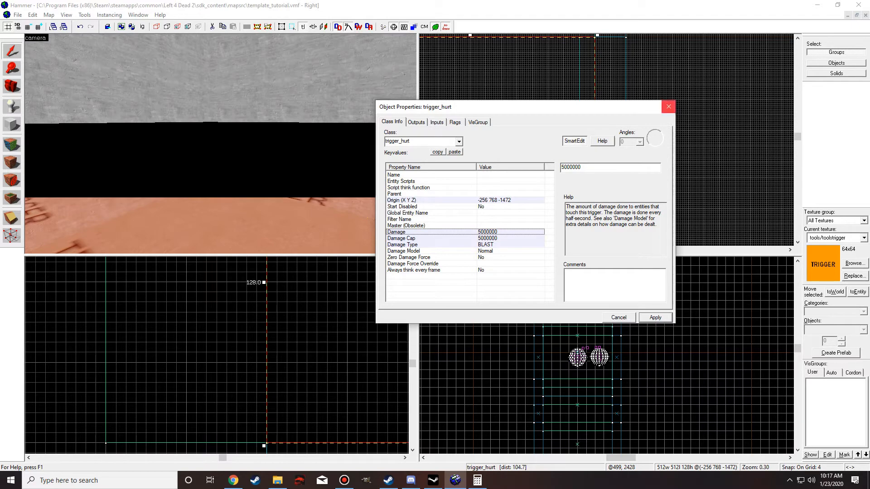
left_click(668, 107)
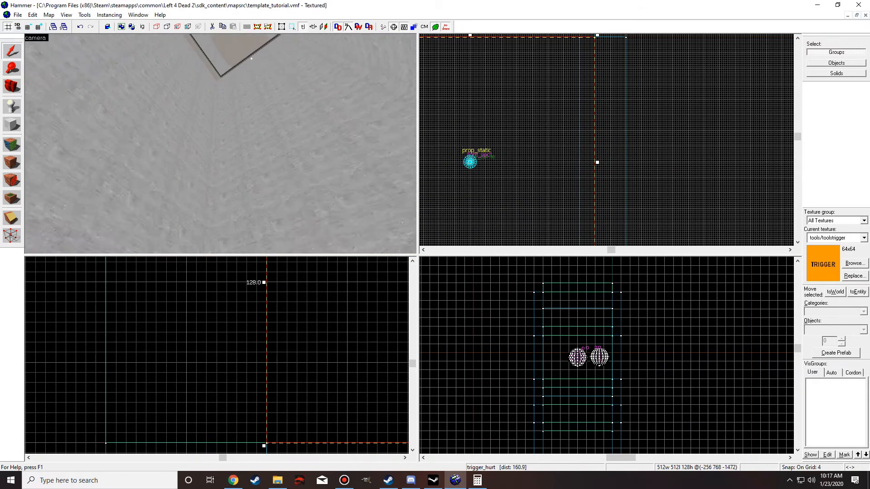
- Examine the pit in 3D, comparing the black displacement surface with the hurt trigger beneath it
key("w")
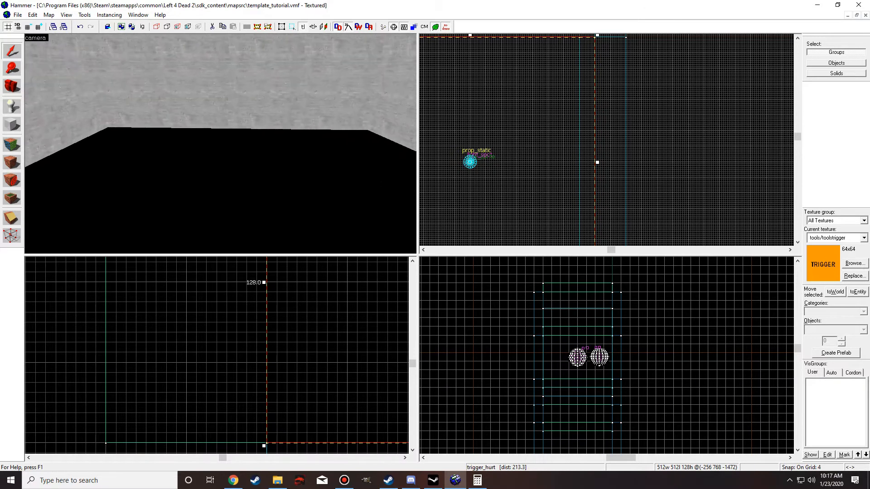
key("w")
key("w")
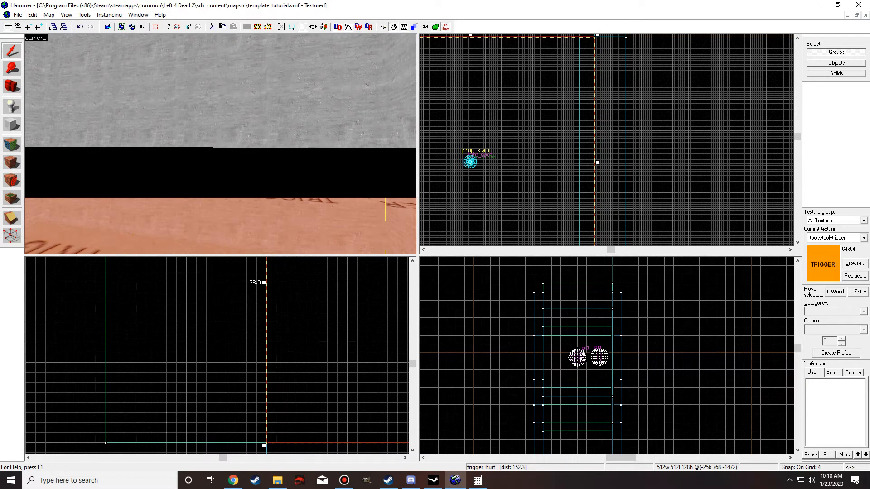
key("w")
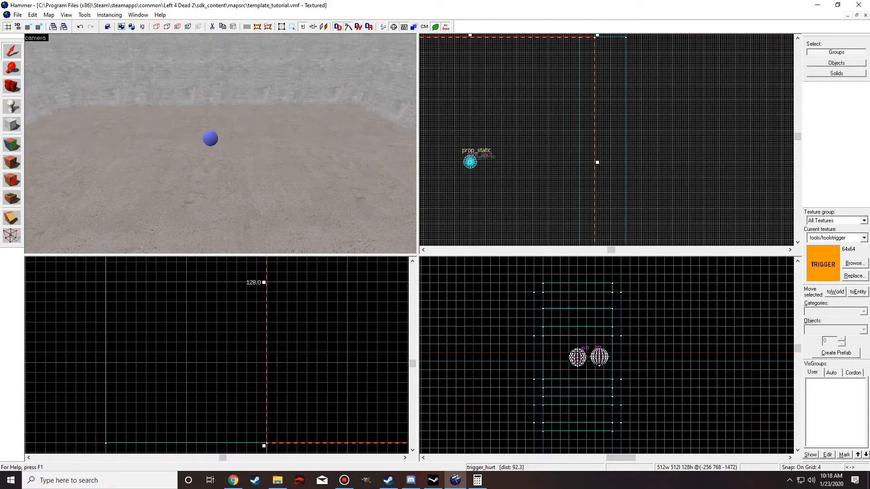
key("w")
key("Page_Up")
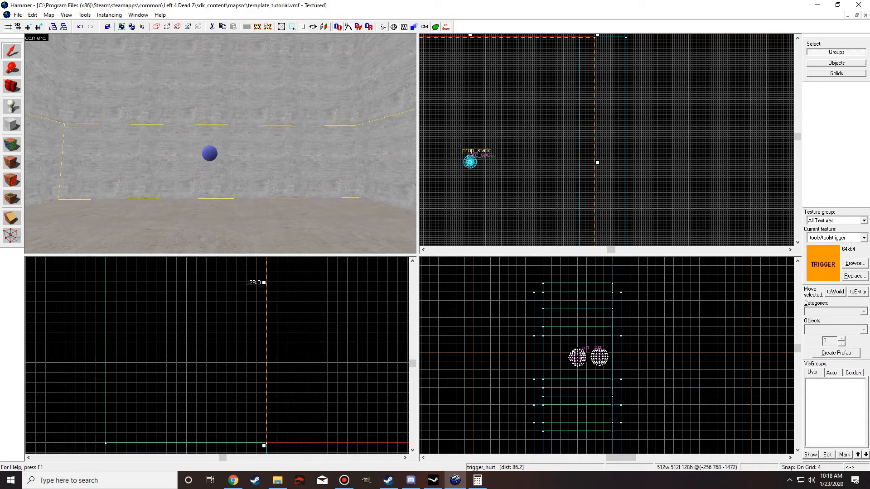
key("z")
key("w")
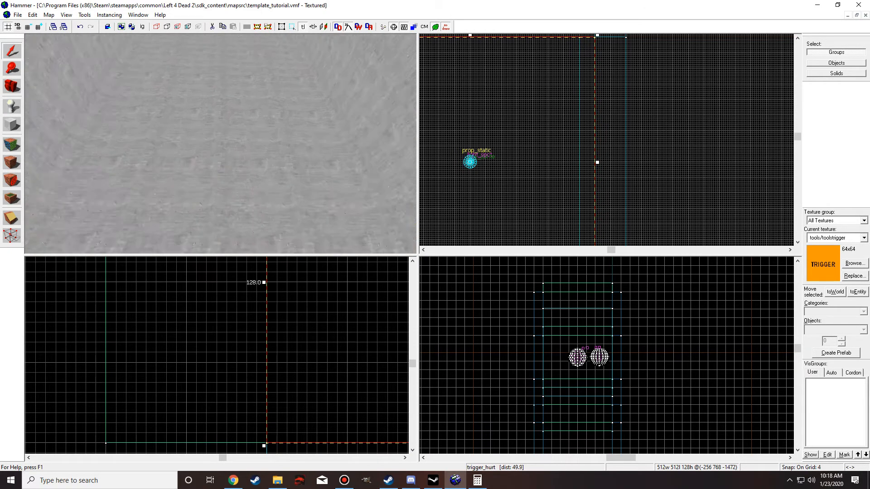
key("z")
scroll(293, 356, "down", 6)
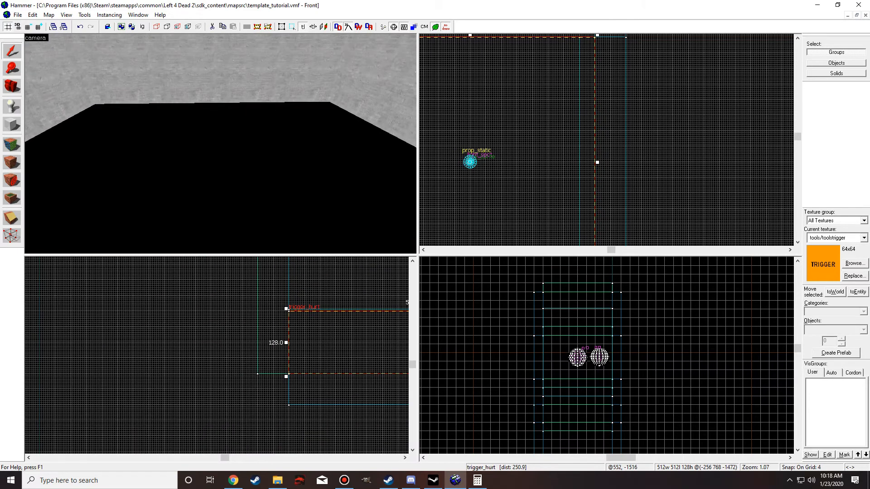
scroll(210, 392, "up", 6)
left_click_drag(311, 343, 310, 333, "shift")
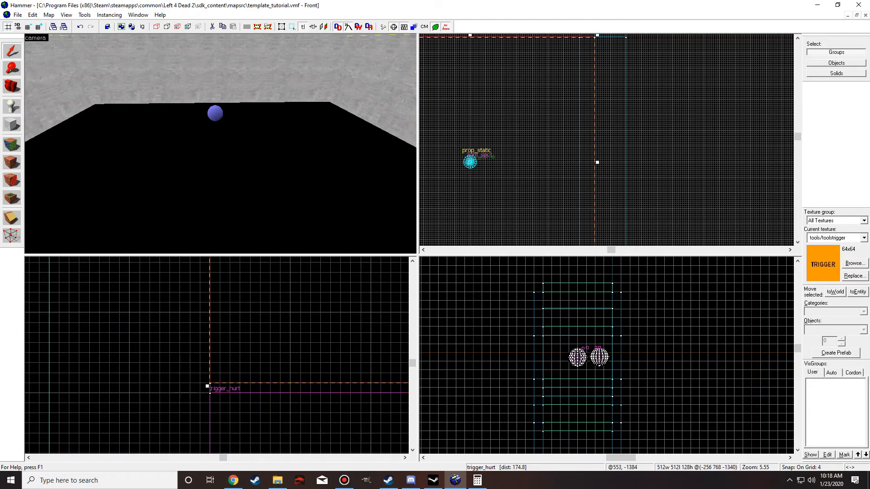
- Examine the duplicated hurt trigger in 3D from above and inside, checking its placement over the black pit bottom
key("z")
key("w")
key("d")
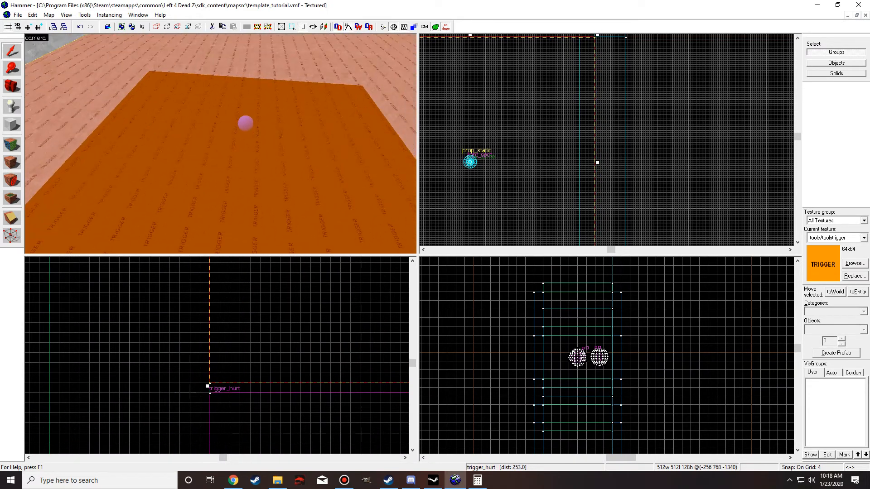
key("a")
key("d")
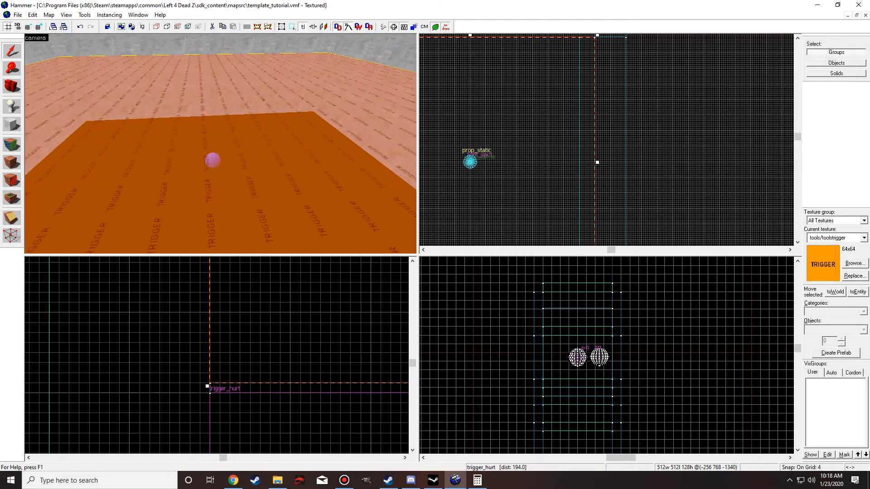
key("w")
key("s")
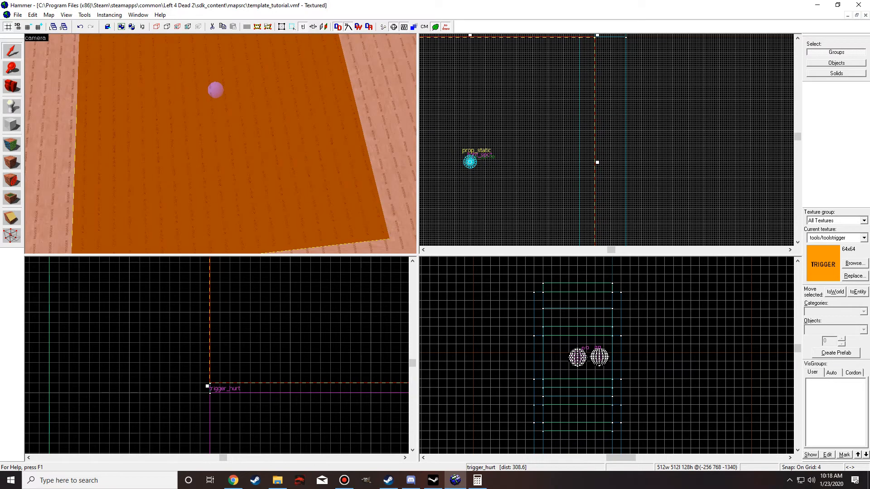
key("w")
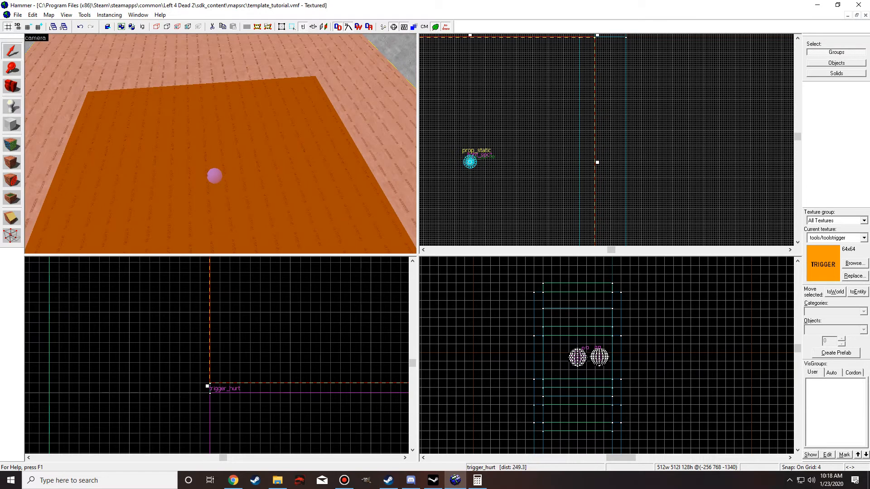
key("Page_Up")
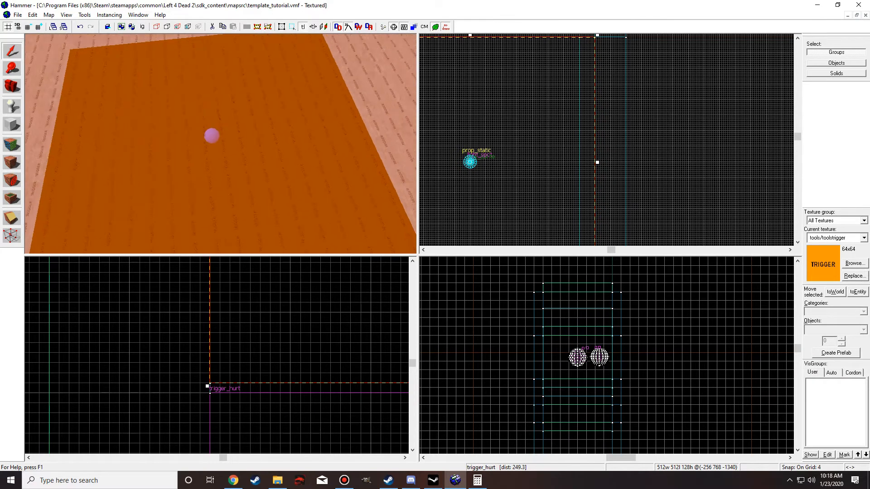
key("s")
key("Up")
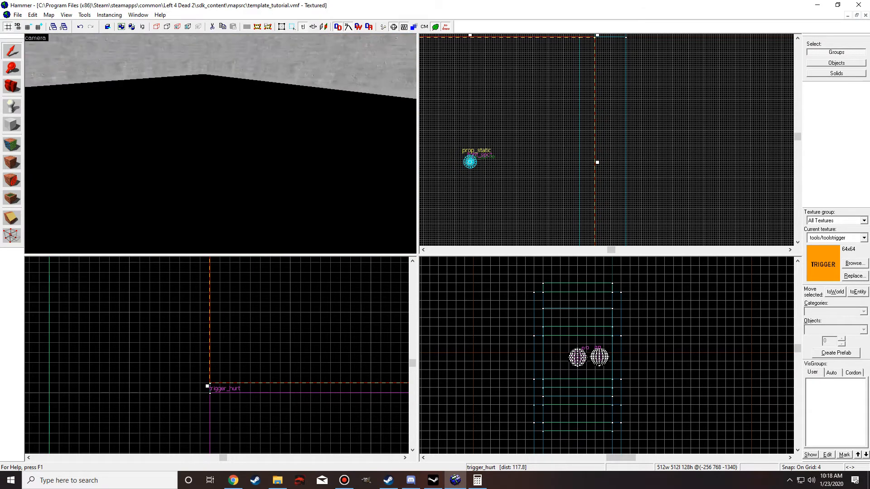
key("a")
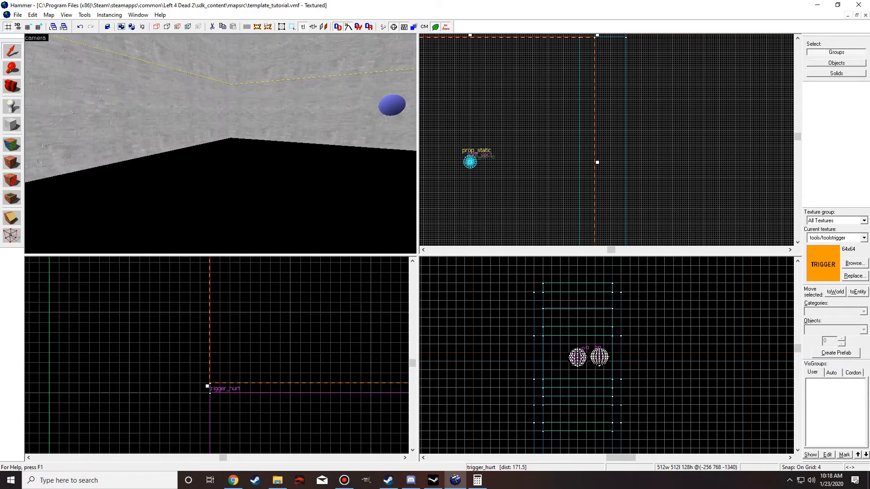
- Set the duplicated hurt trigger's damage type to GENERIC
key("w")
key("alt+Return")
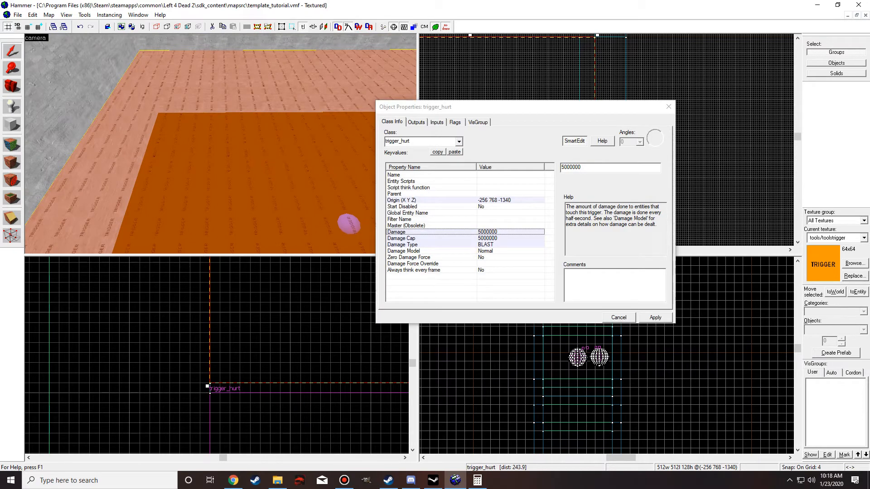
left_click(465, 245)
left_click(657, 167)
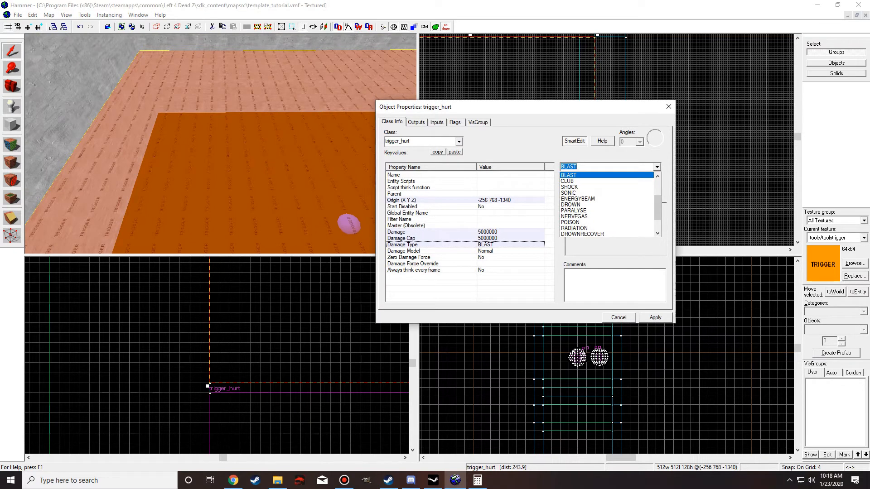
scroll(607, 204, "up", 3)
left_click(572, 175)
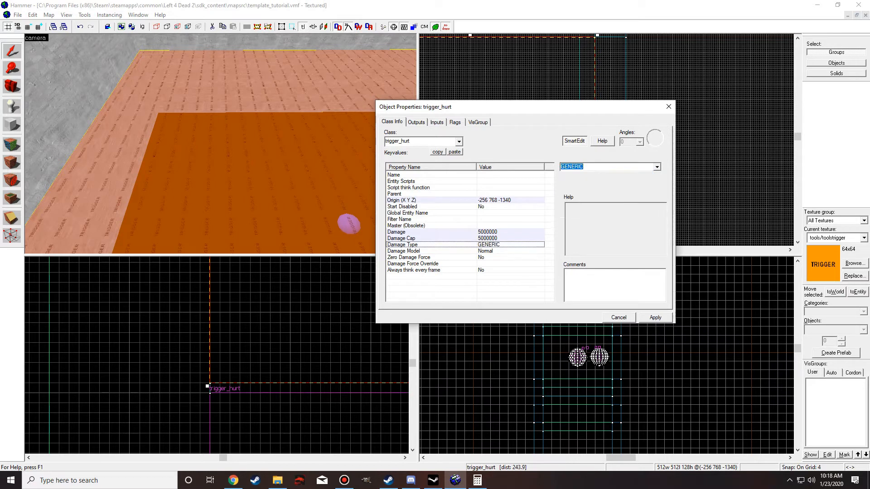
- Set the hurt trigger's Damage and Damage Cap to 5000 and review its flags
left_click(397, 232)
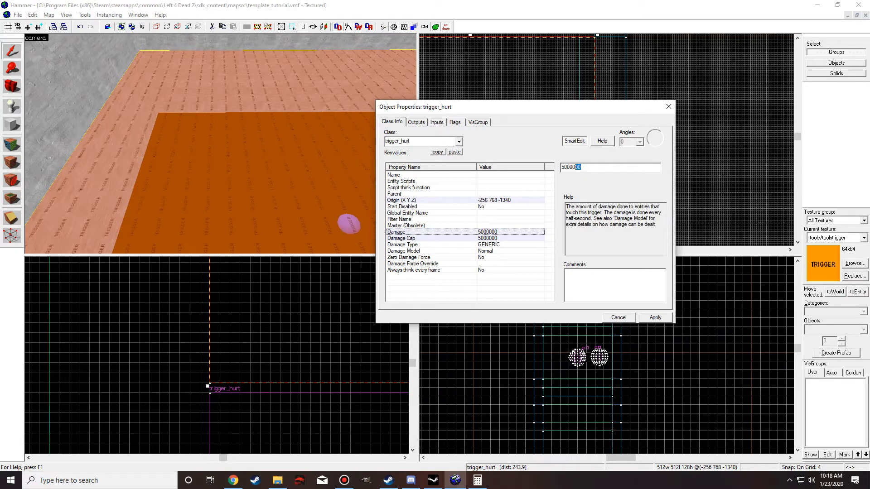
left_click(401, 238)
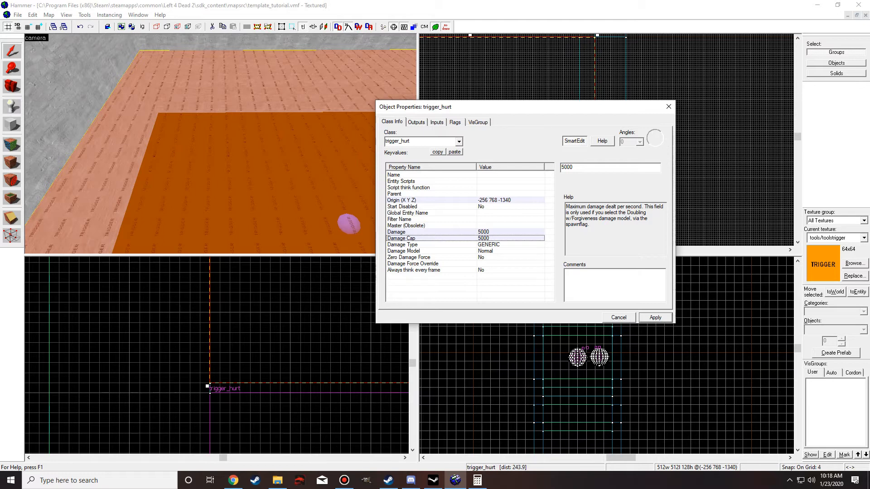
left_click(455, 122)
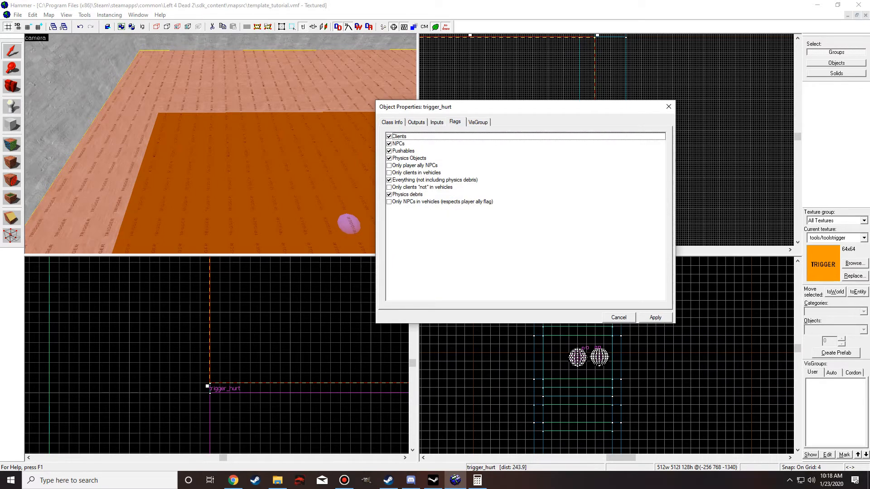
left_click(392, 122)
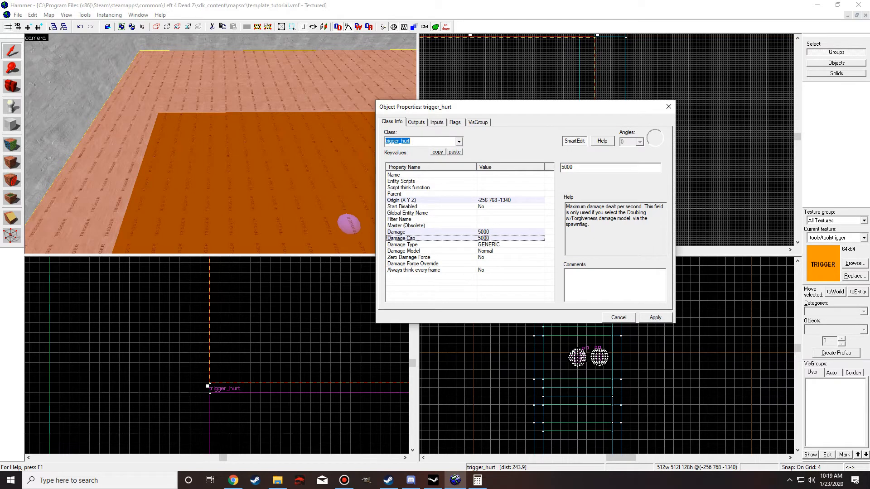
- Set the hurt trigger's Damage Cap and Damage to 10000 and apply the change
left_click_drag(562, 167, 565, 167)
left_click(483, 232)
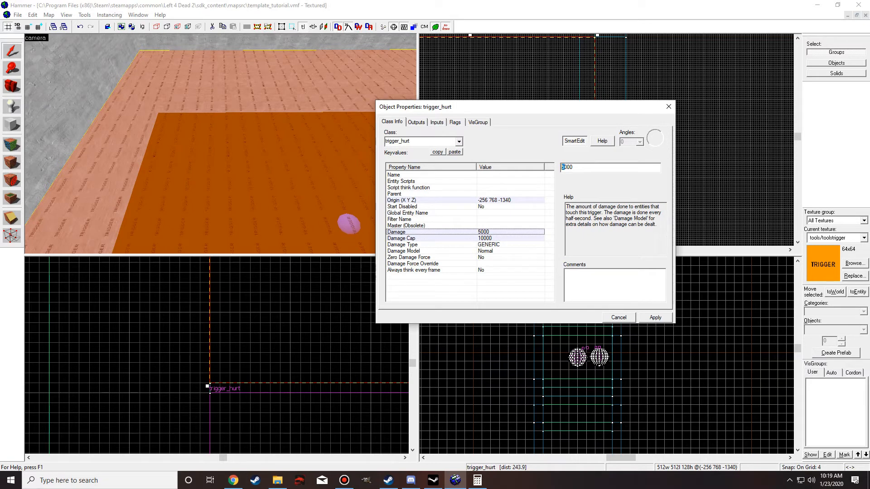
left_click(656, 318)
- Set Zero Damage Force to Yes for the hurt trigger and apply the change
left_click(409, 257)
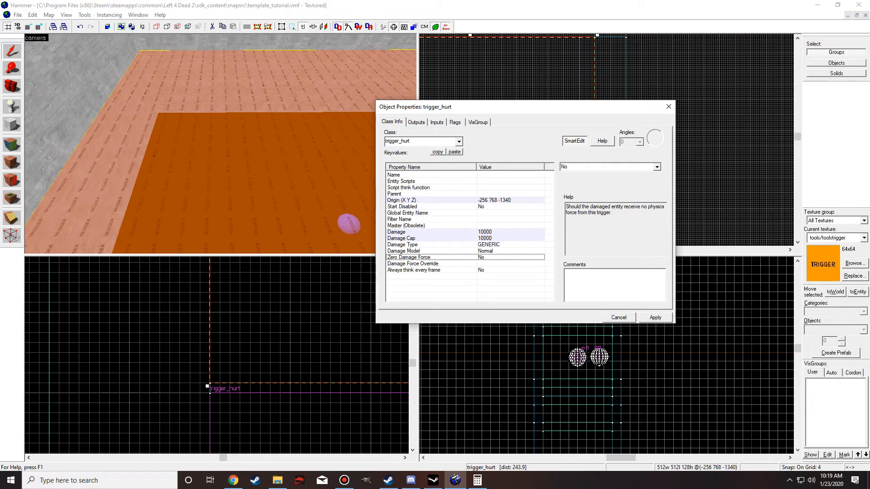
left_click(656, 167)
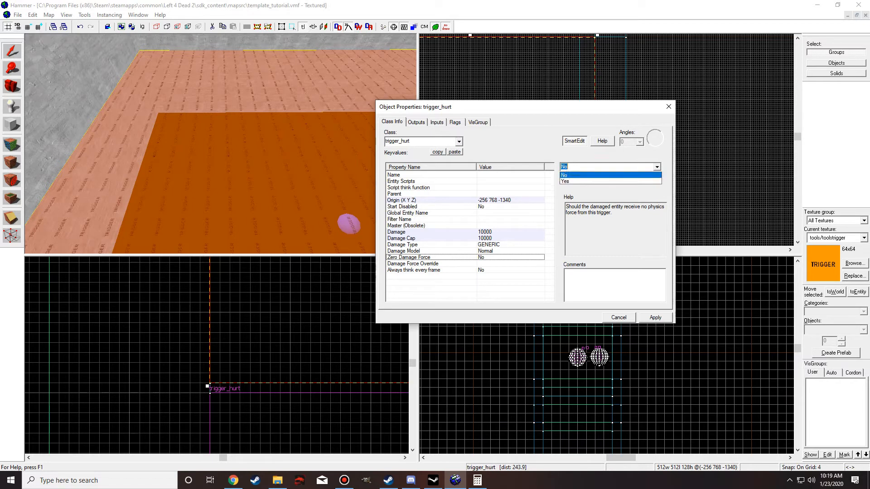
key("Down")
key("Return")
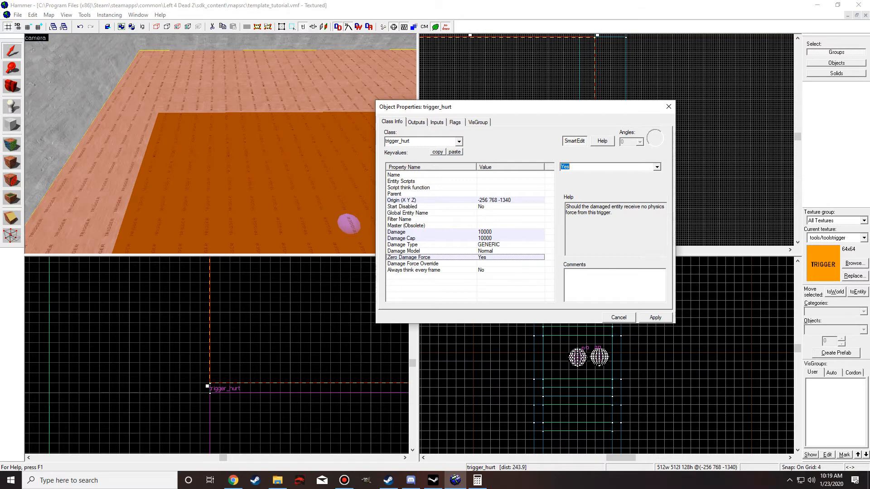
left_click(655, 317)
- Review the hurt trigger's enabled flags, close its properties and clear the selection
left_click(455, 122)
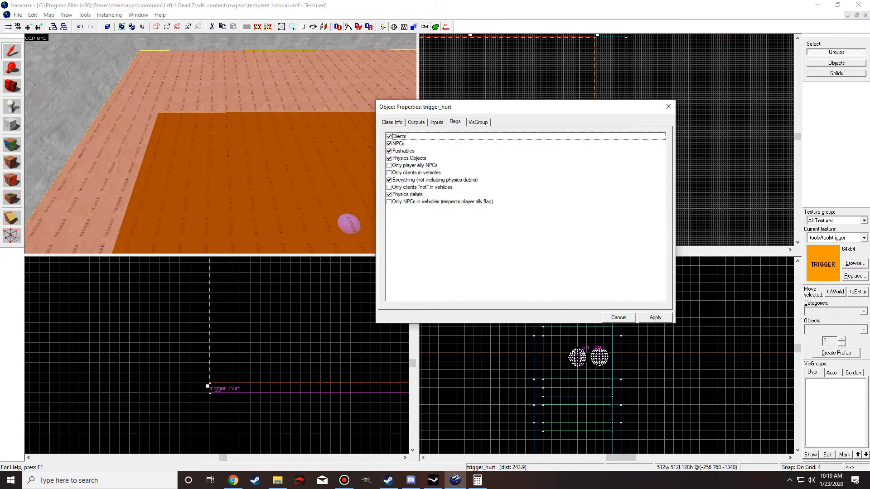
left_click(392, 123)
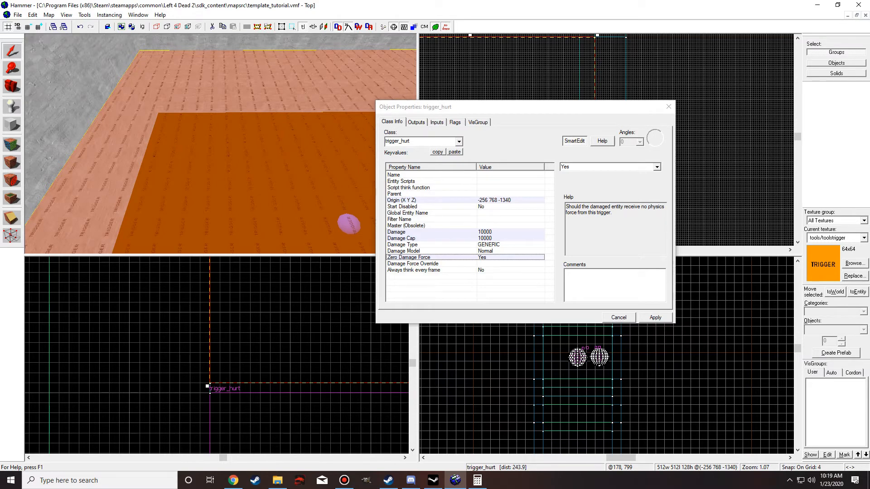
left_click(668, 107)
key("Escape")
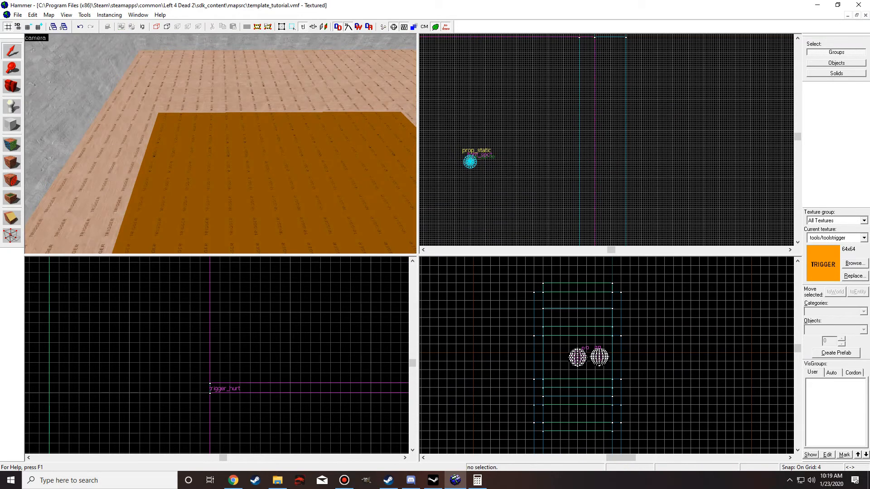
- Inspect the pit in 3D from below and above, save the map and run it in Left 4 Dead 2
key("z")
key("w")
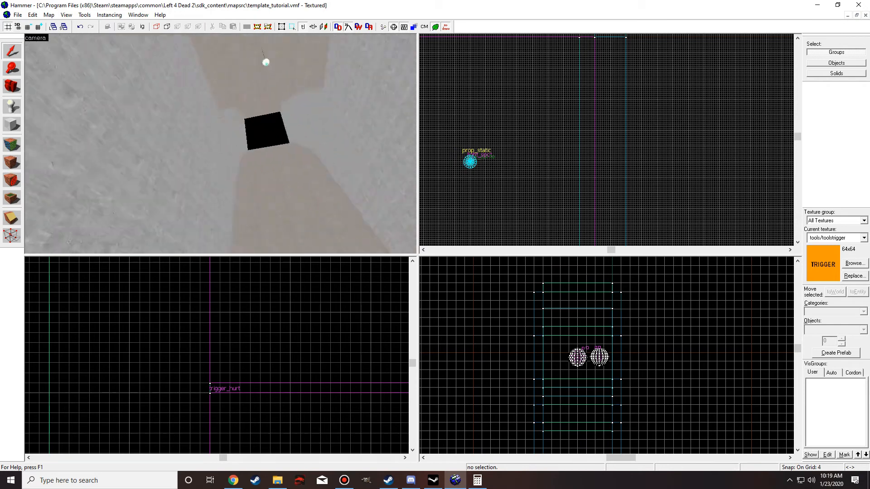
key("w")
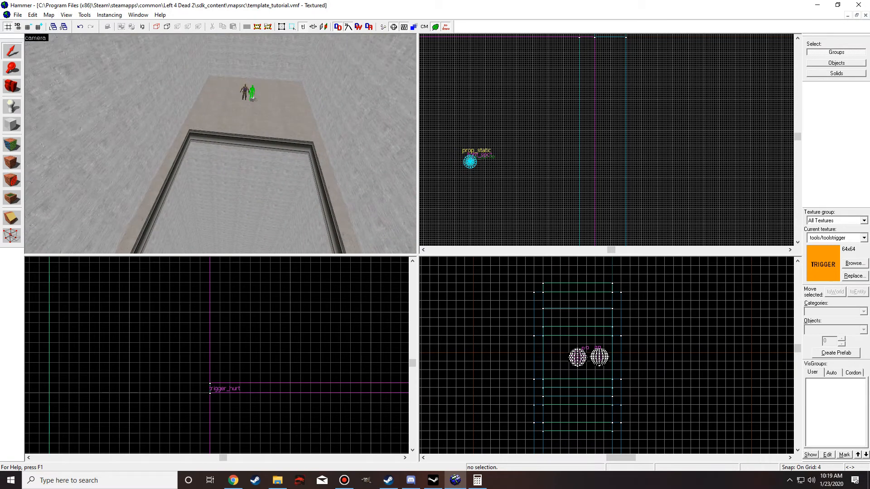
left_click(18, 15)
left_click(32, 55)
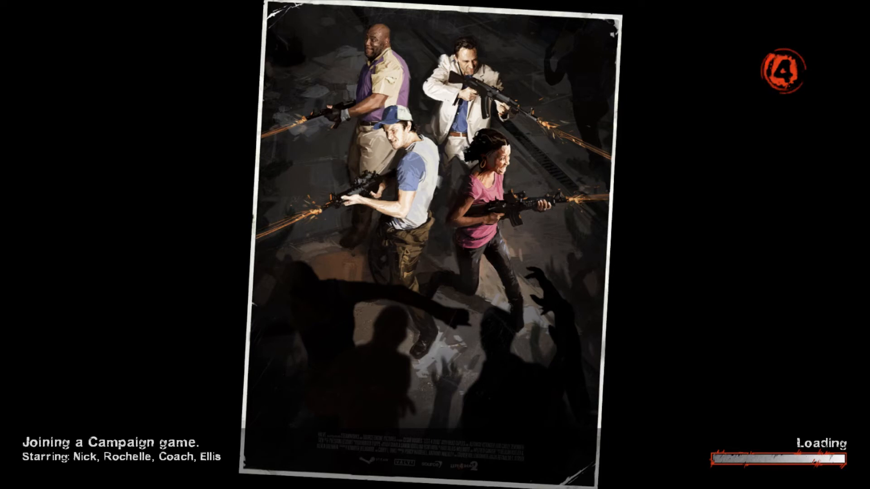
key("Return")
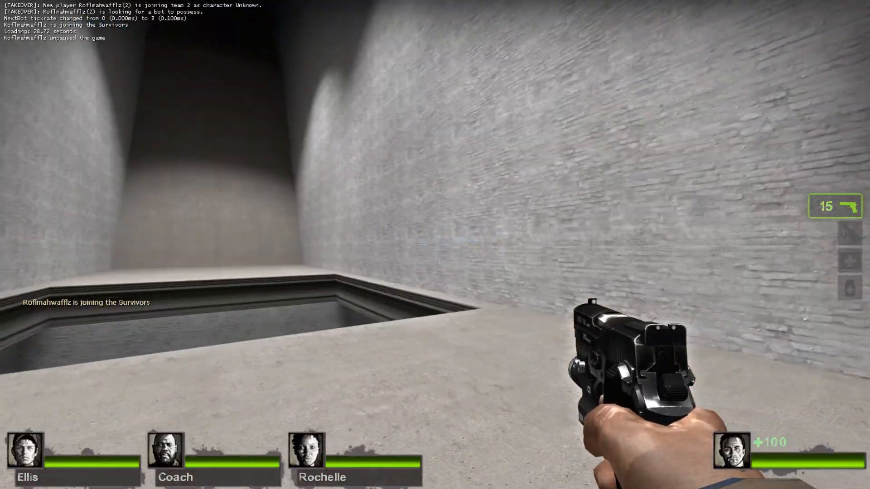
- Walk along the pit's edge in the game and watch the boulders fall in
key("w")
key("d")
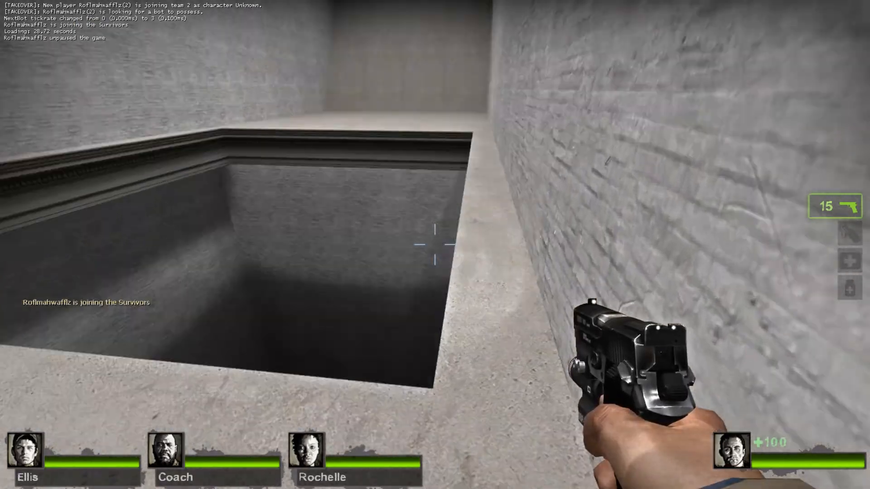
key("w")
key("ctrl")
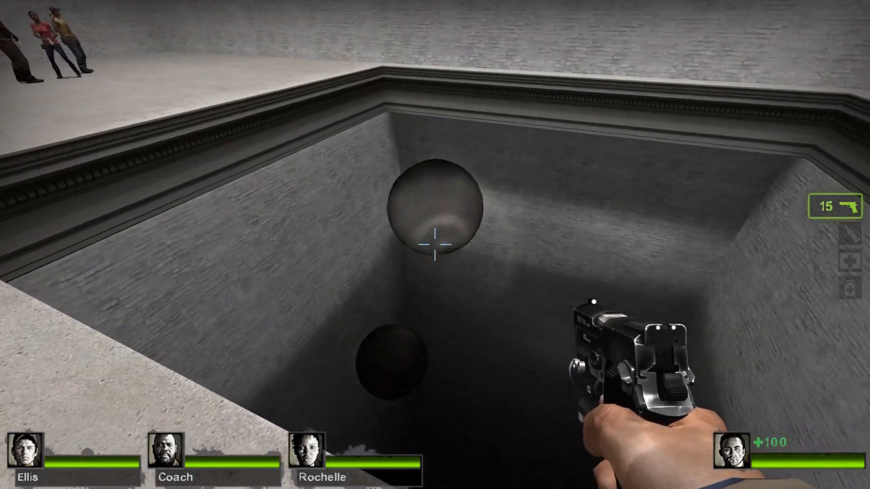
key("w")
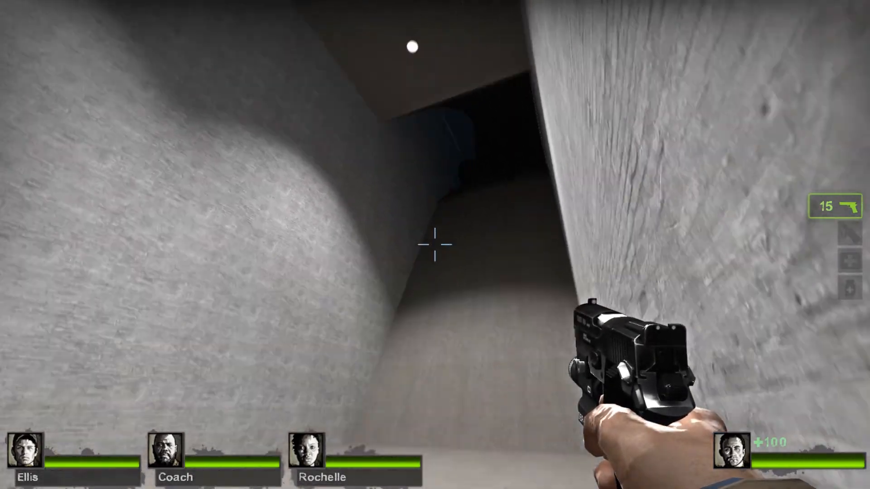
- Turn on noclip through the console and fly above the pit to examine the spawning boulders
key("grave")
type("nocl")
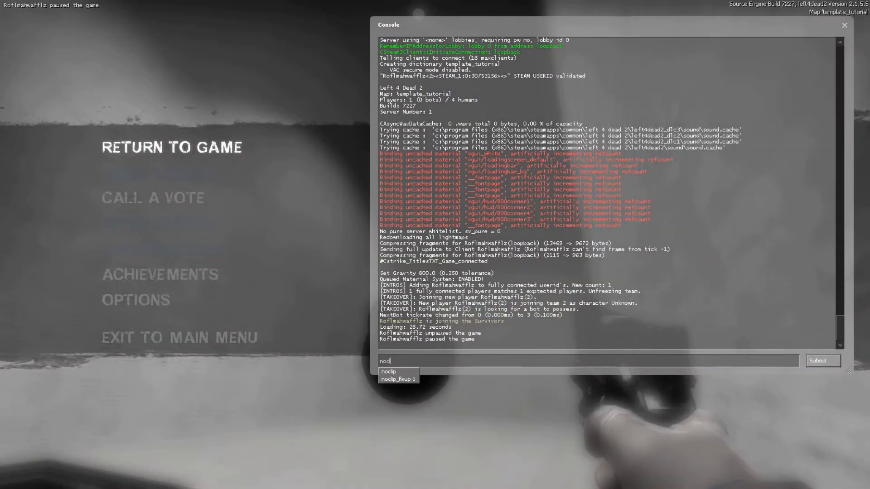
key("grave")
key("w")
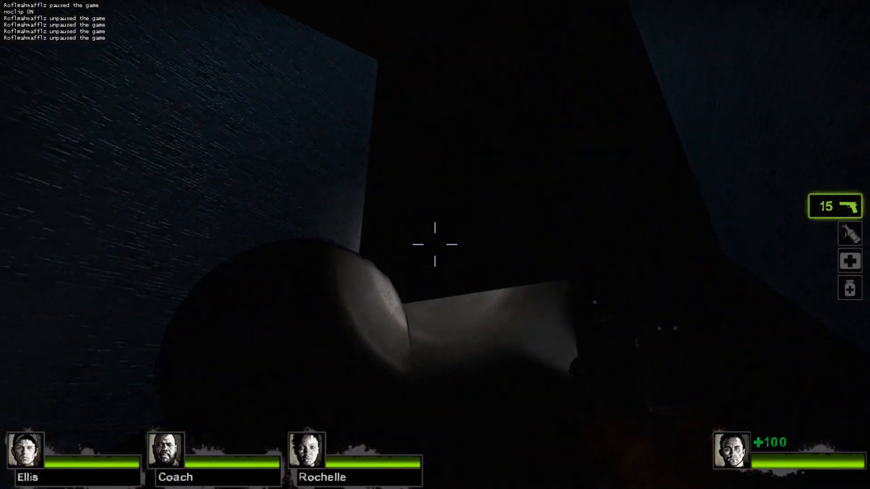
key("w")
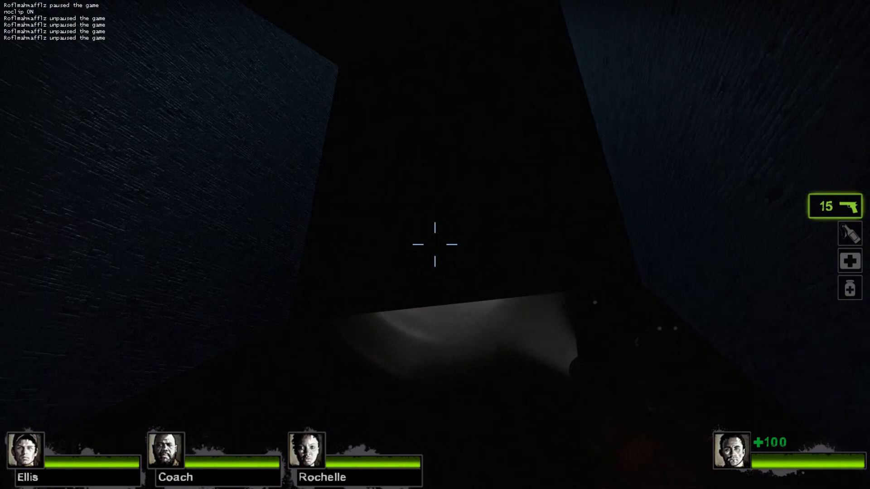
key("w")
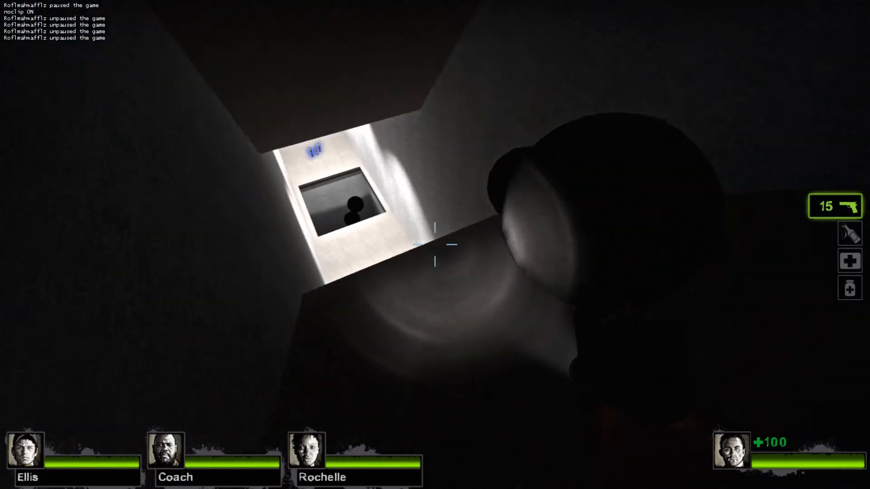
key("w")
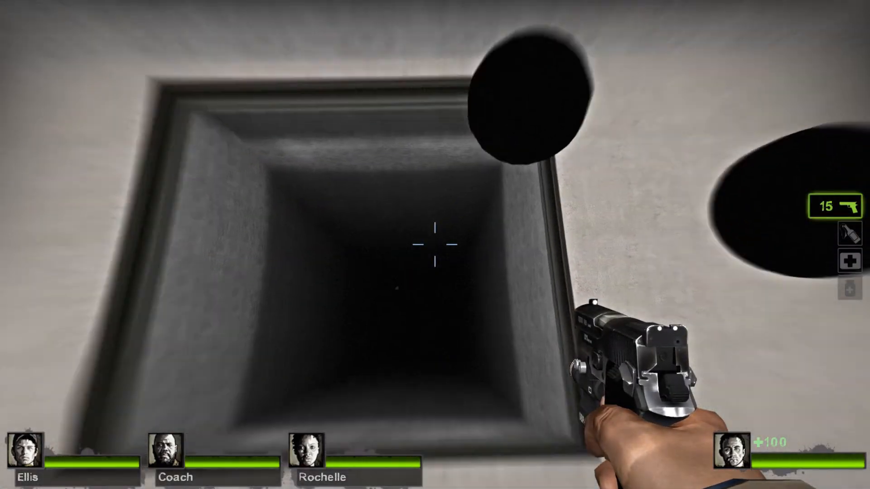
- Fly down into the pit to examine how boulders break at the black bottom, and return to the floor above
key("w")
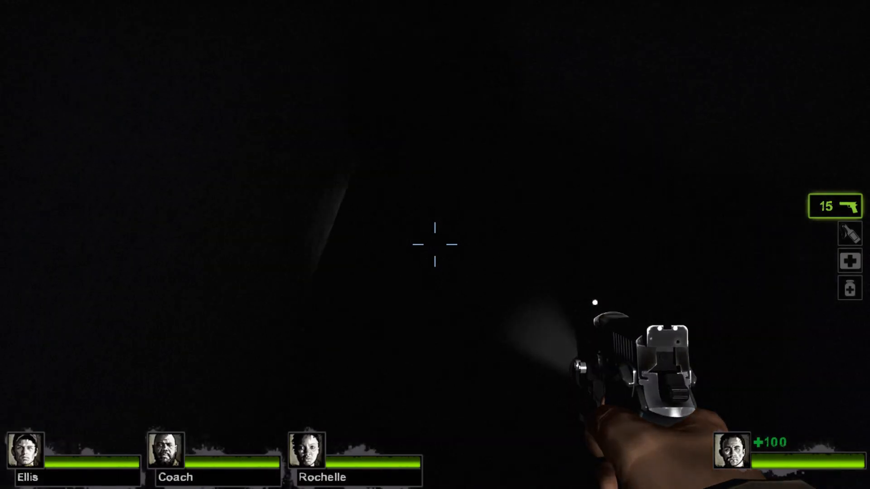
key("w")
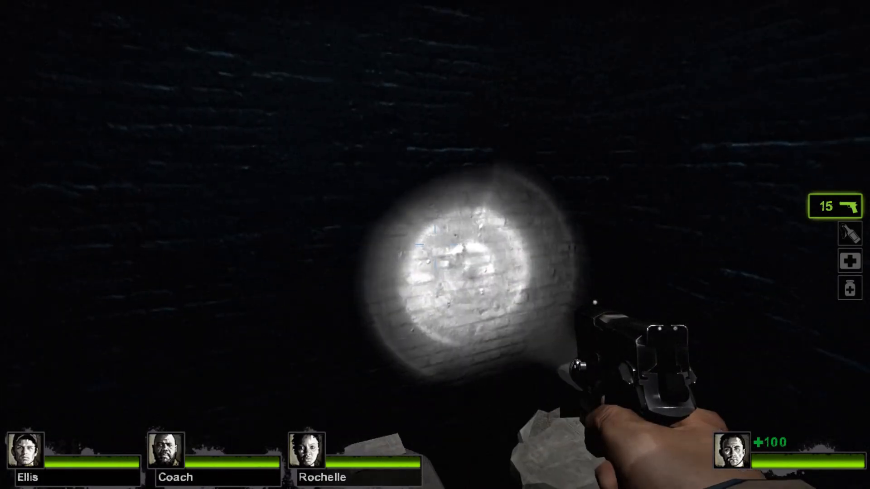
key("w")
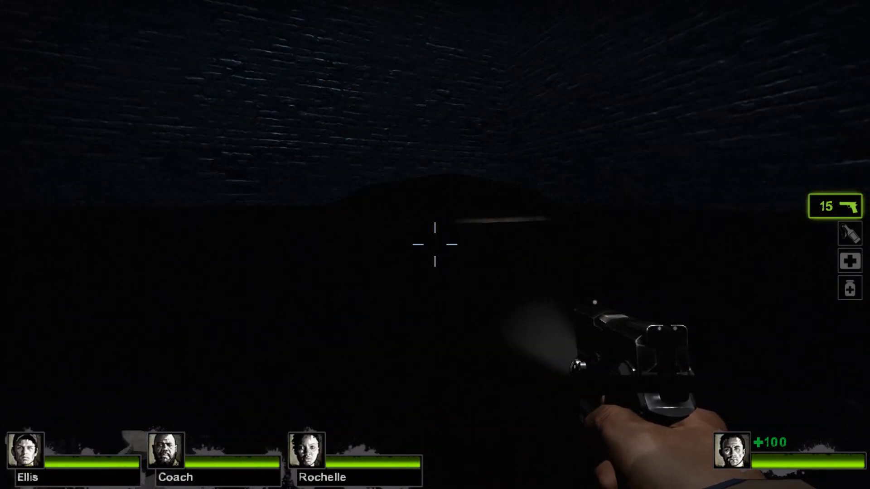
key("w")
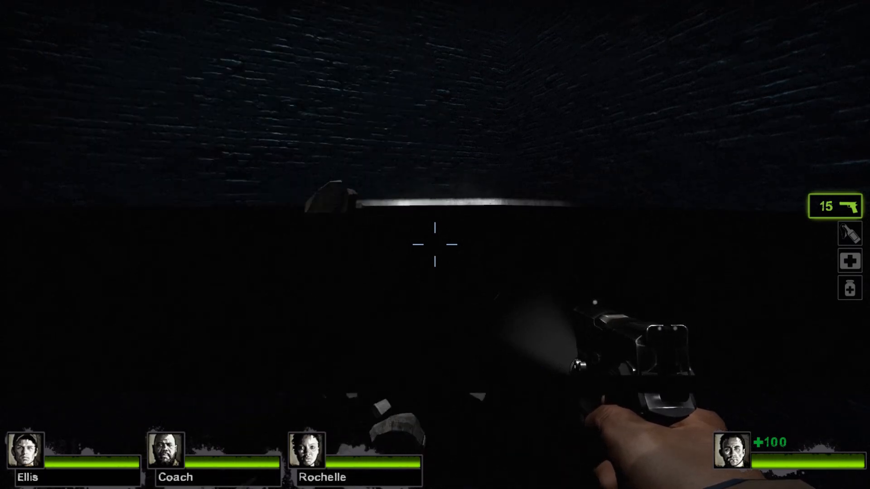
key("w")
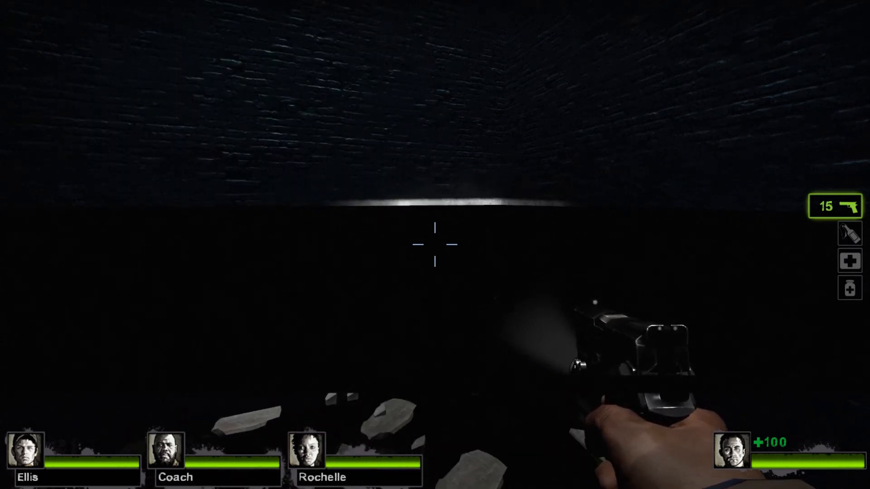
key("w")
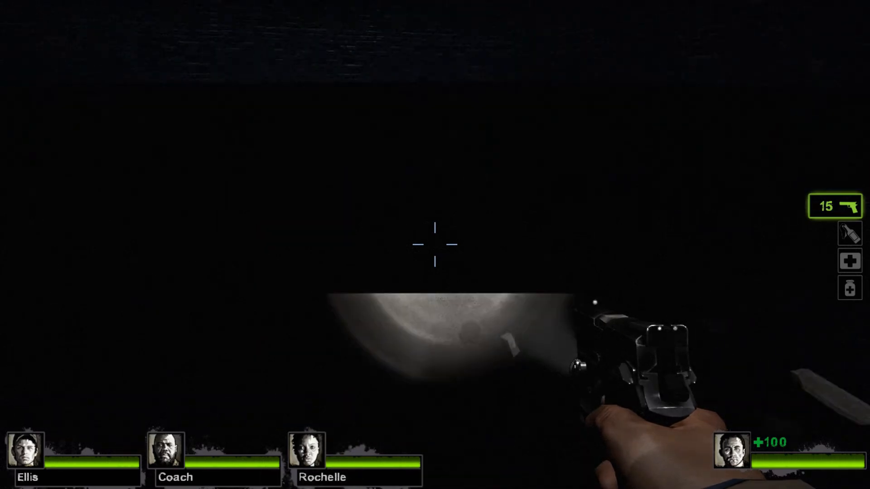
key("w")
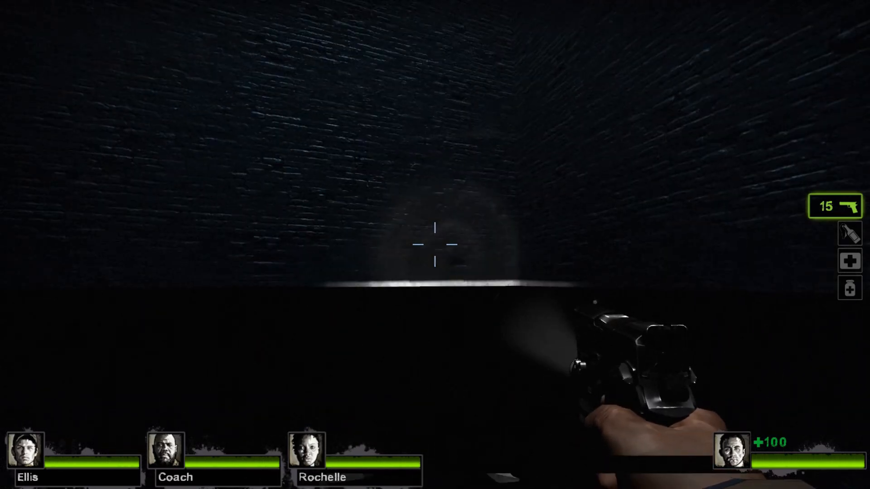
key("w")
key("w")
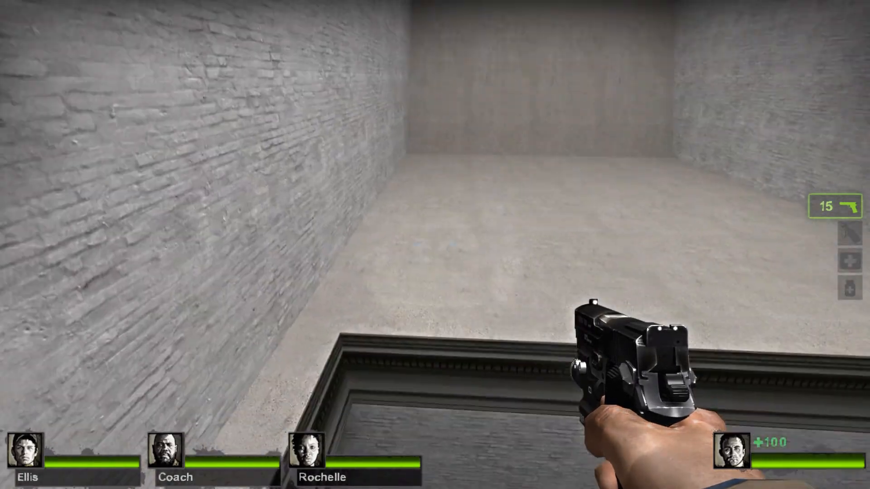
- Spawn a witch on the floor beyond the pit with the console command z_spawn witch and return to the game
key("grave")
type("z_spawn witch")
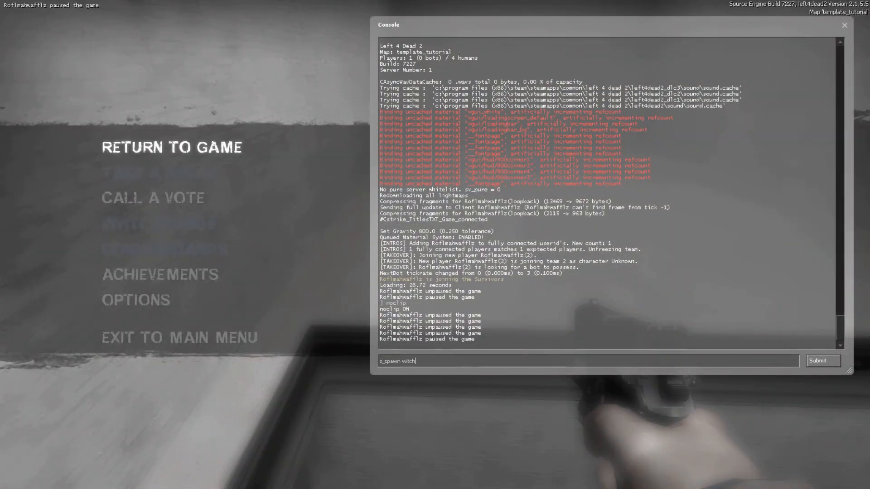
key("Return")
key("grave")
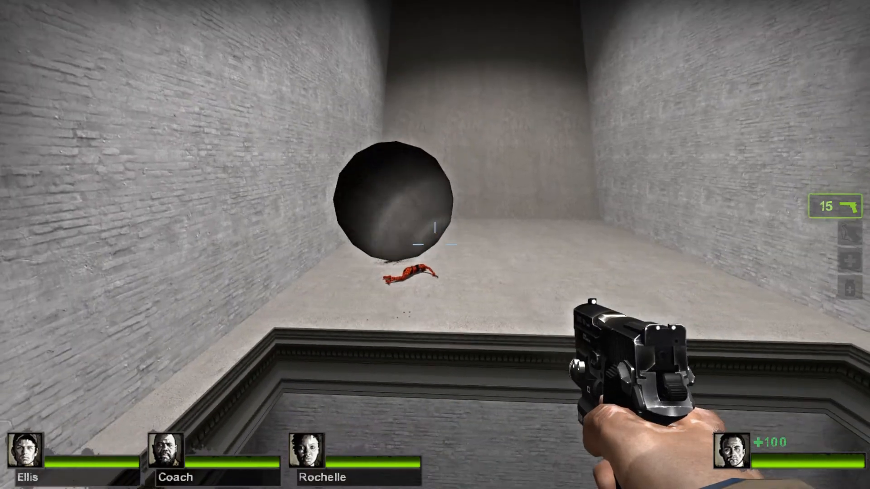
- Remove the survivor bots Ellis, Rochelle and Coach with console kick commands and return to the game
key("grave")
key("Up")
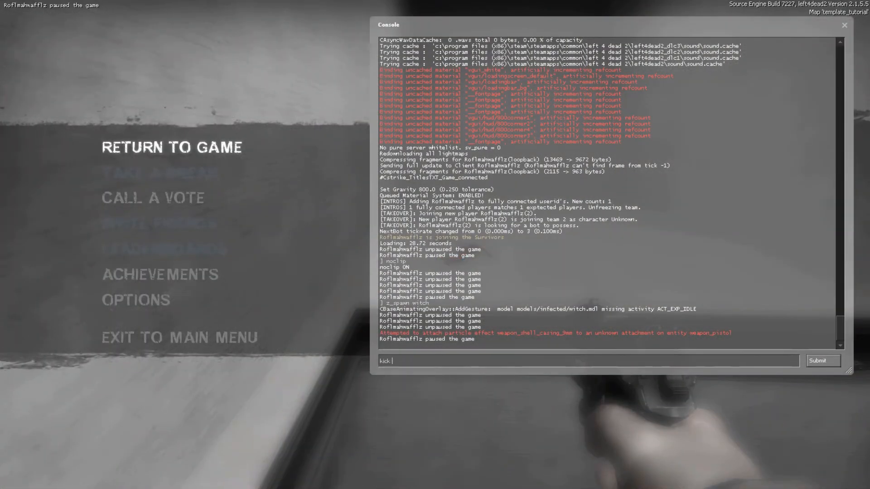
type("kick Ellis")
key("Return")
type("kick Roc")
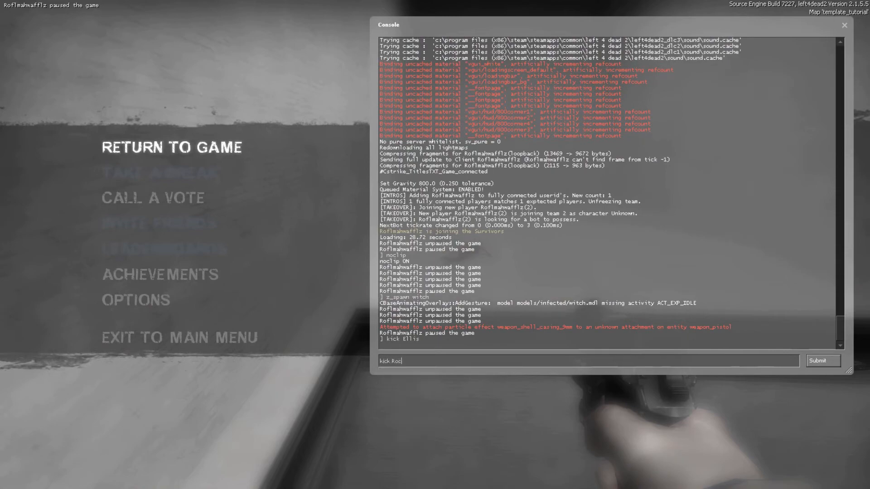
type("helle")
key("Return")
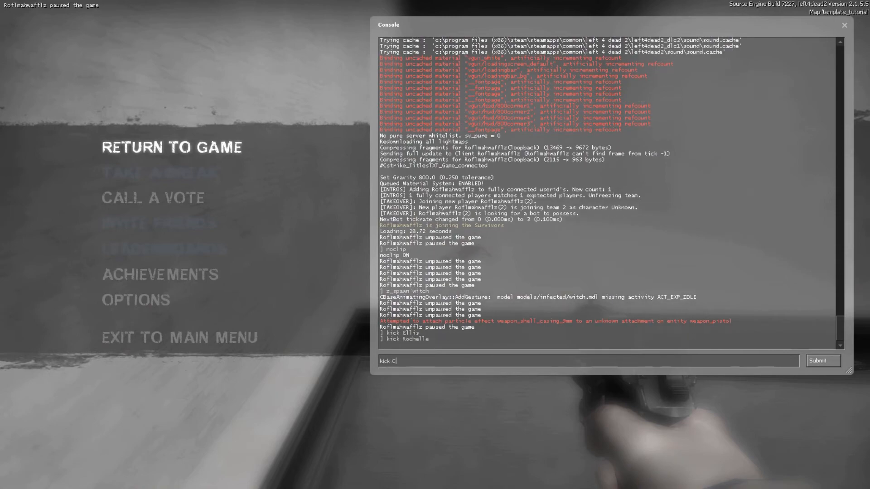
key("Return")
key("Escape")
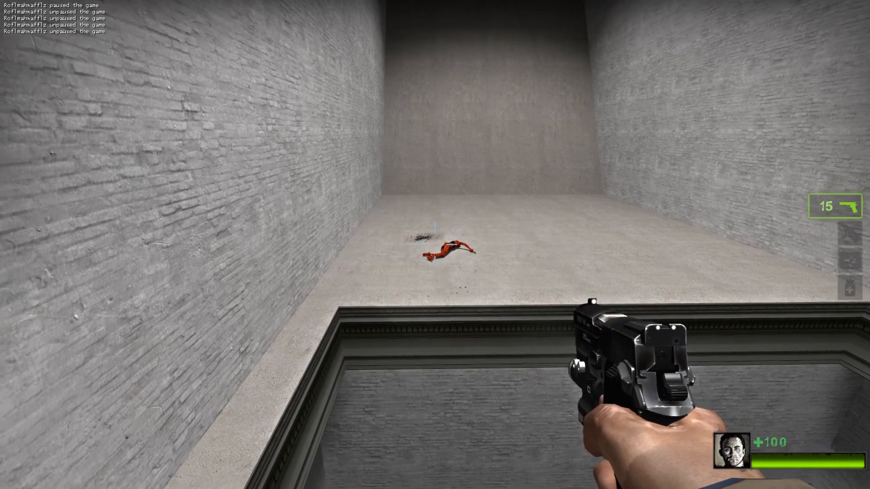
- Spawn a group of infected in the boulders' path by repeating the z_spawn console command, and resume the game
key("grave")
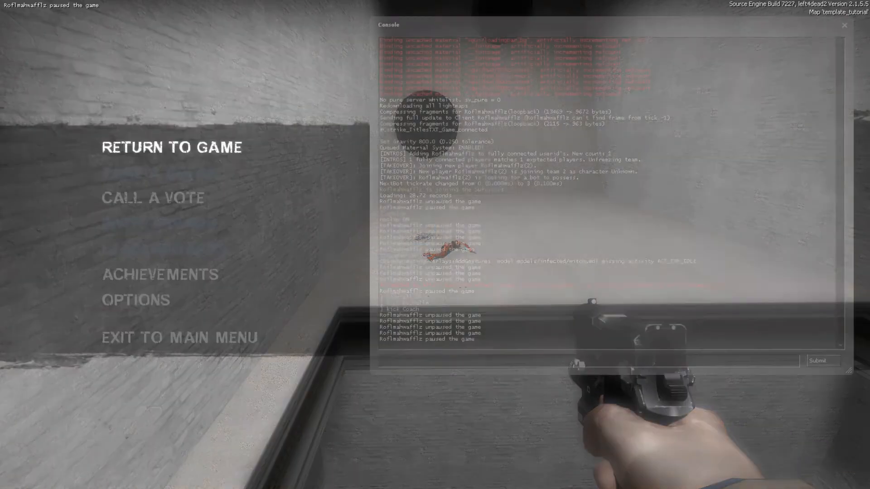
type("z_")
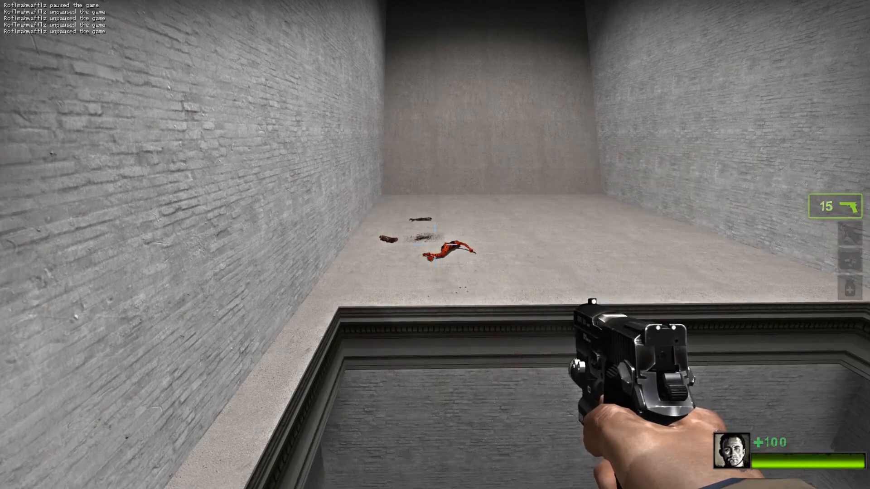
key("grave")
key("Up")
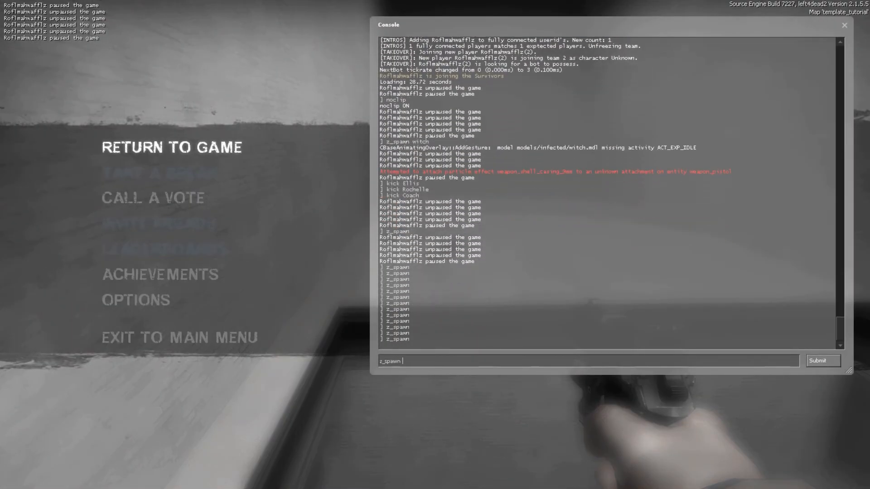
key("Escape")
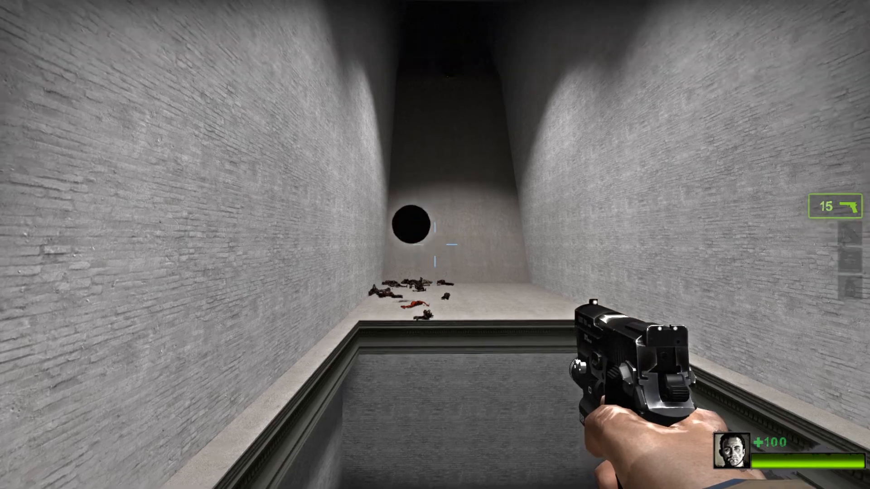
- Look up the boulder shaft beyond the pit and fire one pistol shot towards it
mouse_move(435, 245)
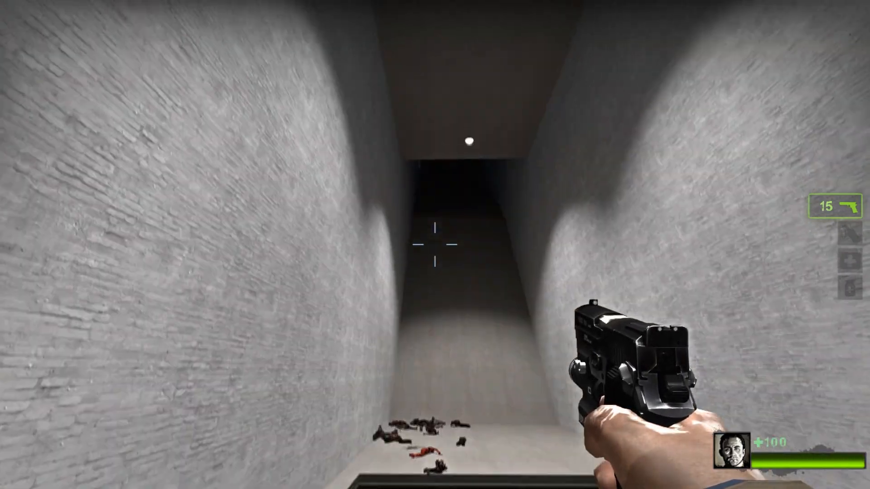
left_click(435, 245)
mouse_move(435, 244)
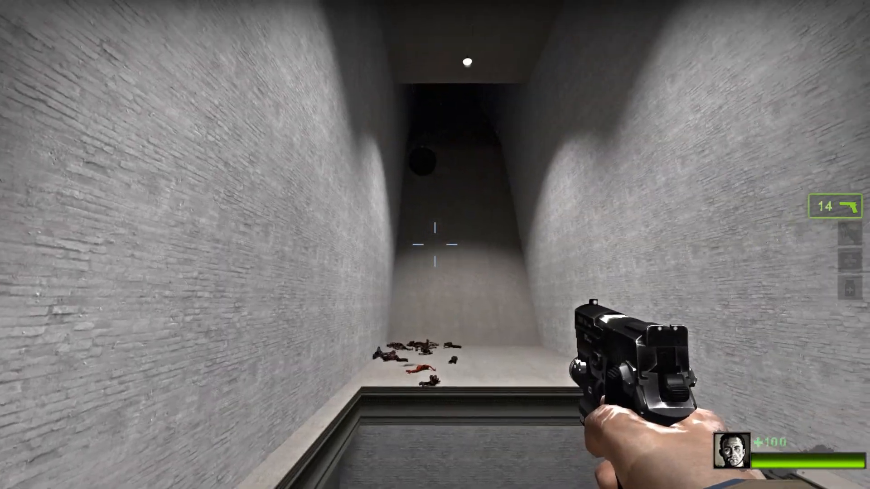